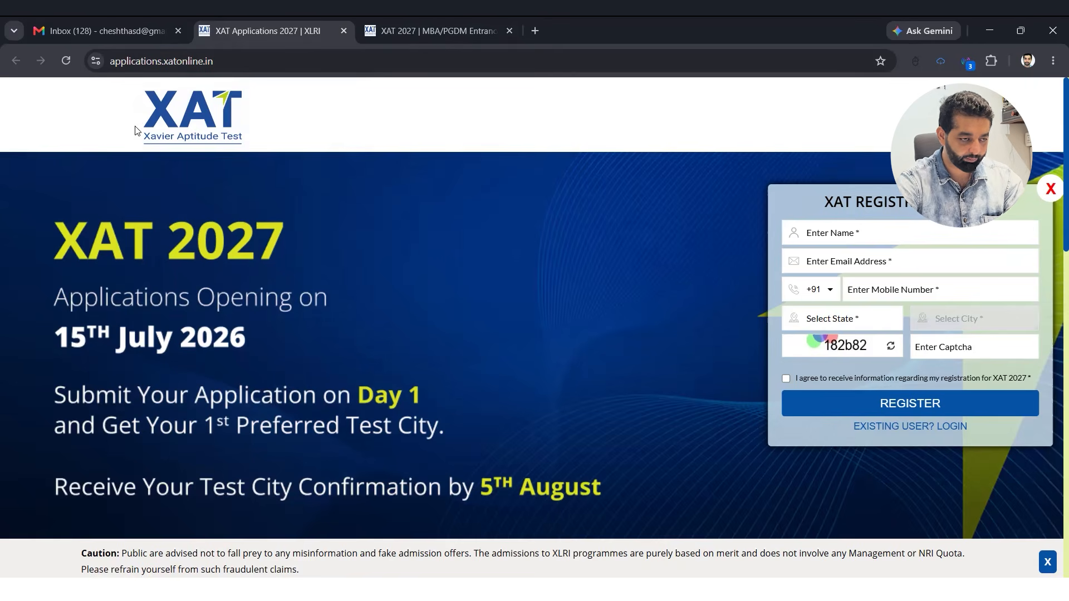
- Register on the XAT 2027 portal with the entered details and the information-consent box ticked
{"action": "key", "text": "Tab"}
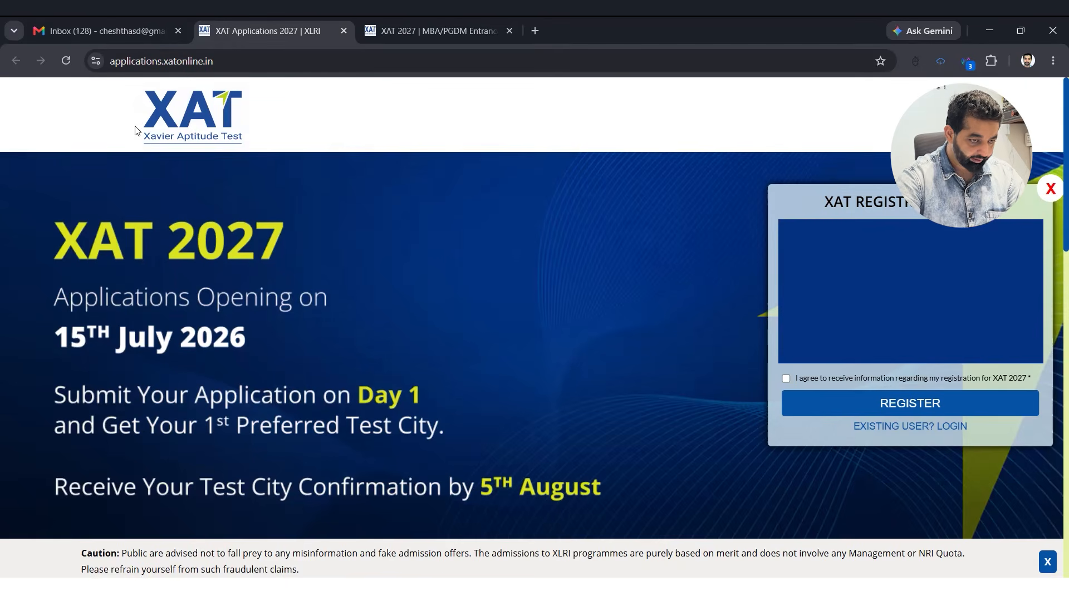
{"action": "key", "text": "space"}
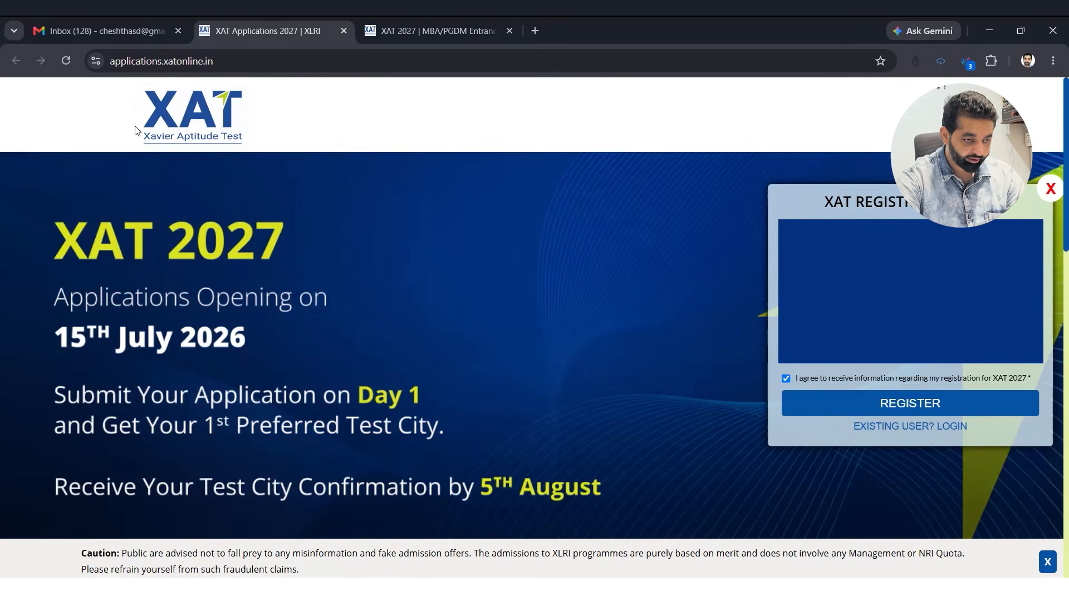
{"action": "key", "text": "Return"}
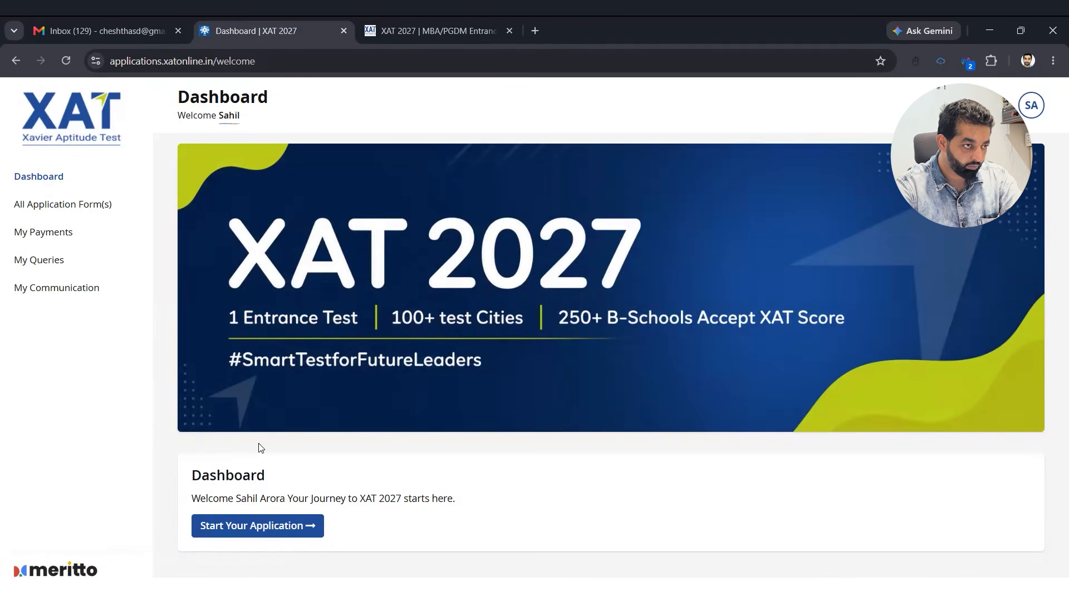
- Show All Application Form(s), then open the newest 'Account Details with XAT 2027' email in Gmail
{"action": "left_click", "coordinate": [342, 346]}
{"action": "left_click", "coordinate": [130, 20]}
{"action": "left_click", "coordinate": [298, 164]}
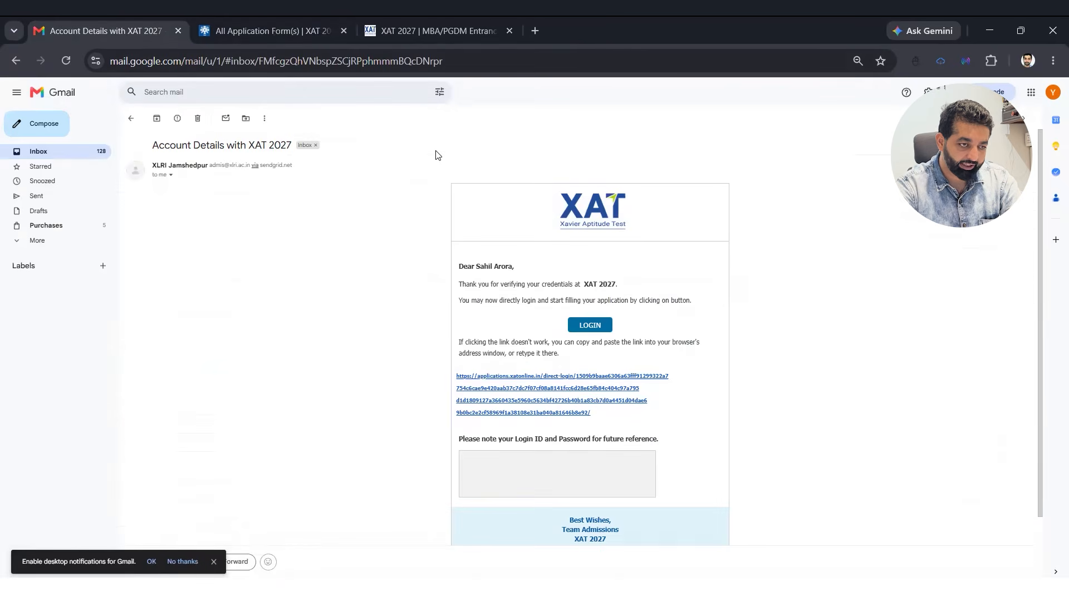
- Read the email's direct-login and copy-link instructions, then return to the XAT portal
{"action": "left_click_drag", "start_coordinate": [465, 301], "coordinate": [692, 301]}
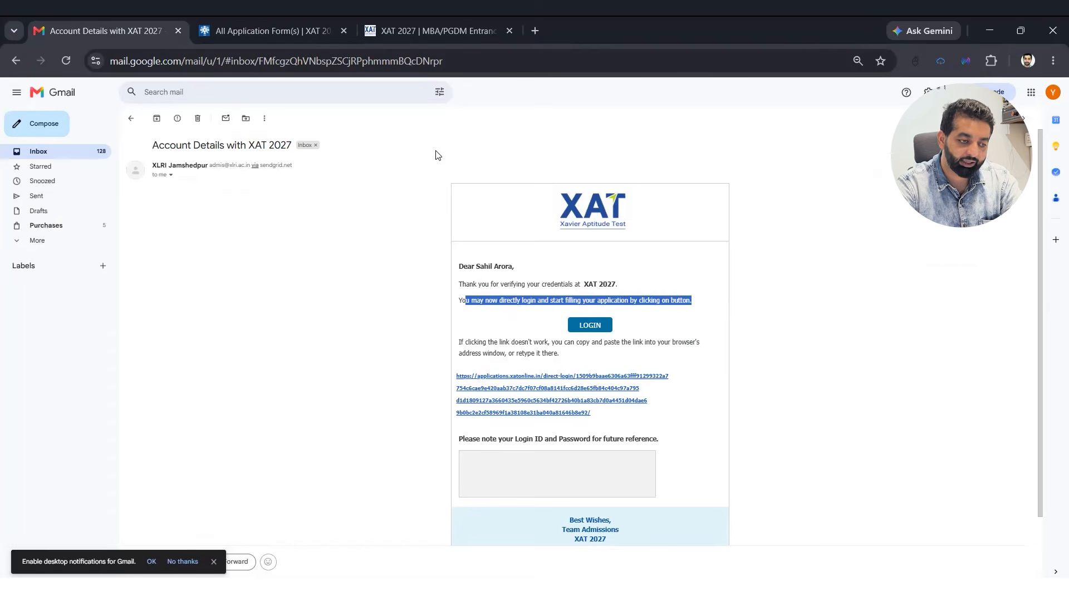
{"action": "left_click_drag", "start_coordinate": [559, 353], "coordinate": [461, 342]}
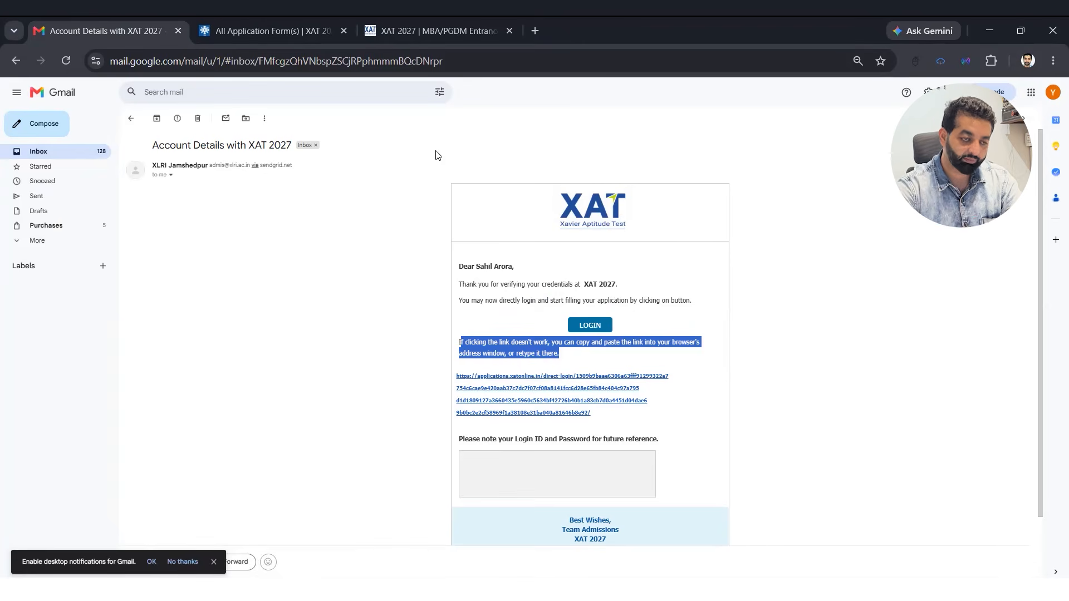
{"action": "left_click", "coordinate": [386, 18]}
- Return to All Application Form(s) and start the XAT Application Form 2027
{"action": "key", "text": "ctrl+shift+Tab"}
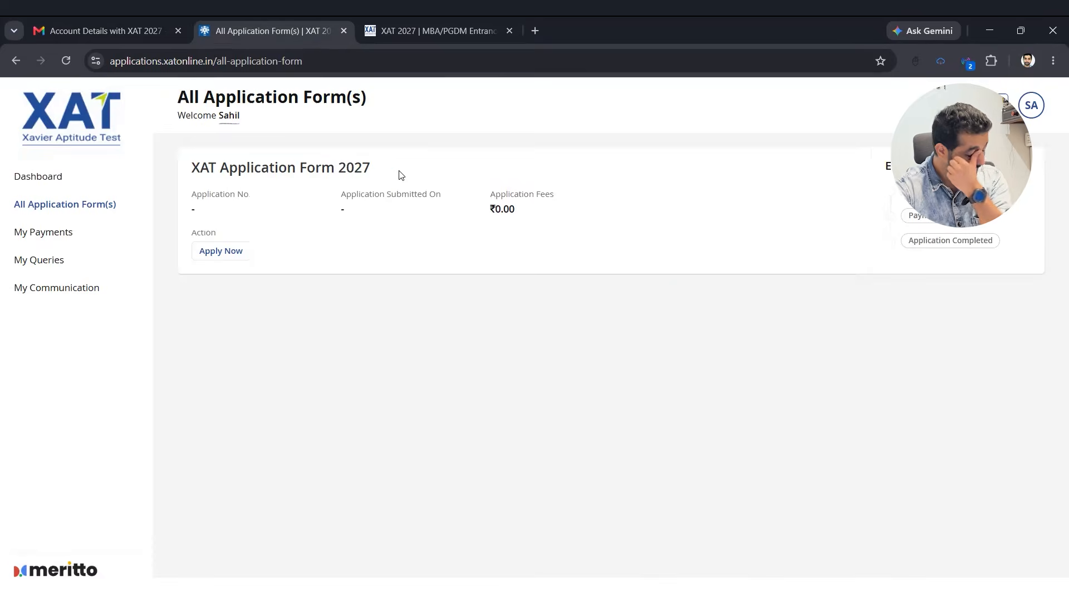
{"action": "left_click", "coordinate": [223, 252]}
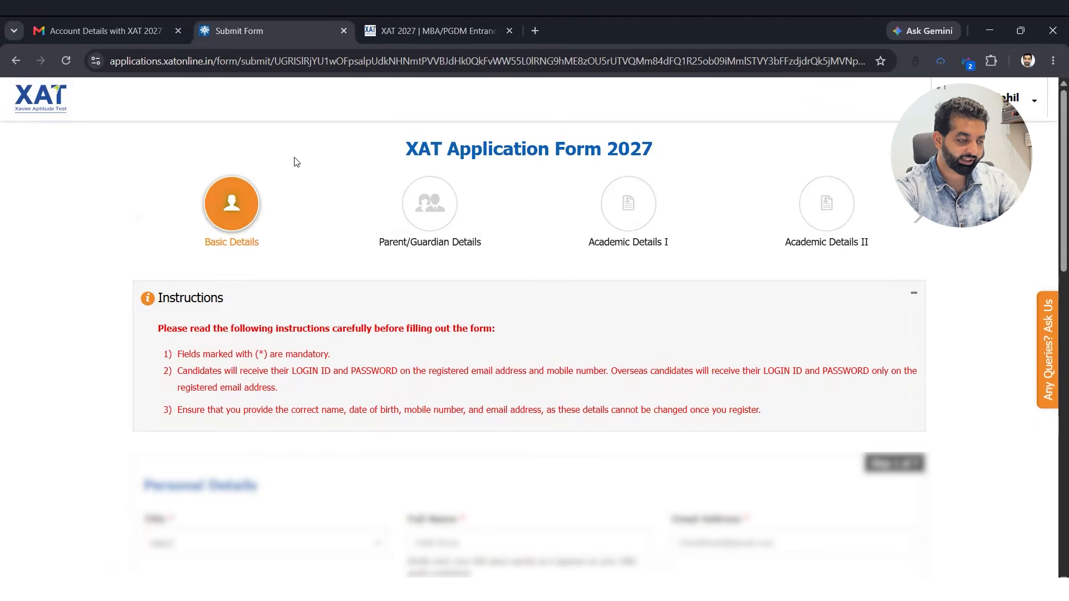
{"action": "scroll", "coordinate": [295, 157], "scroll_direction": "down", "scroll_amount": 2}
{"action": "scroll", "coordinate": [436, 236], "scroll_direction": "up", "scroll_amount": 2}
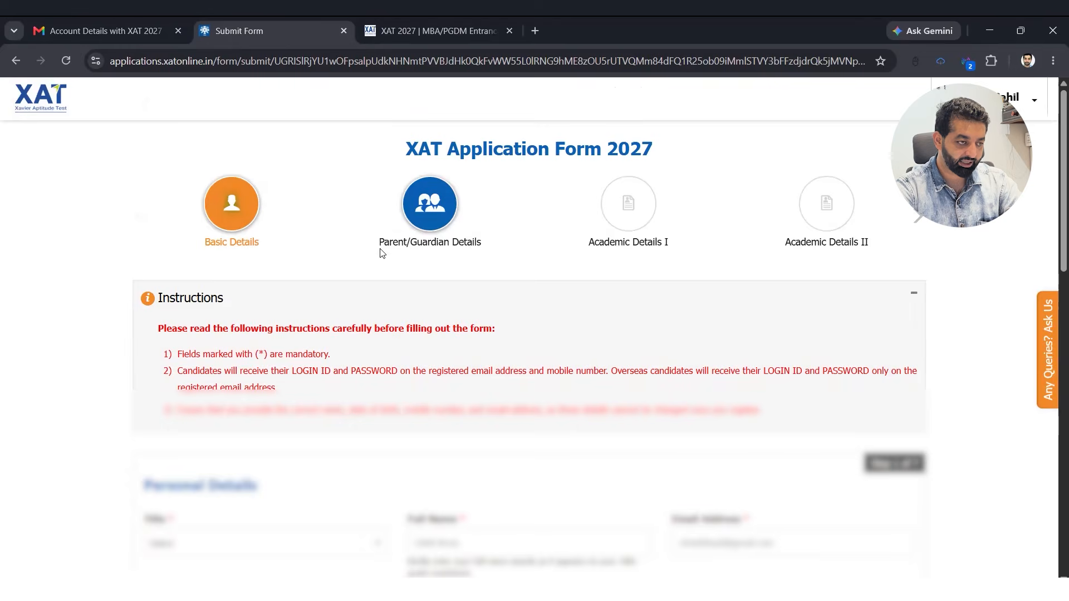
{"action": "scroll", "coordinate": [226, 249], "scroll_direction": "down", "scroll_amount": 4}
{"action": "scroll", "coordinate": [240, 281], "scroll_direction": "down", "scroll_amount": 1}
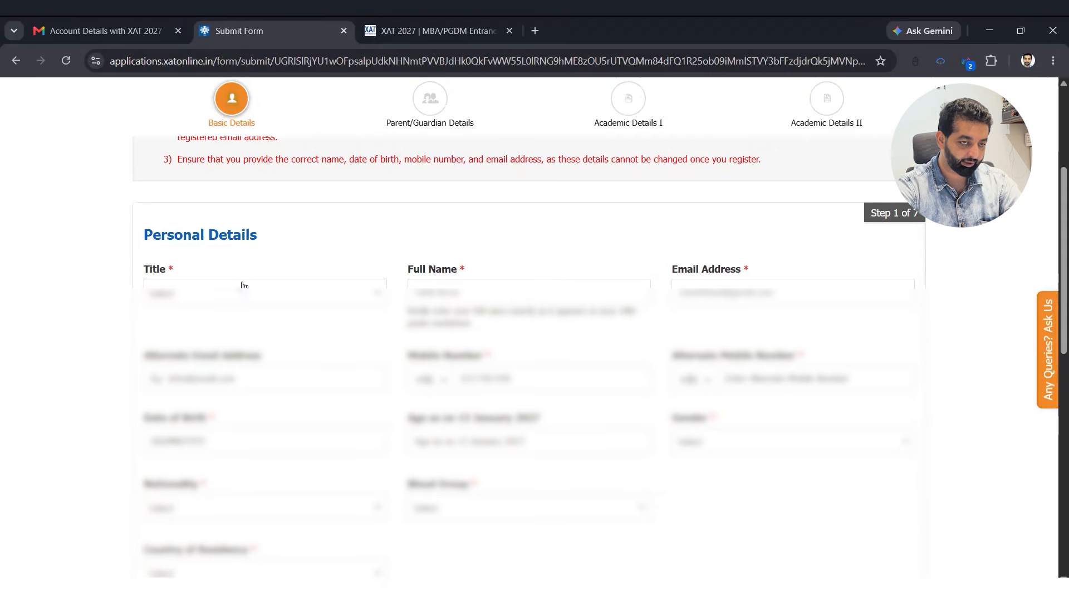
- Choose the title, fill the alternate email and mobile number, and set the date of birth
{"action": "left_click", "coordinate": [274, 299]}
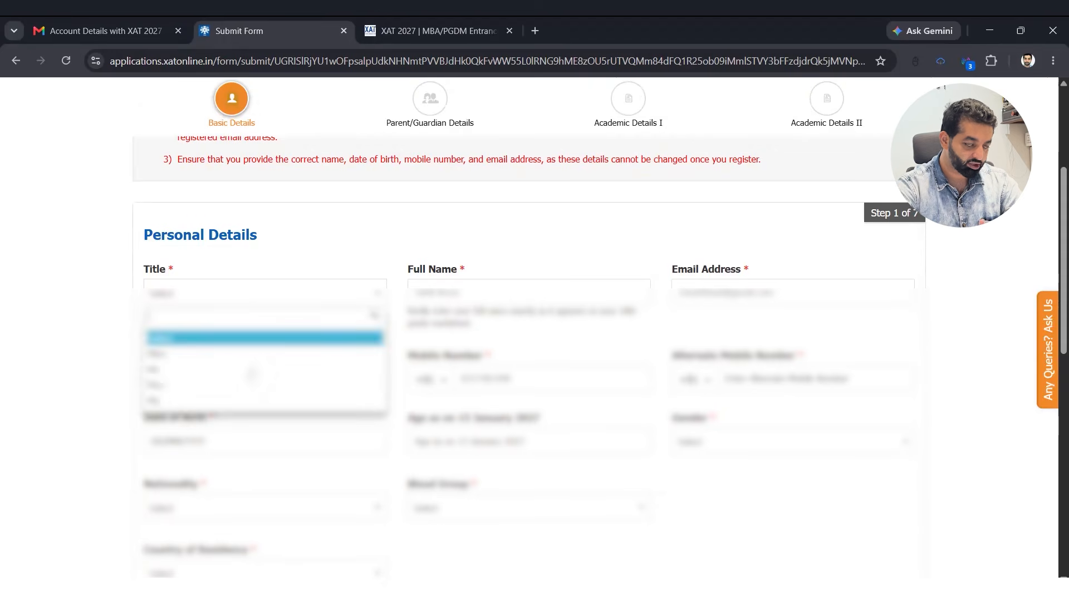
{"action": "left_click", "coordinate": [252, 370]}
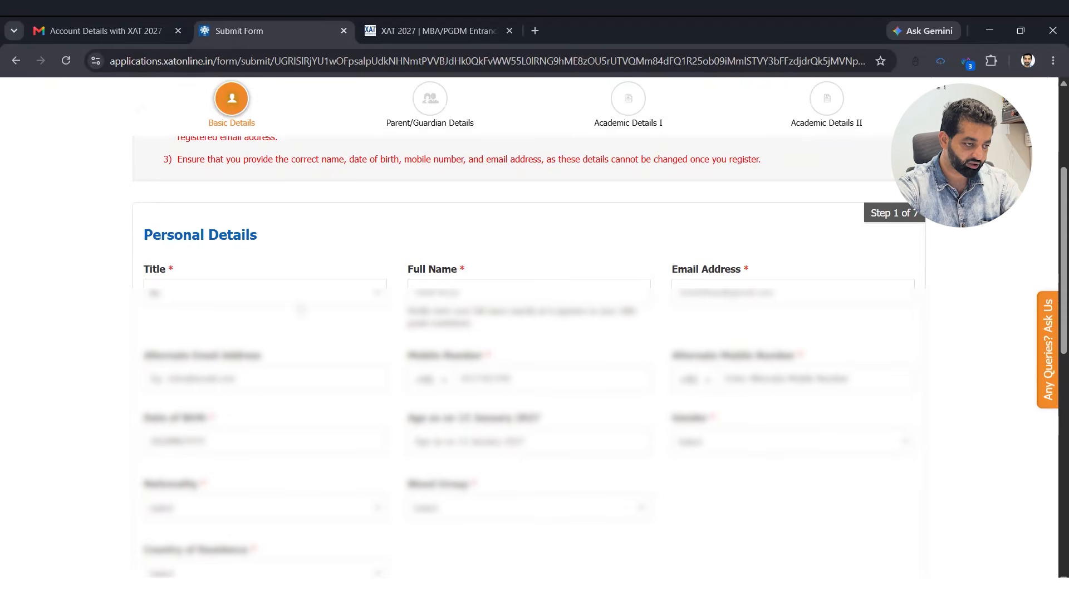
{"action": "scroll", "coordinate": [253, 375], "scroll_direction": "down", "scroll_amount": 2}
{"action": "left_click", "coordinate": [249, 239]}
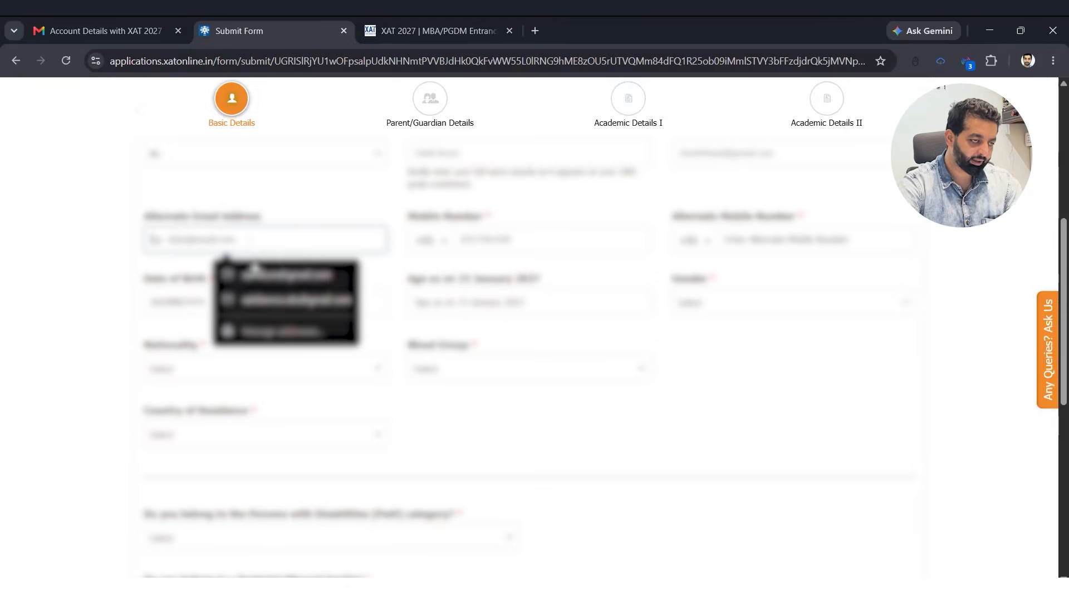
{"action": "left_click", "coordinate": [258, 274]}
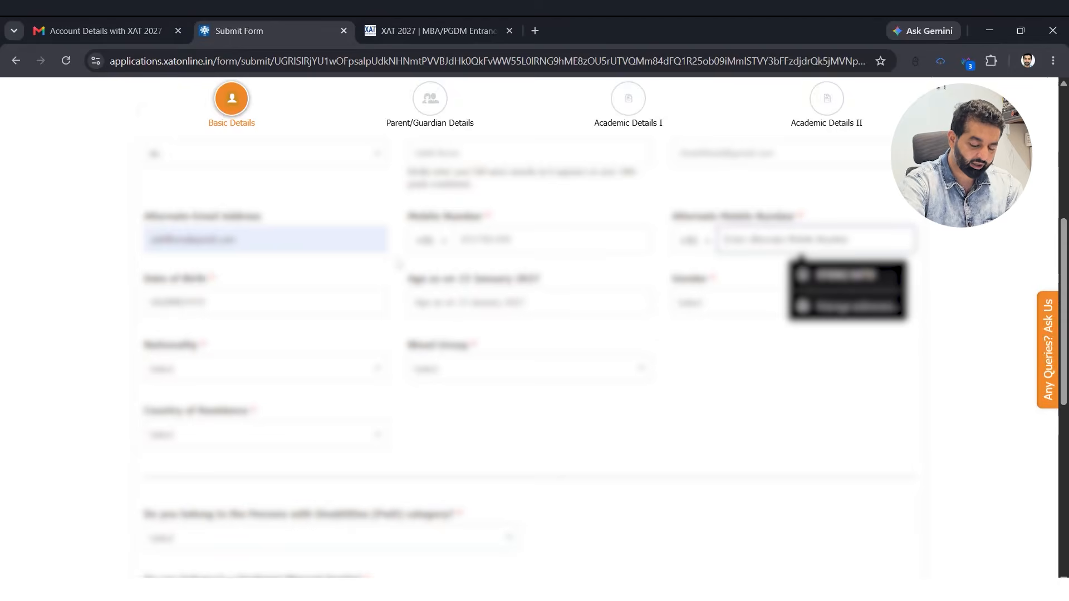
{"action": "type", "text": "980000"}
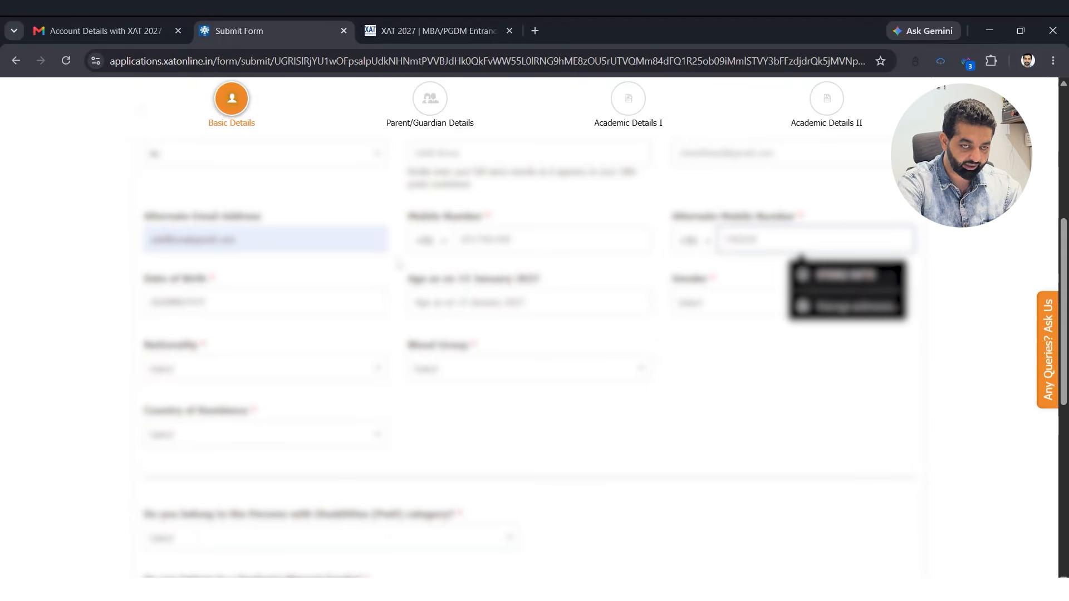
{"action": "type", "text": "0000"}
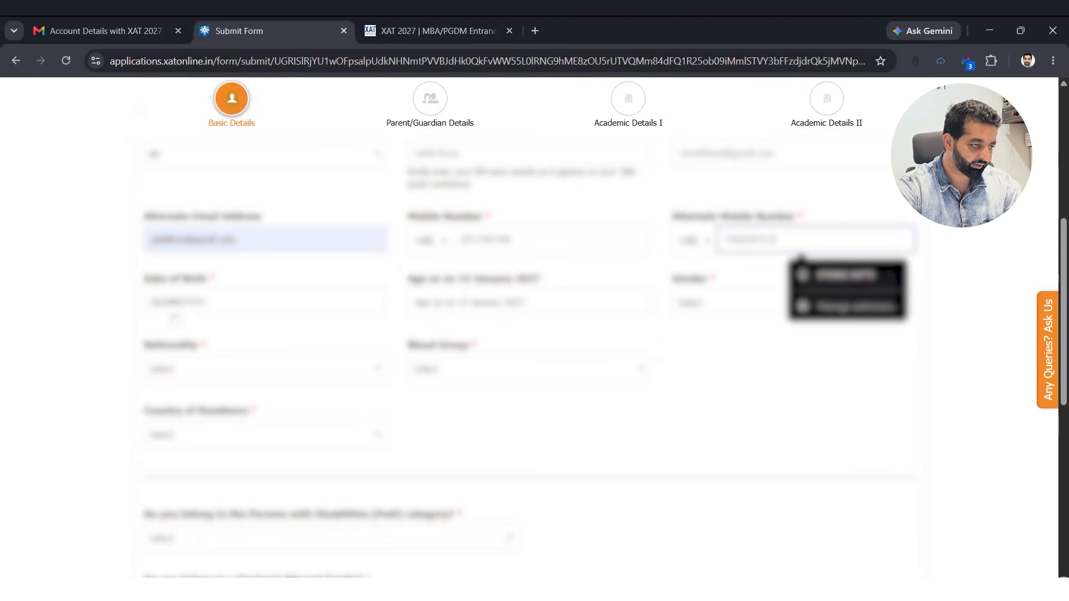
{"action": "left_click", "coordinate": [197, 305]}
{"action": "left_click", "coordinate": [229, 406]}
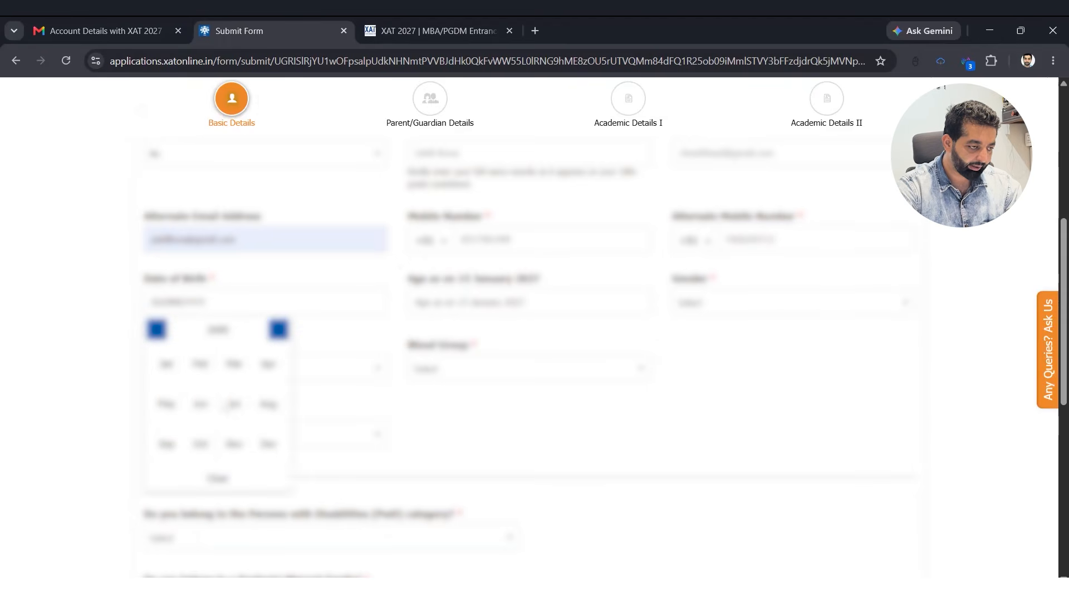
{"action": "left_click", "coordinate": [234, 405]}
- Set gender Male, nationality Indian, category General and blood group O+
{"action": "left_click", "coordinate": [779, 303]}
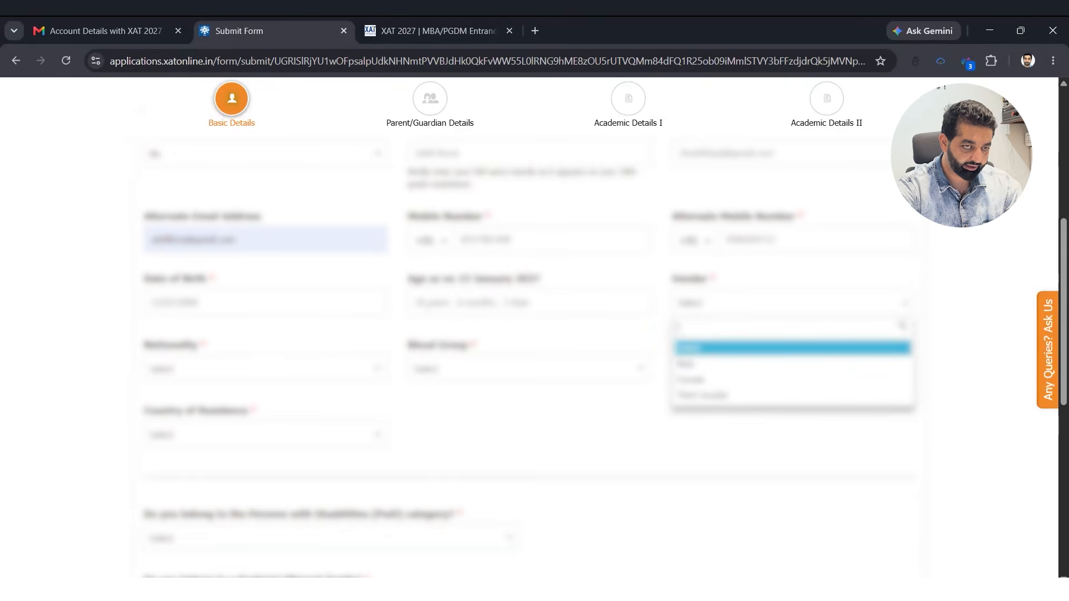
{"action": "left_click_drag", "start_coordinate": [779, 375], "coordinate": [780, 367]}
{"action": "left_click", "coordinate": [780, 363]}
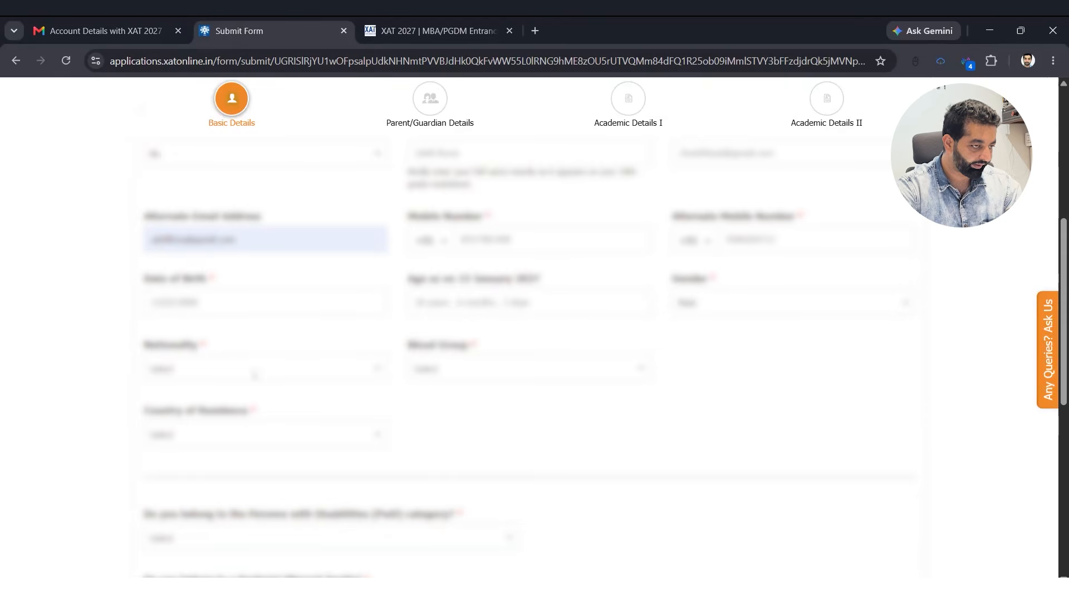
{"action": "left_click", "coordinate": [255, 369]}
{"action": "left_click", "coordinate": [381, 427]}
{"action": "left_click", "coordinate": [434, 369]}
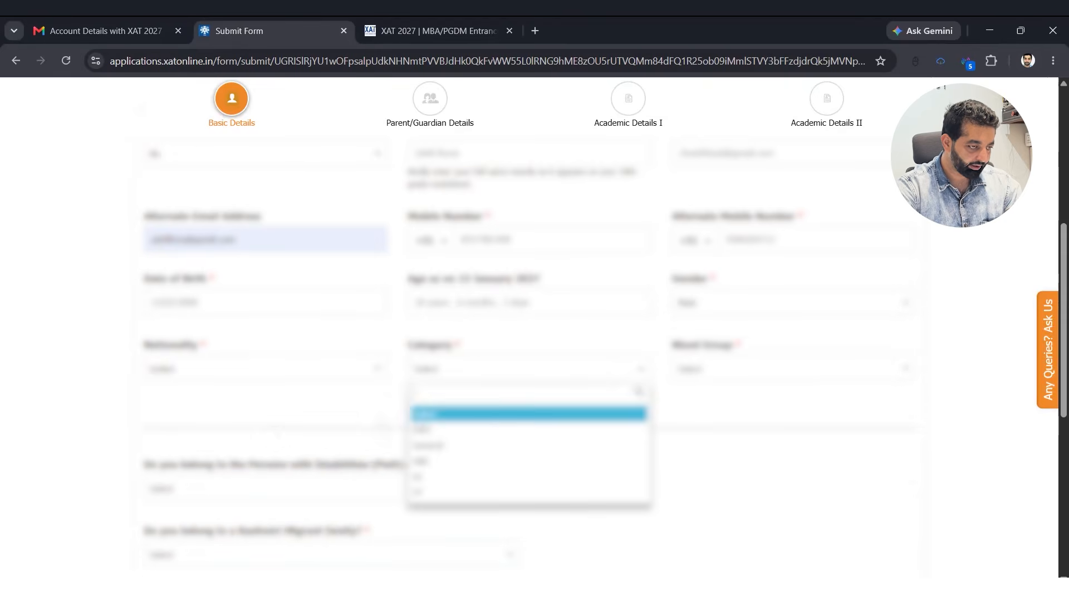
{"action": "left_click", "coordinate": [438, 461]}
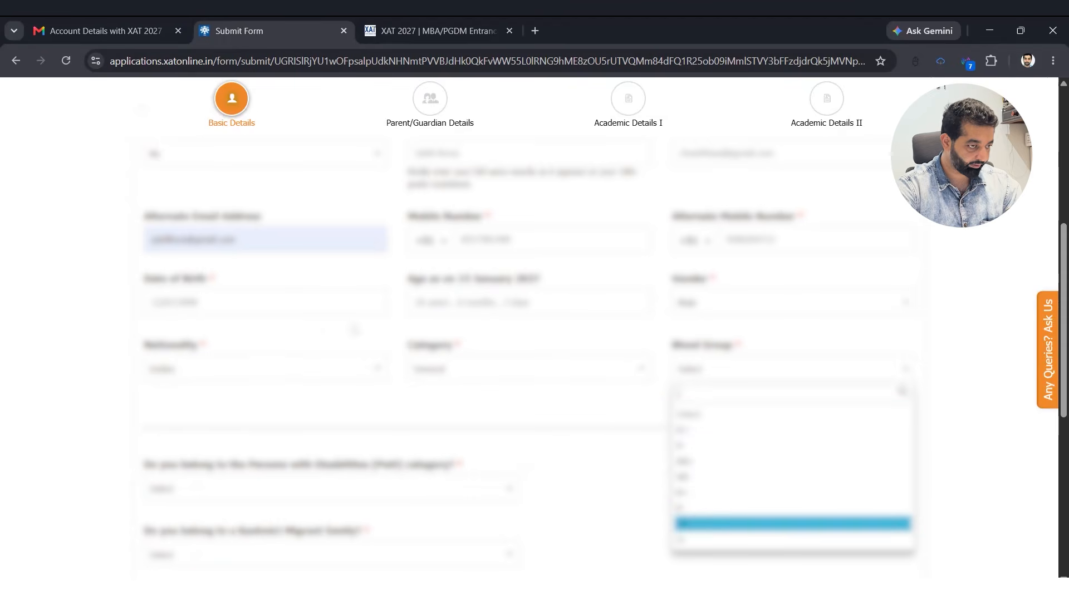
{"action": "left_click", "coordinate": [723, 524]}
{"action": "scroll", "coordinate": [284, 368], "scroll_direction": "down", "scroll_amount": 3}
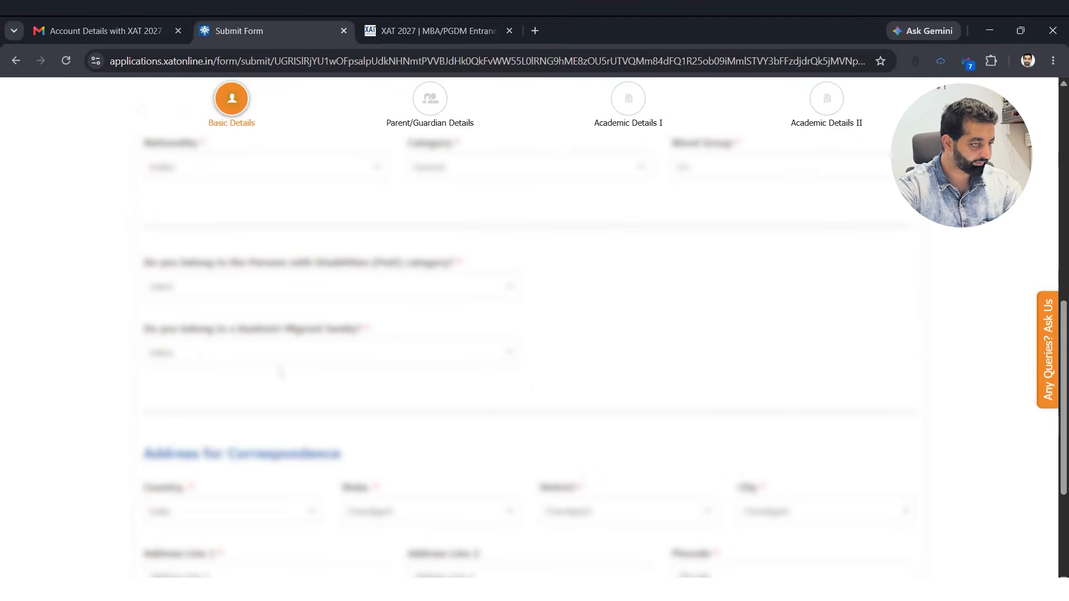
- Answer No to both the PwD and Kashmiri Migrant questions
{"action": "left_click", "coordinate": [335, 285]}
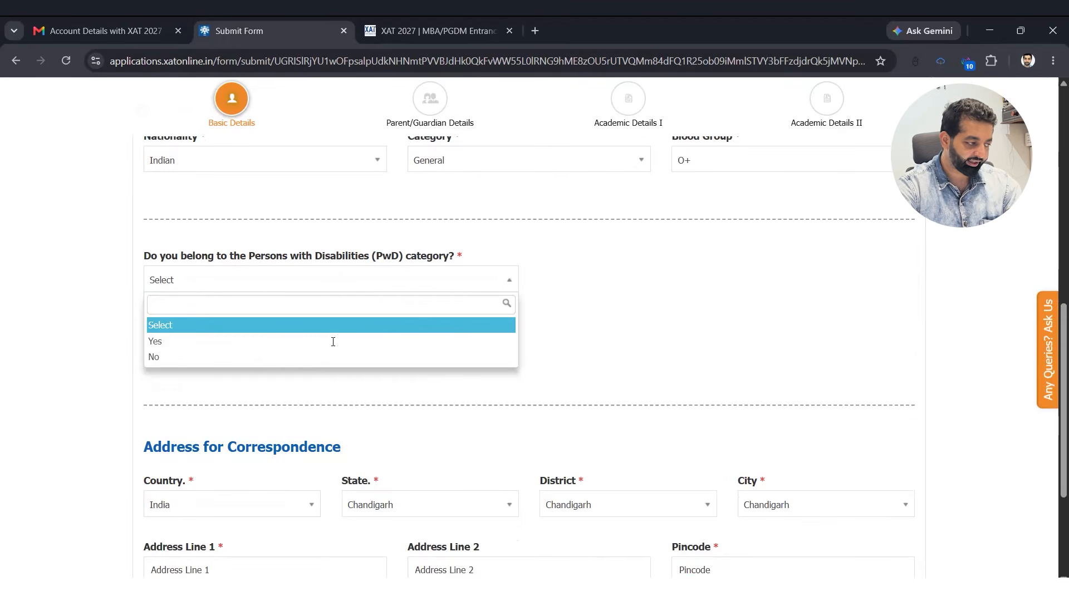
{"action": "left_click", "coordinate": [281, 357]}
{"action": "left_click", "coordinate": [284, 424]}
{"action": "scroll", "coordinate": [267, 361], "scroll_direction": "down", "scroll_amount": 4}
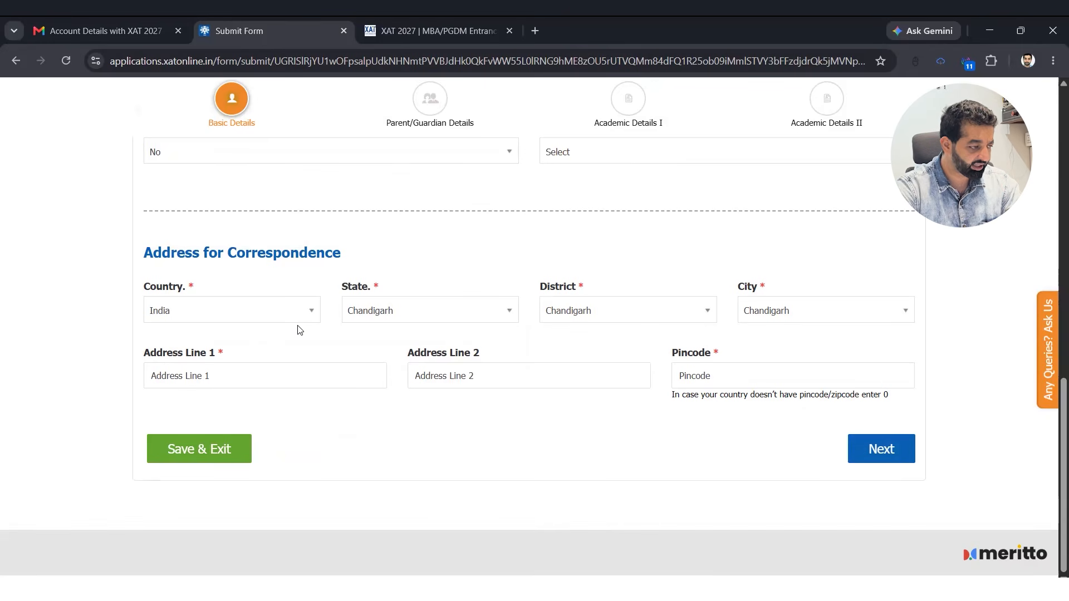
- Fill both address lines and the pincode, then save Basic Details and go to Parent/Guardian Details
{"action": "left_click", "coordinate": [301, 377]}
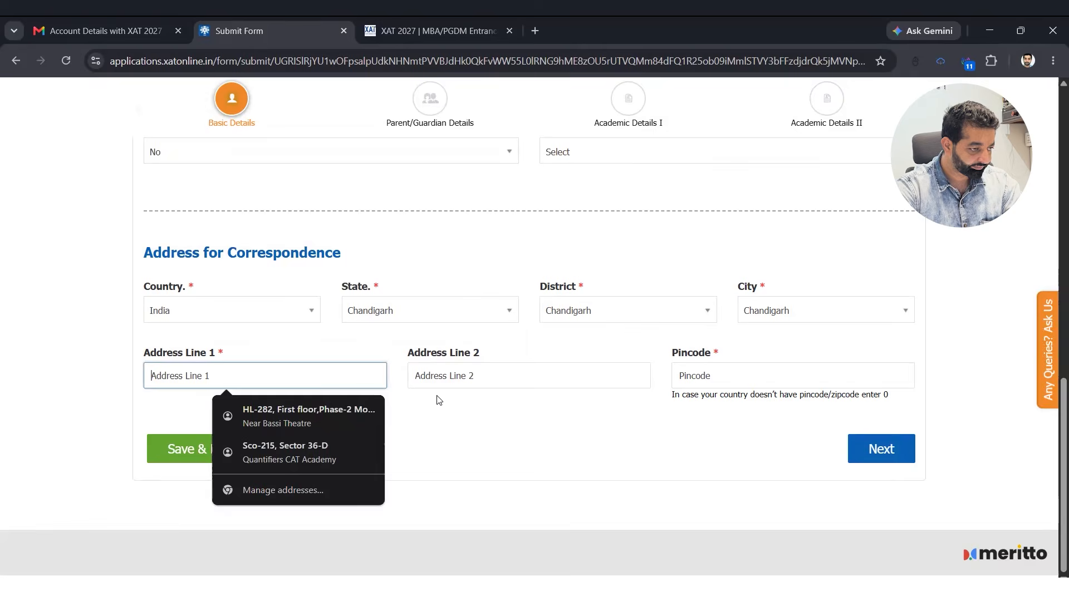
{"action": "type", "text": "sdad"}
{"action": "key", "text": "Tab"}
{"action": "type", "text": "sadsad"}
{"action": "key", "text": "Tab"}
{"action": "type", "text": "160065"}
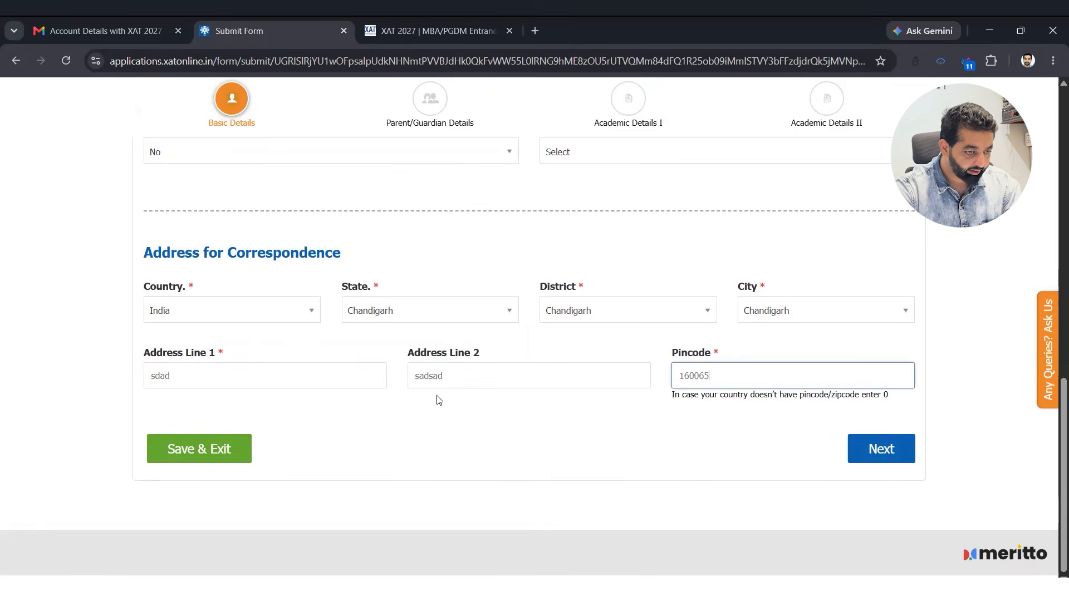
{"action": "key", "text": "Return"}
{"action": "left_click", "coordinate": [209, 364]}
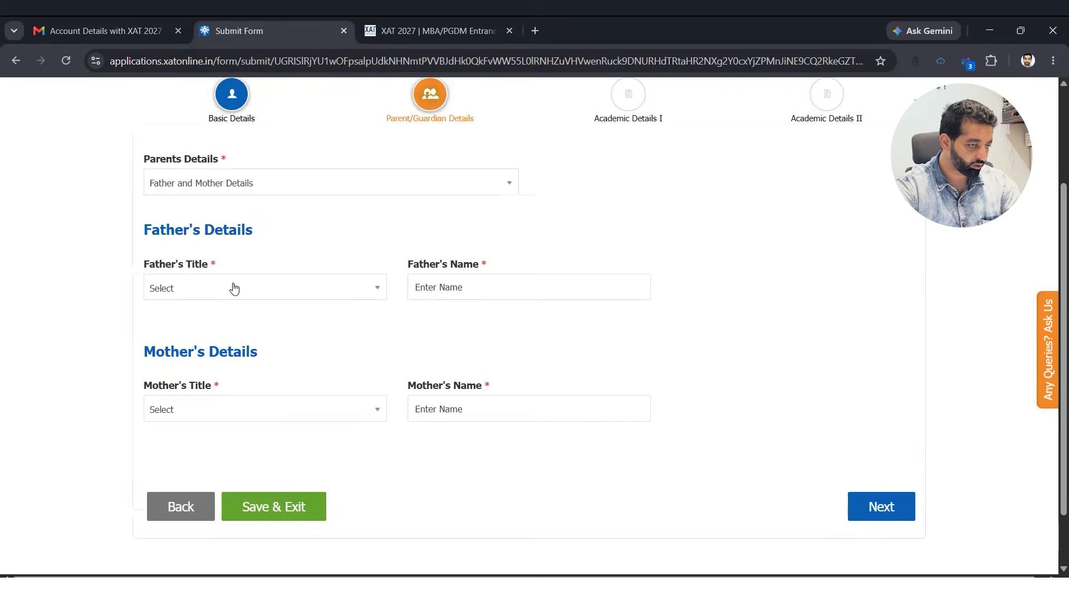
- Choose Father and Mother Details and enter the father's name, email, mobile number and occupation
{"action": "left_click", "coordinate": [238, 298]}
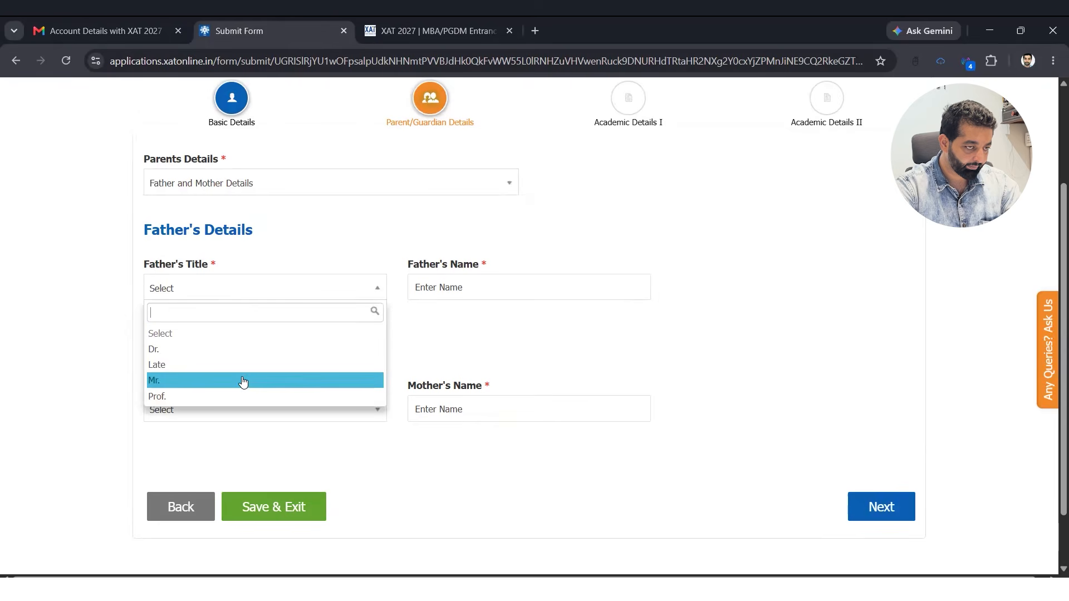
{"action": "key", "text": "Tab"}
{"action": "type", "text": "Sud"}
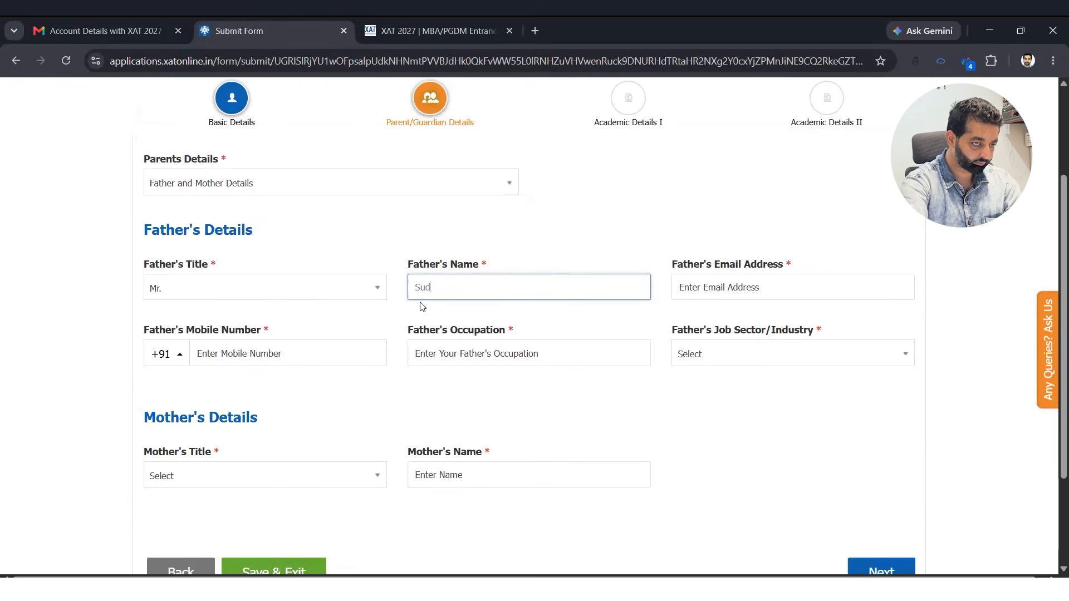
{"action": "type", "text": "iuhdiusah"}
{"action": "key", "text": "Tab"}
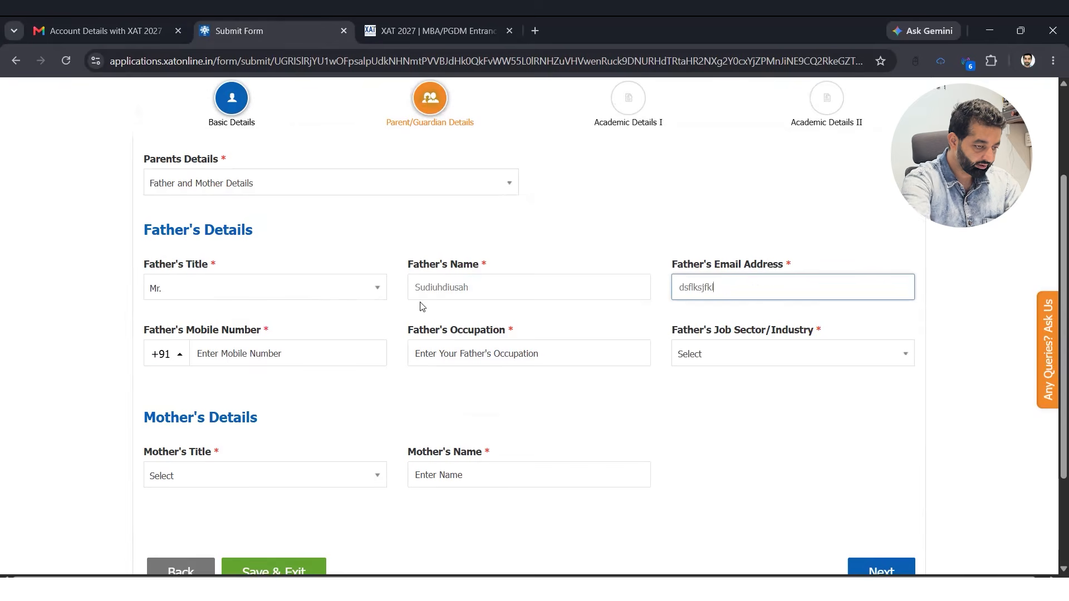
{"action": "key", "text": "Tab"}
{"action": "key", "text": "Tab"}
{"action": "type", "text": "ljdljs"}
{"action": "key", "text": "Tab"}
- Set the father's job sector to Government Sector, his organisation, and income RS. 800001 AND ABOVE
{"action": "key", "text": "Down"}
{"action": "key", "text": "Down"}
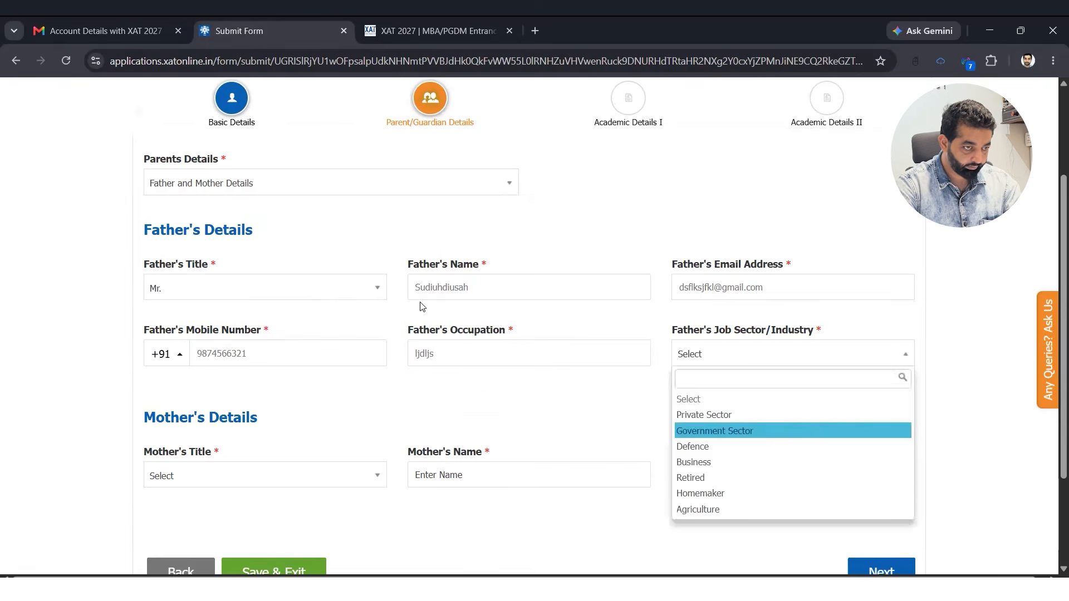
{"action": "key", "text": "Return"}
{"action": "left_click", "coordinate": [257, 419]}
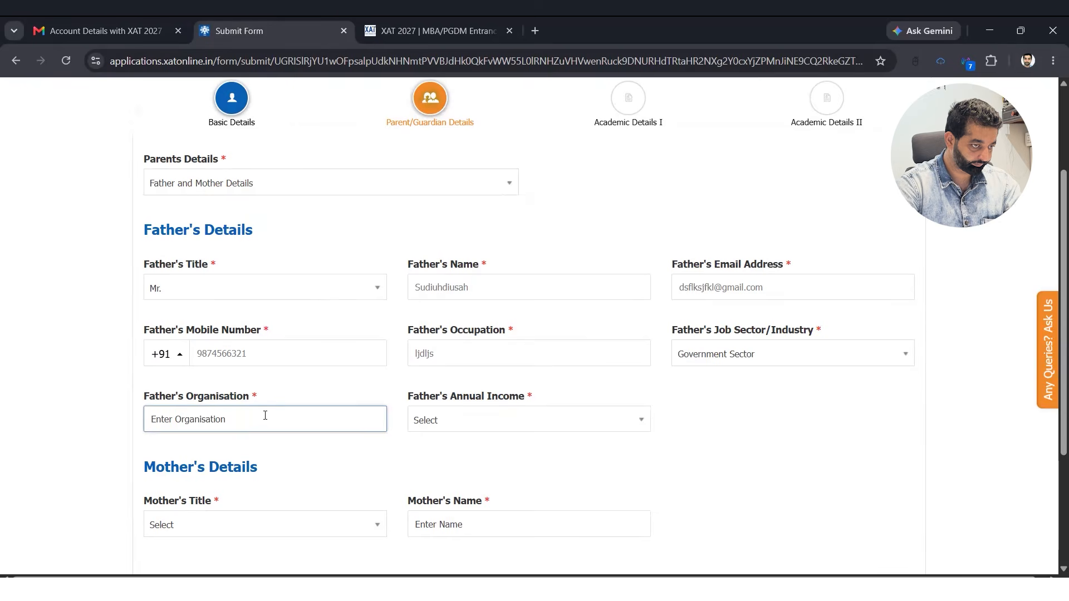
{"action": "type", "text": "wswq"}
{"action": "key", "text": "Tab"}
{"action": "key", "text": "Down"}
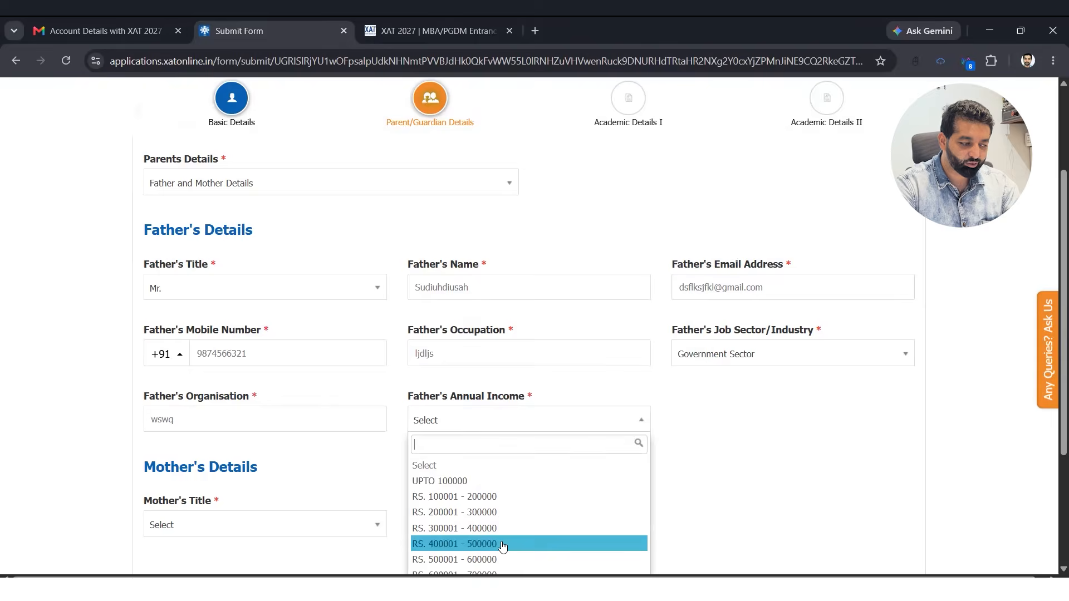
{"action": "scroll", "coordinate": [637, 491], "scroll_direction": "down", "scroll_amount": 3}
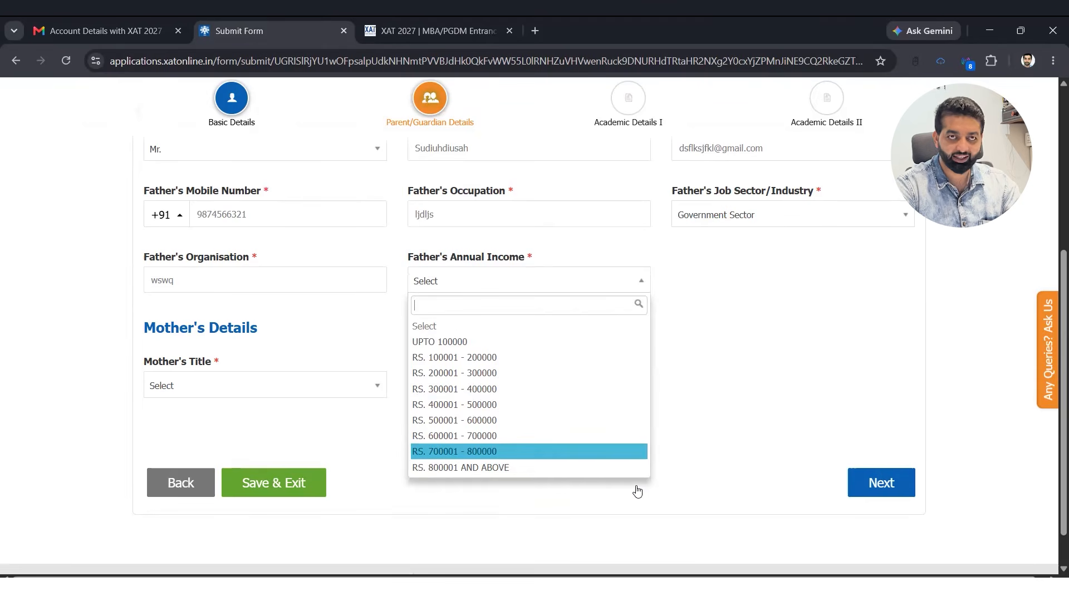
{"action": "left_click", "coordinate": [637, 470]}
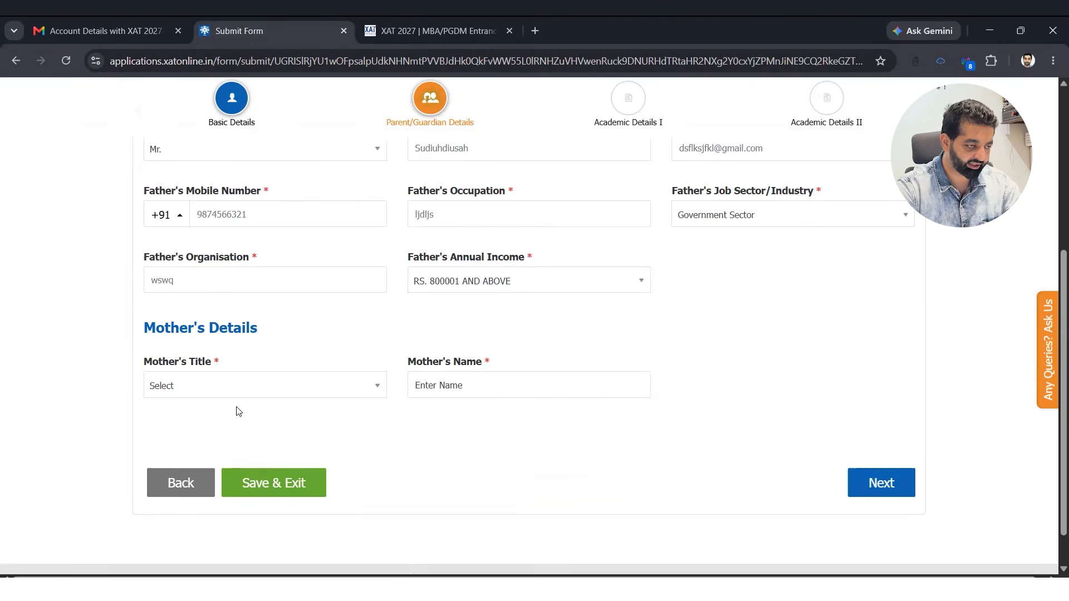
- Enter the mother's title Mrs., her name, email address and mobile number
{"action": "left_click", "coordinate": [241, 390]}
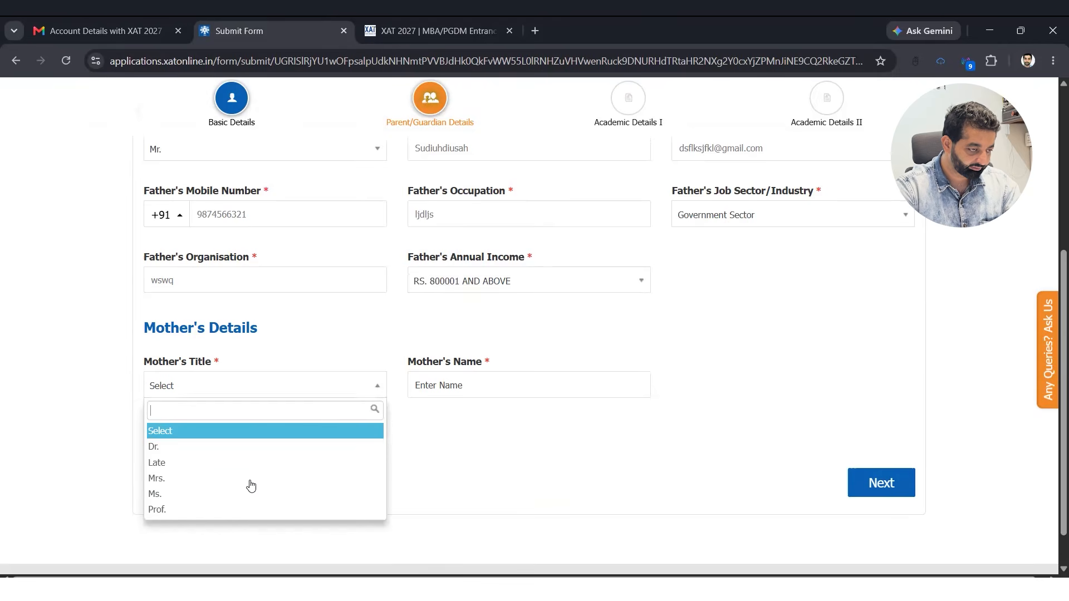
{"action": "key", "text": "Tab"}
{"action": "type", "text": "Radksjd"}
{"action": "key", "text": "Tab"}
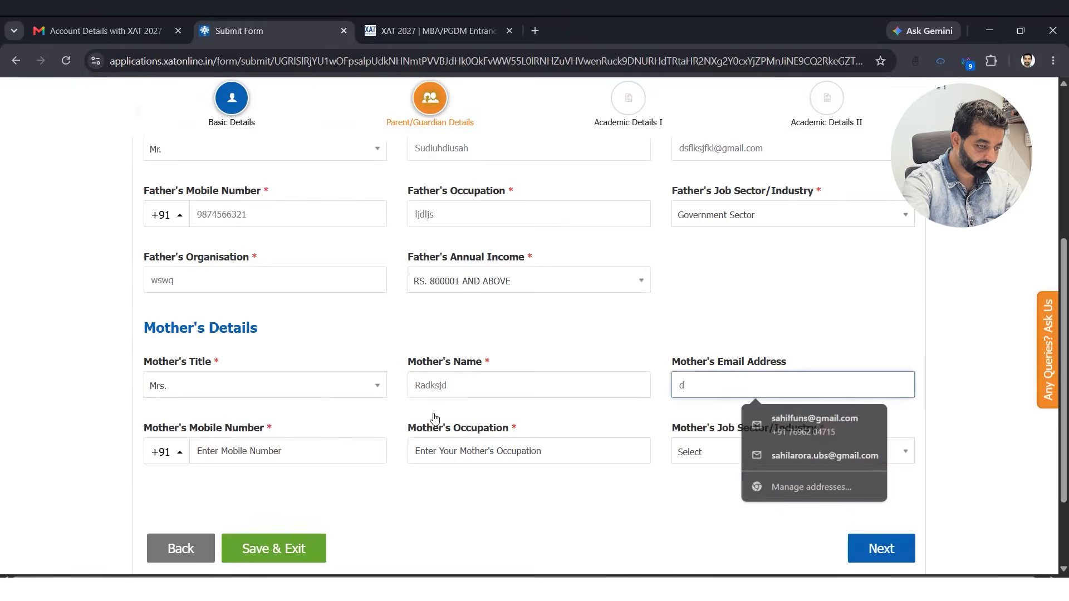
{"action": "left_click", "coordinate": [435, 418]}
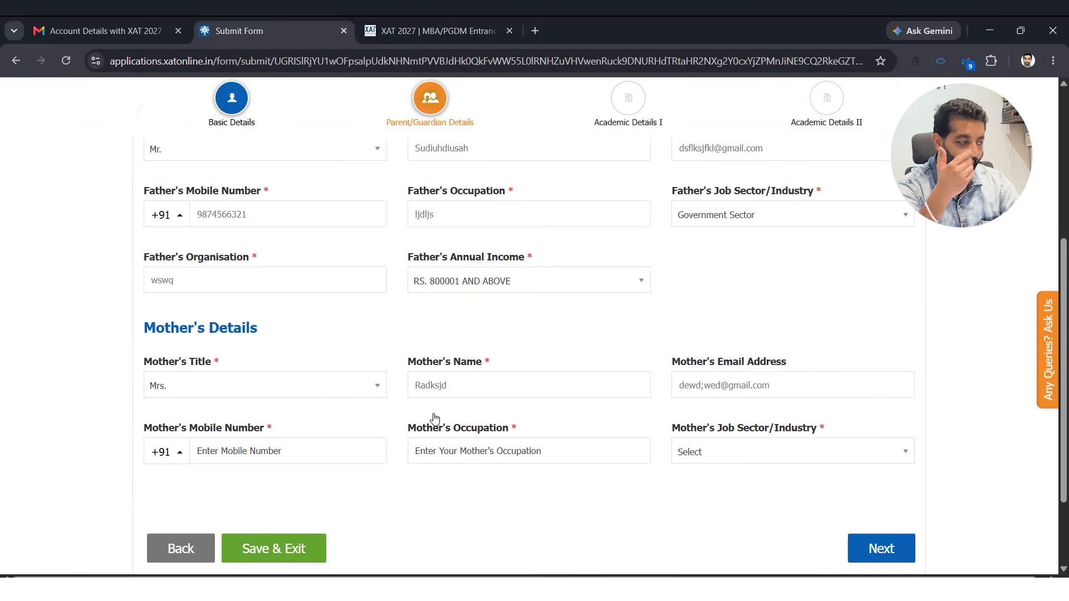
{"action": "left_click", "coordinate": [325, 448]}
- Fill the mother's occupation, Private Sector and organisation, then save the parent details
{"action": "left_click", "coordinate": [418, 451]}
{"action": "type", "text": "sdasd"}
{"action": "left_click", "coordinate": [693, 452]}
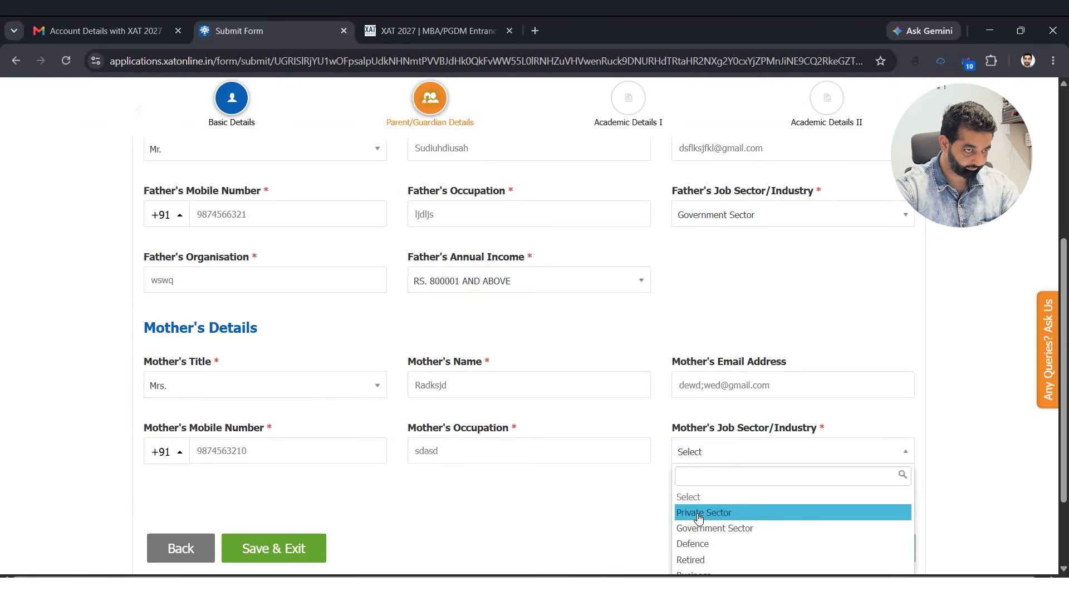
{"action": "left_click", "coordinate": [699, 512]}
{"action": "scroll", "coordinate": [295, 327], "scroll_direction": "down", "scroll_amount": 3}
{"action": "left_click", "coordinate": [304, 351]}
{"action": "type", "text": "dsadas"}
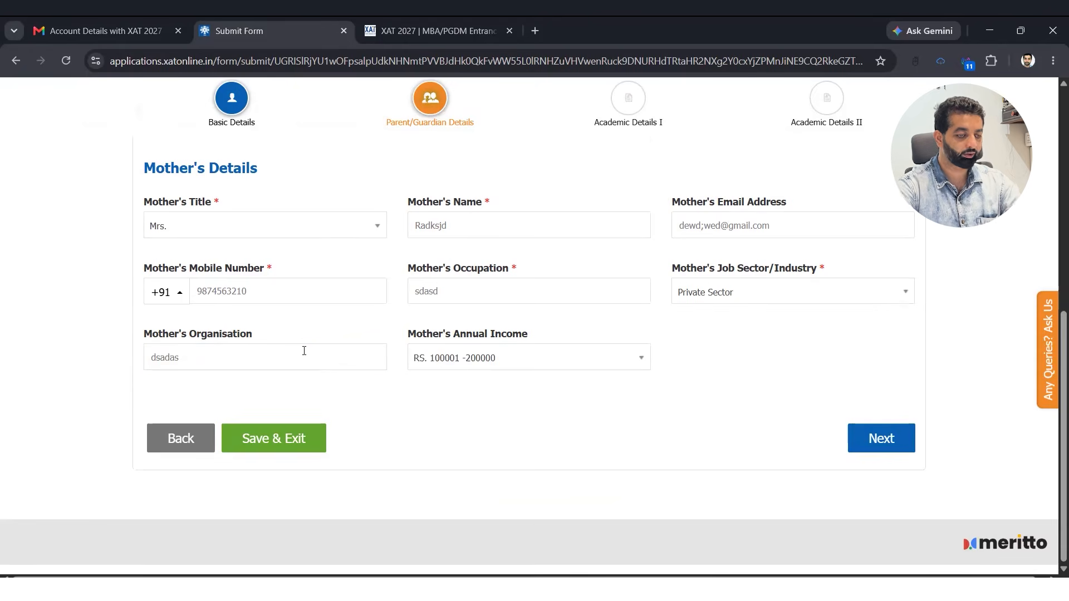
{"action": "left_click", "coordinate": [240, 445]}
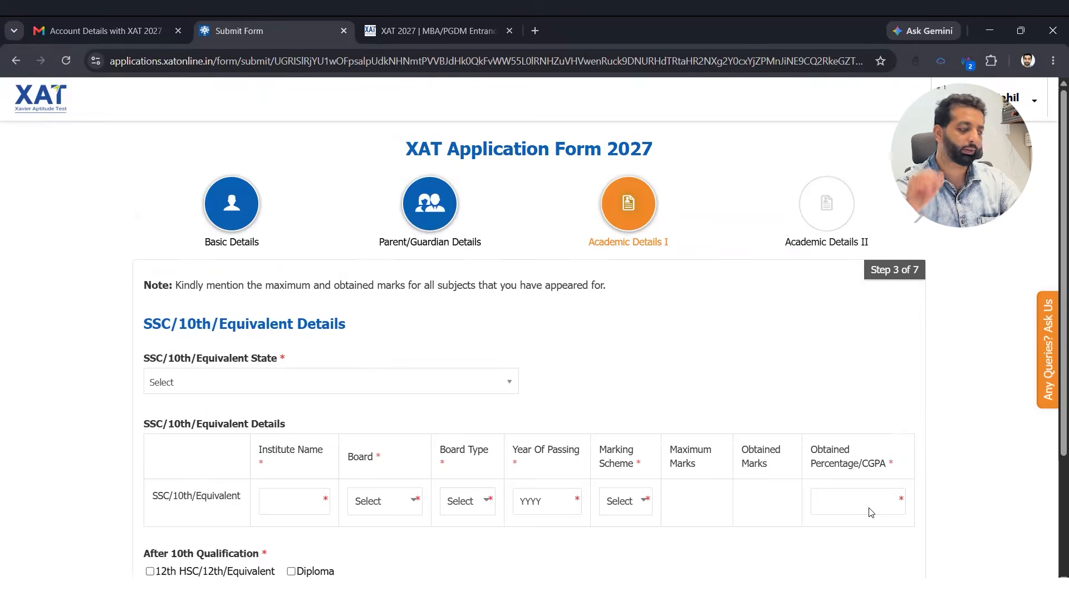
- Choose Chandigarh as the SSC/10th state and CHANDIGARH as the 10th city
{"action": "scroll", "coordinate": [428, 259], "scroll_direction": "down", "scroll_amount": 2}
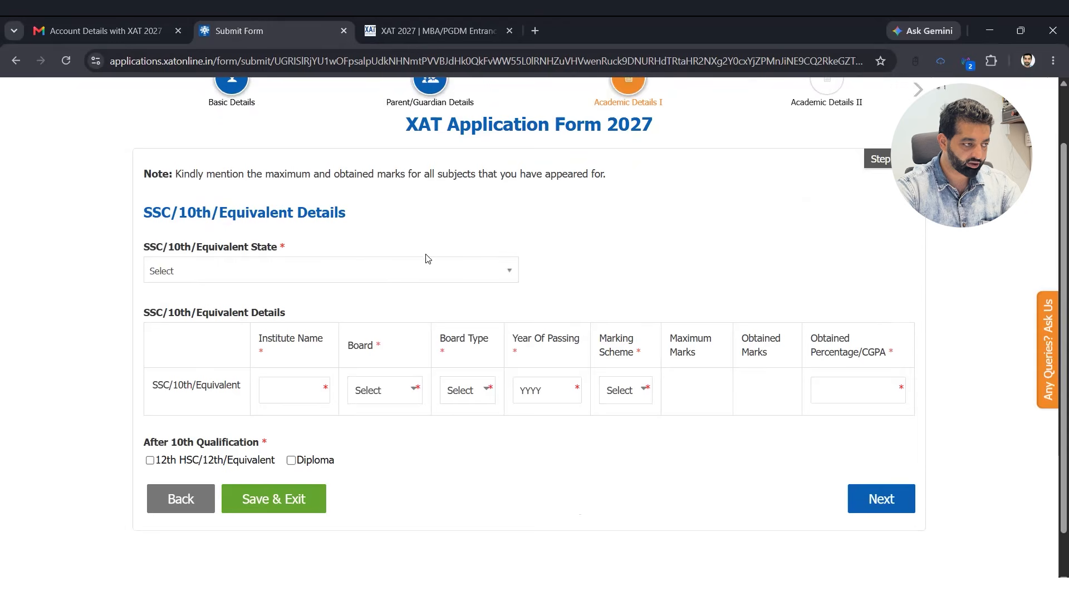
{"action": "left_click", "coordinate": [204, 273]}
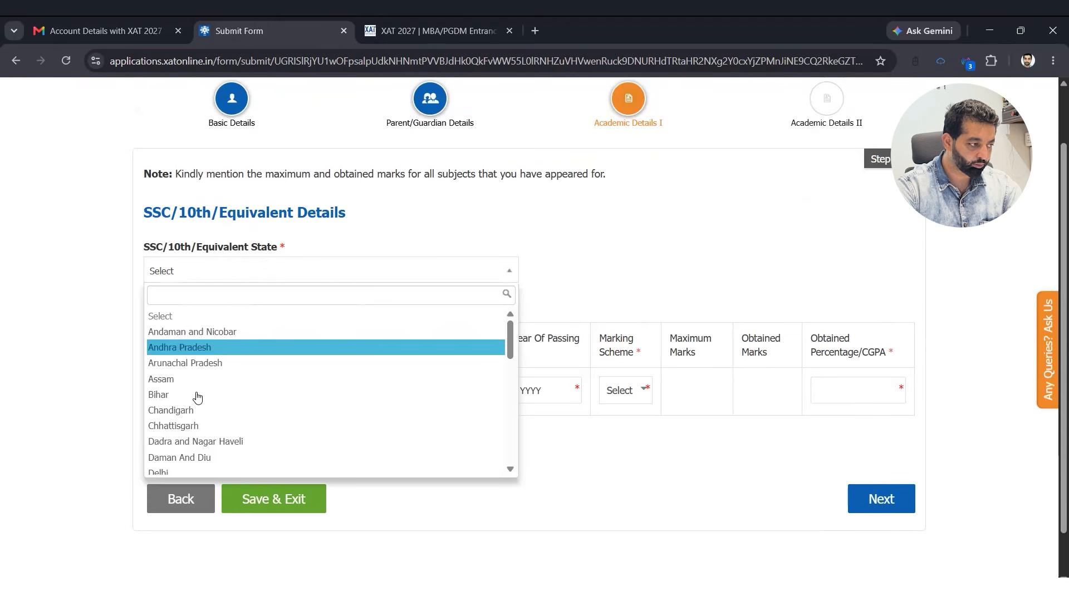
{"action": "scroll", "coordinate": [198, 396], "scroll_direction": "down", "scroll_amount": 2}
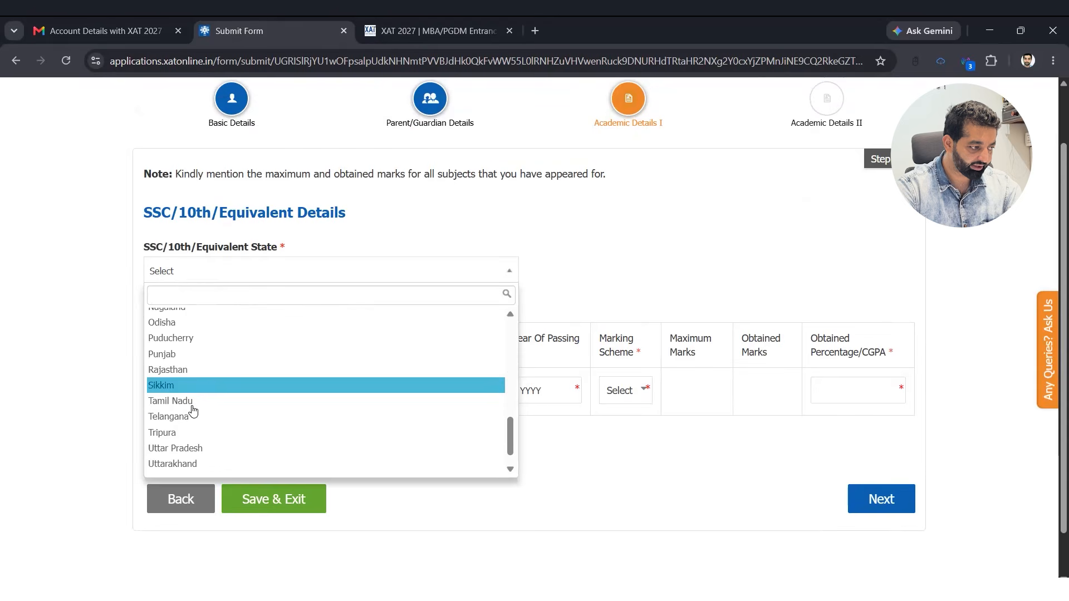
{"action": "scroll", "coordinate": [192, 420], "scroll_direction": "down", "scroll_amount": 1}
{"action": "left_click", "coordinate": [93, 388]}
{"action": "scroll", "coordinate": [92, 389], "scroll_direction": "up", "scroll_amount": 3}
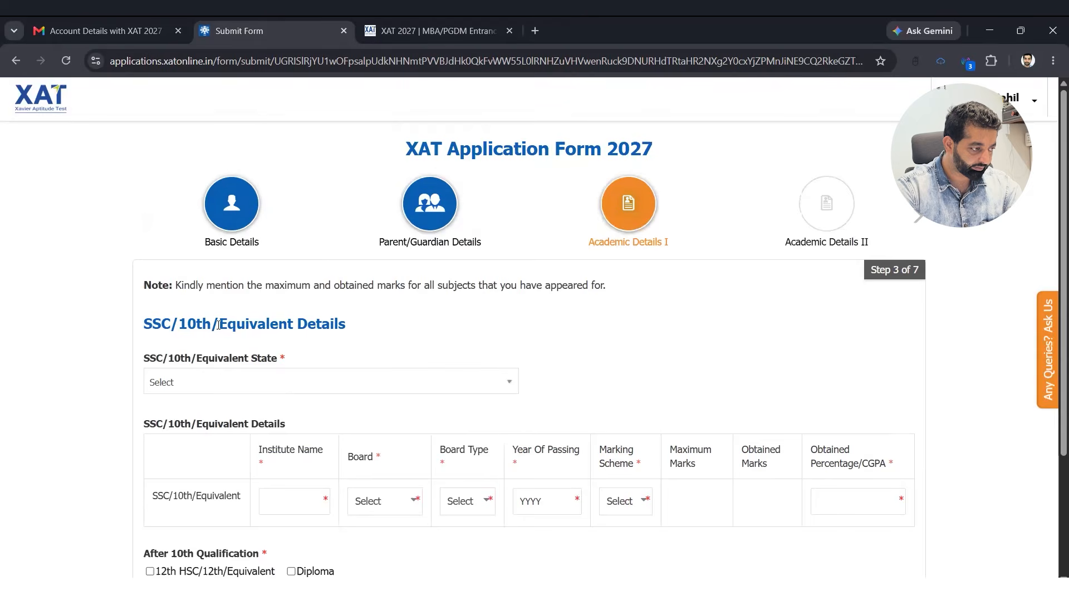
{"action": "scroll", "coordinate": [228, 331], "scroll_direction": "down", "scroll_amount": 3}
{"action": "left_click", "coordinate": [245, 234]}
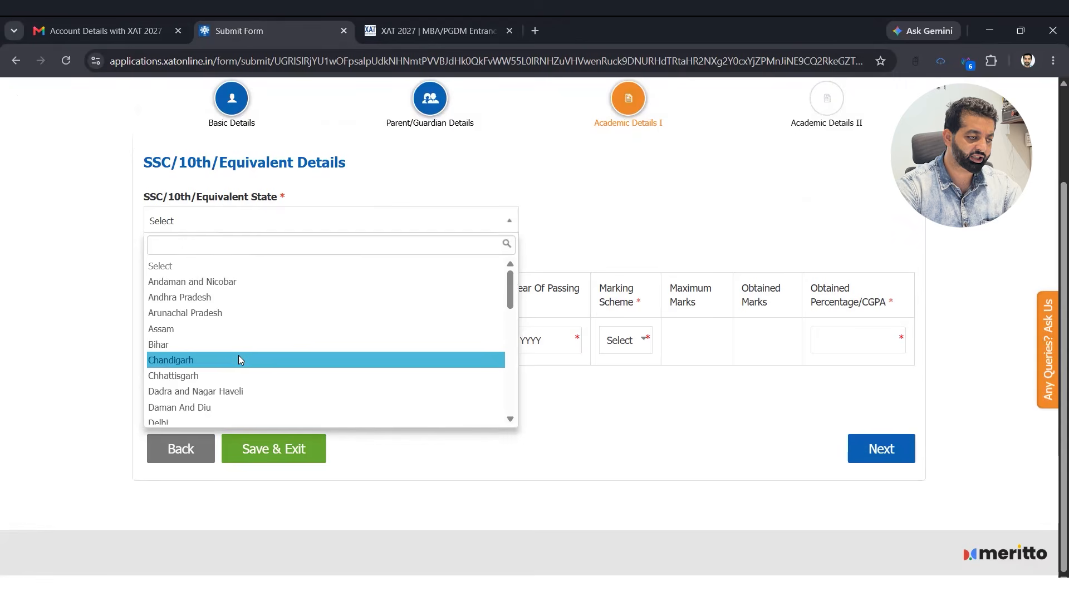
{"action": "left_click", "coordinate": [239, 360]}
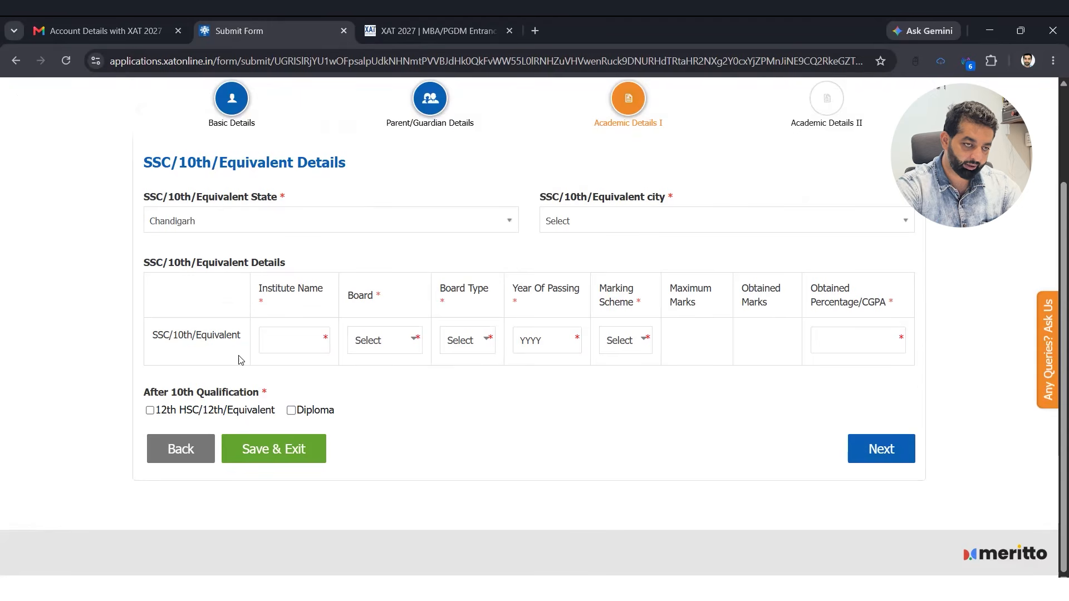
{"action": "key", "text": "Tab"}
{"action": "key", "text": "Down"}
{"action": "key", "text": "Return"}
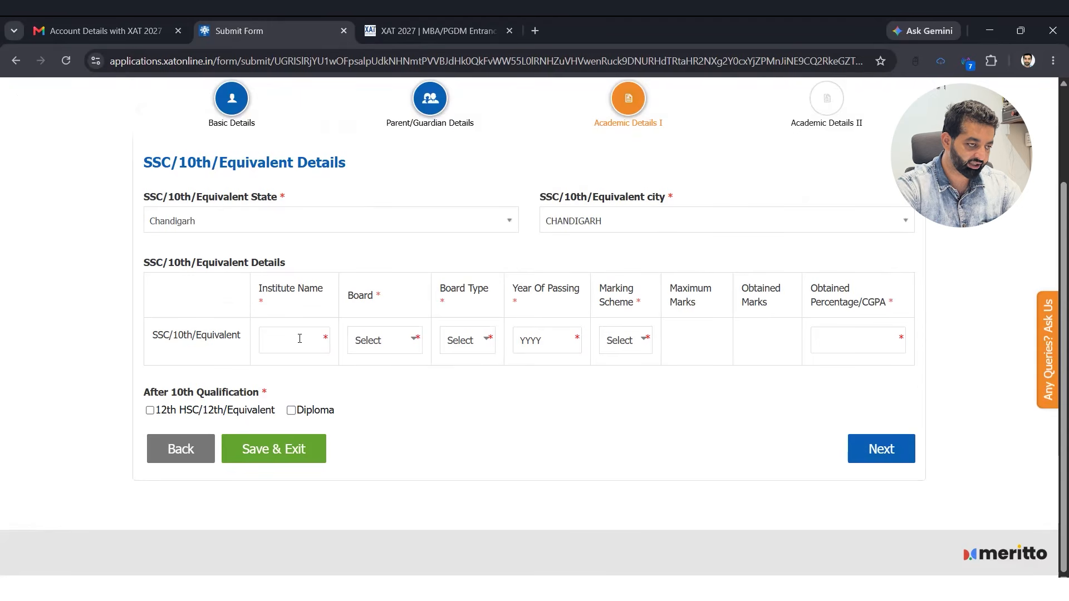
{"action": "left_click", "coordinate": [299, 339]}
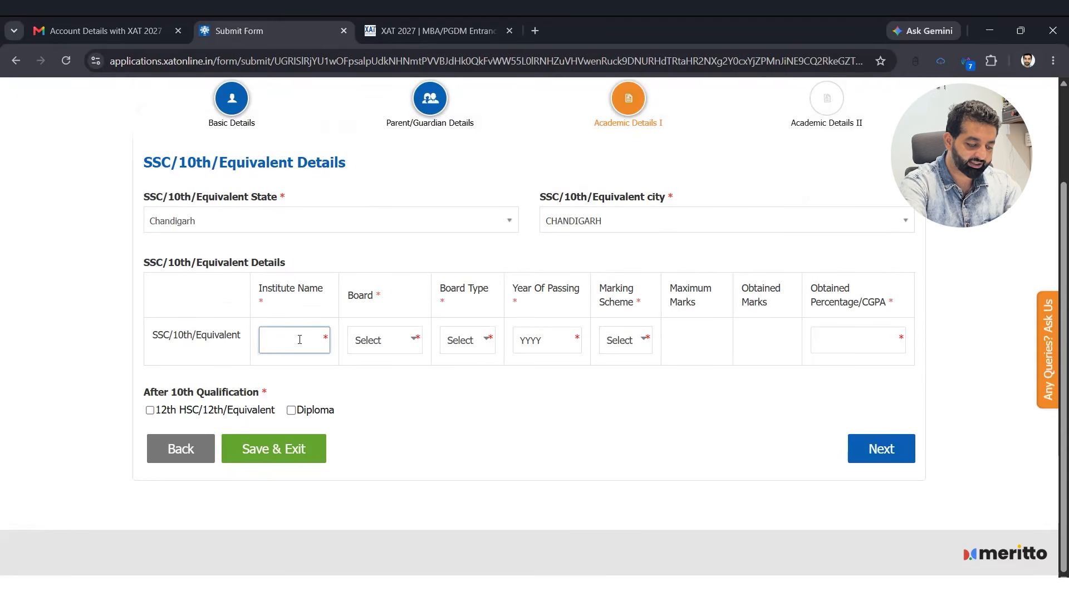
- Enter 10th institute GJPS, passing year 2013, Percentage scheme and 500 maximum marks
{"action": "type", "text": "GJPS"}
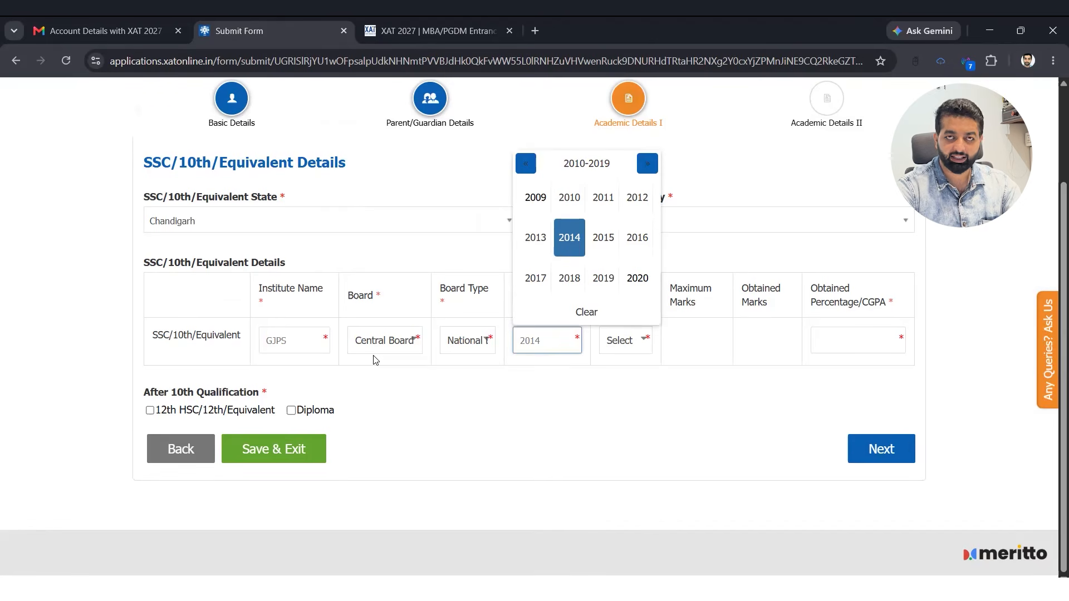
{"action": "left_click", "coordinate": [535, 238]}
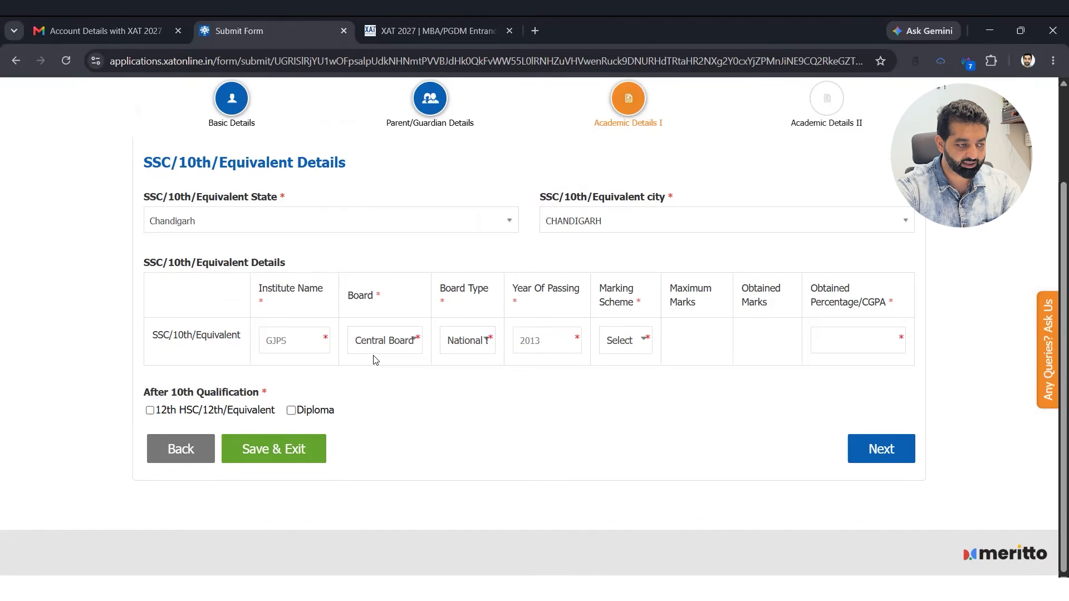
{"action": "left_click", "coordinate": [626, 377]}
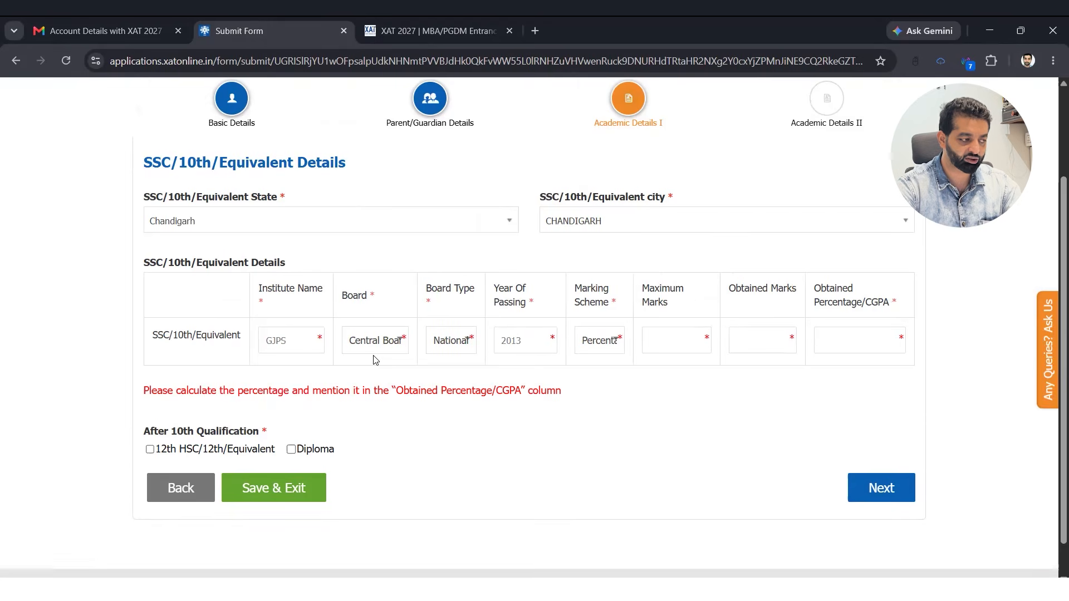
{"action": "left_click", "coordinate": [676, 340]}
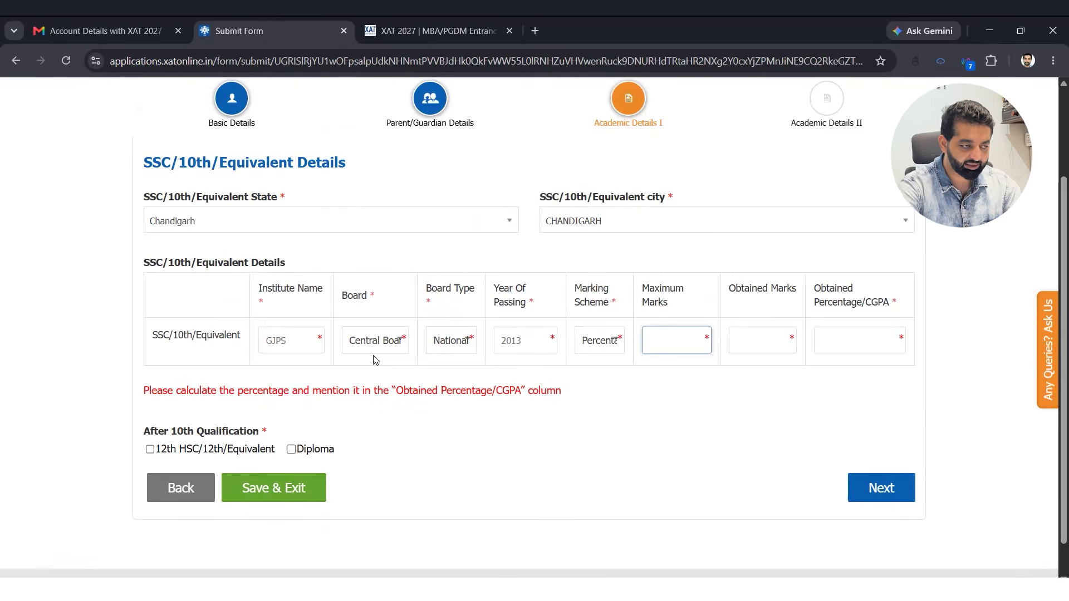
{"action": "type", "text": "500"}
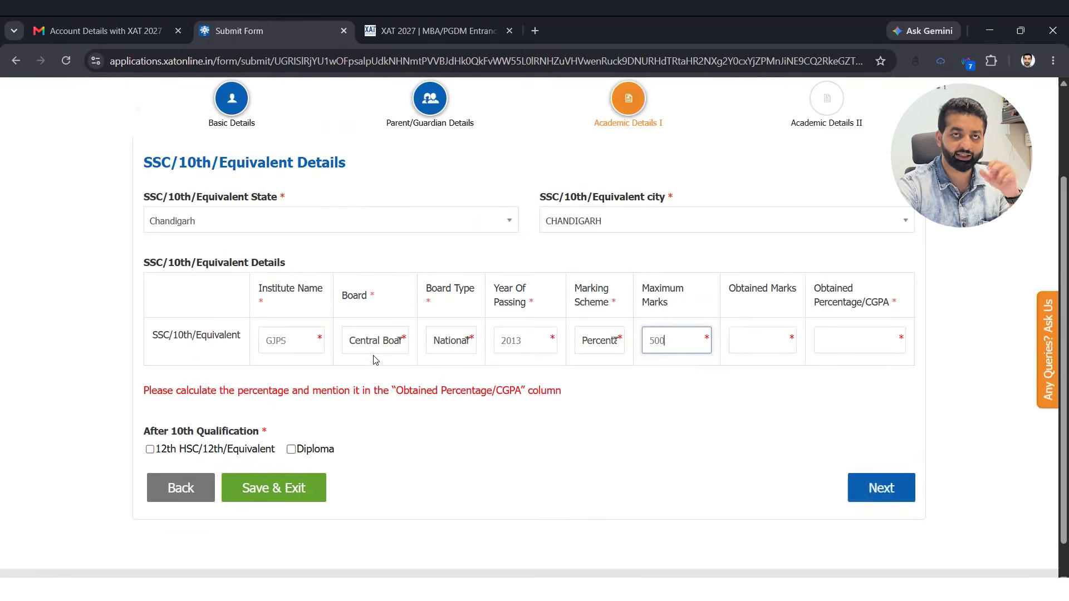
- Enter 384 marks obtained and 76.80 as the 10th percentage
{"action": "key", "text": "Tab"}
{"action": "type", "text": "384"}
{"action": "key", "text": "Tab"}
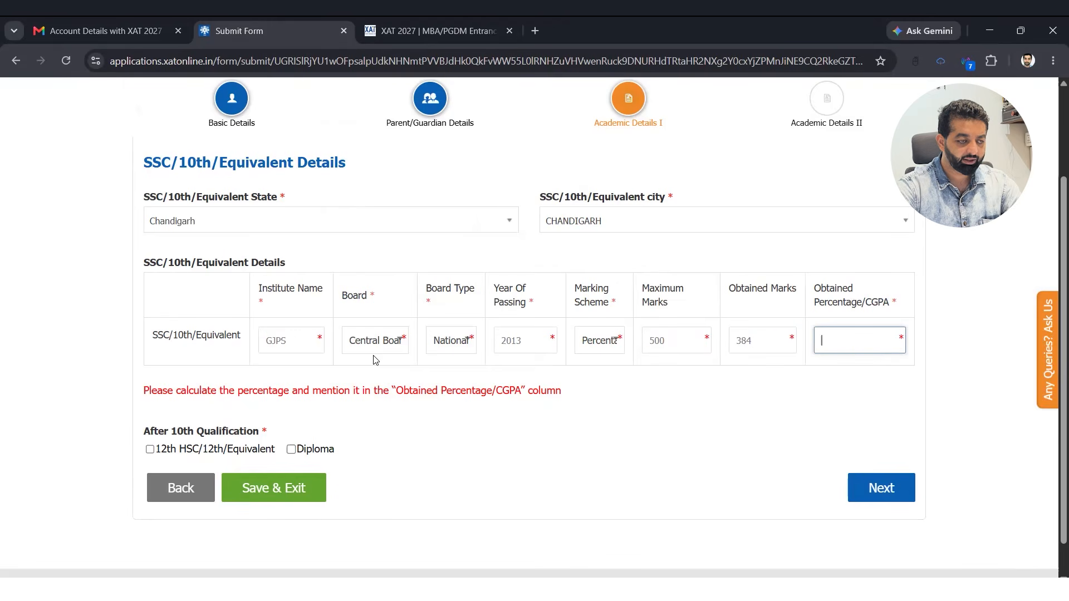
{"action": "key", "text": "shift+Tab"}
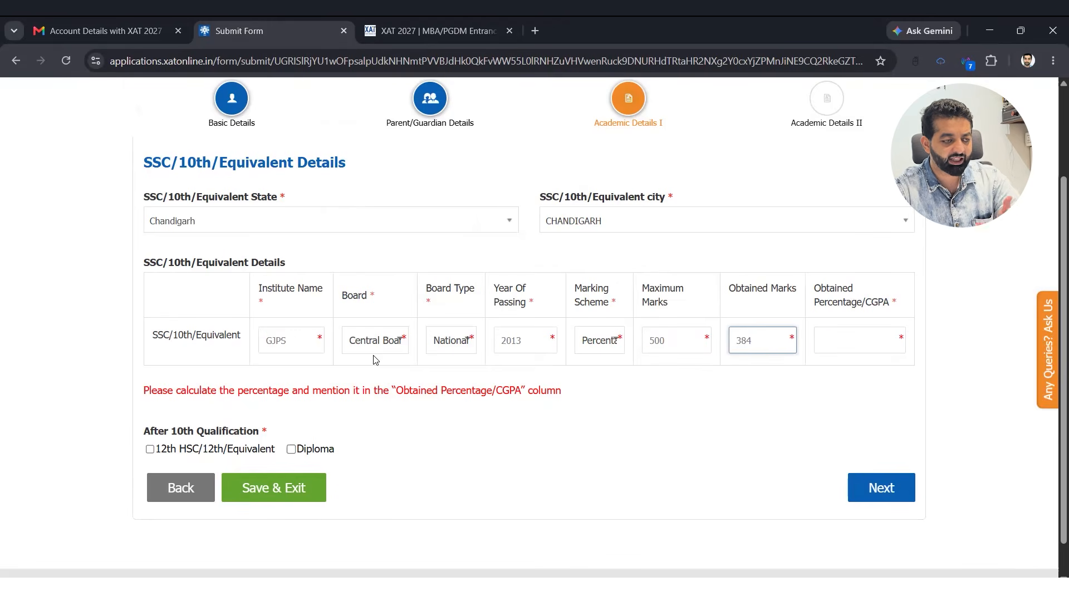
{"action": "key", "text": "Tab"}
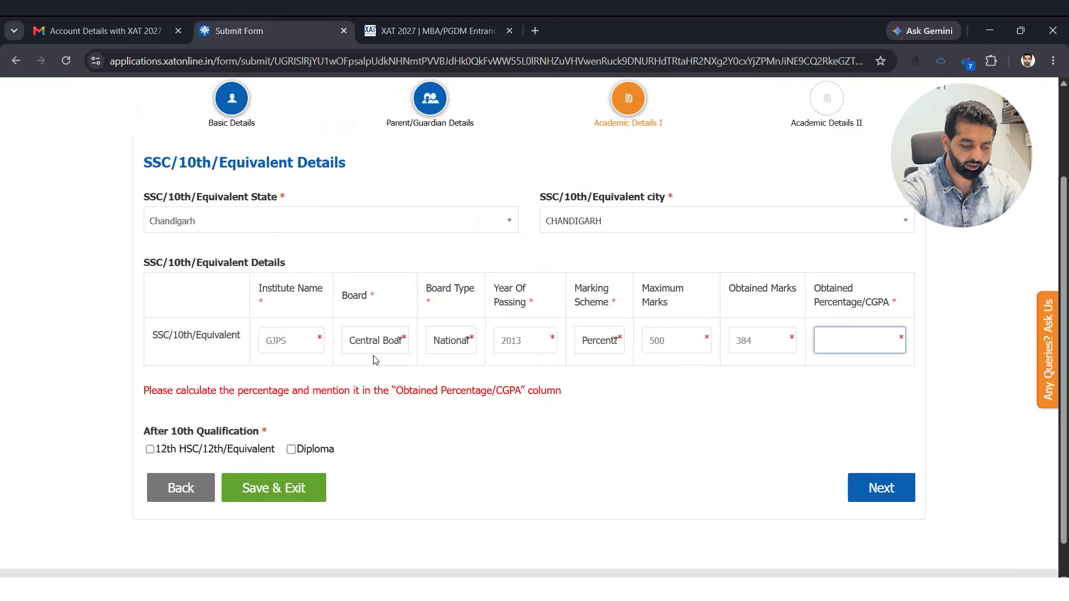
{"action": "type", "text": "7"}
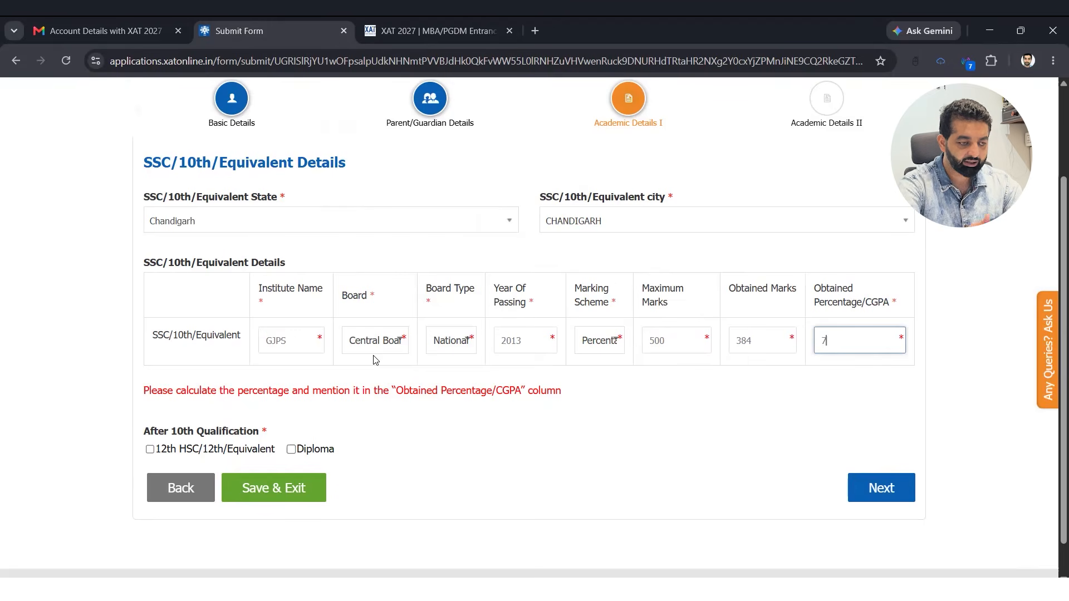
{"action": "type", "text": "6.80"}
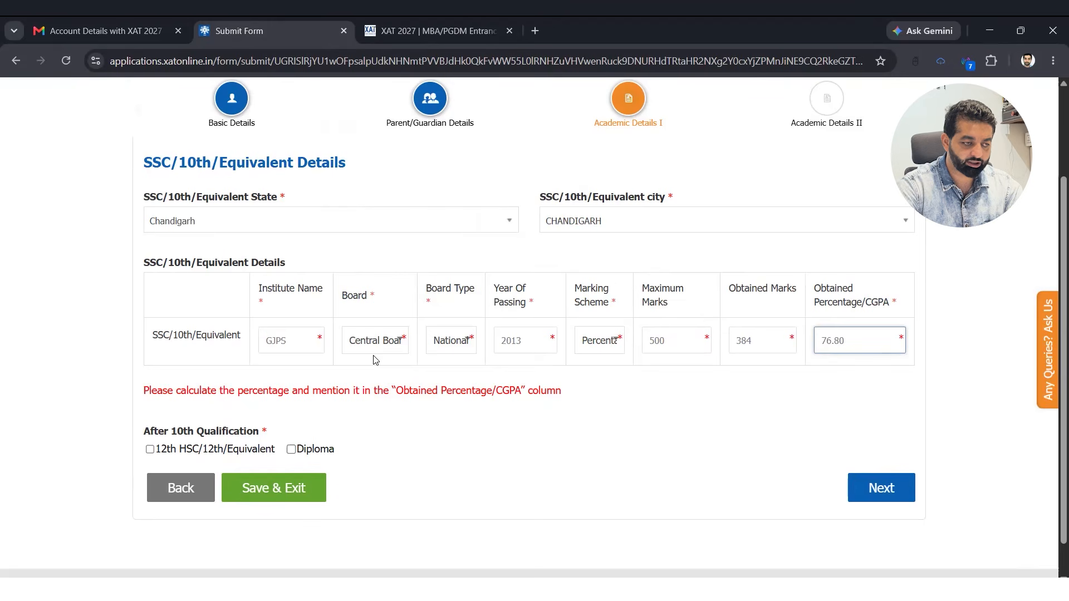
{"action": "key", "text": "Tab"}
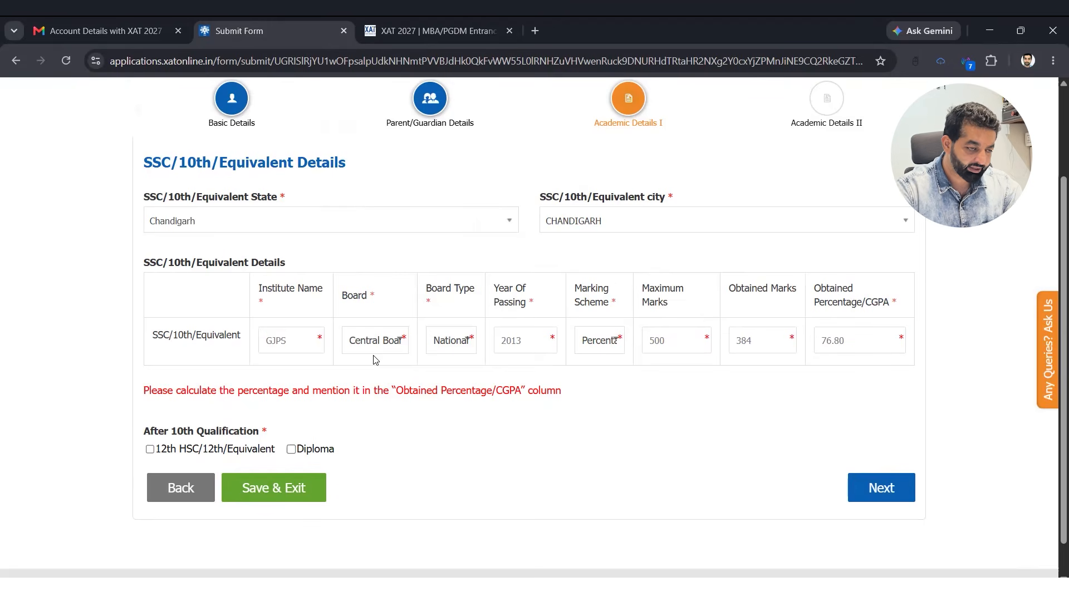
{"action": "scroll", "coordinate": [205, 417], "scroll_direction": "down", "scroll_amount": 1}
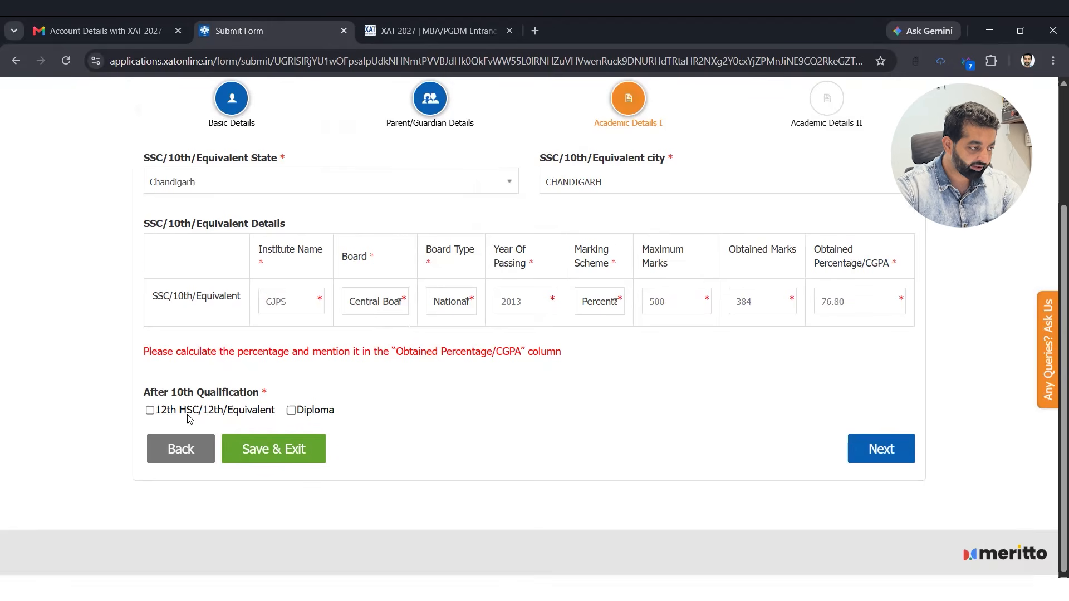
- Choose 12th HSC as the after-10th course, with state Chandigarh and institute 'GMSSS 40'
{"action": "left_click", "coordinate": [151, 413]}
{"action": "scroll", "coordinate": [210, 298], "scroll_direction": "down", "scroll_amount": 4}
{"action": "left_click", "coordinate": [209, 298]}
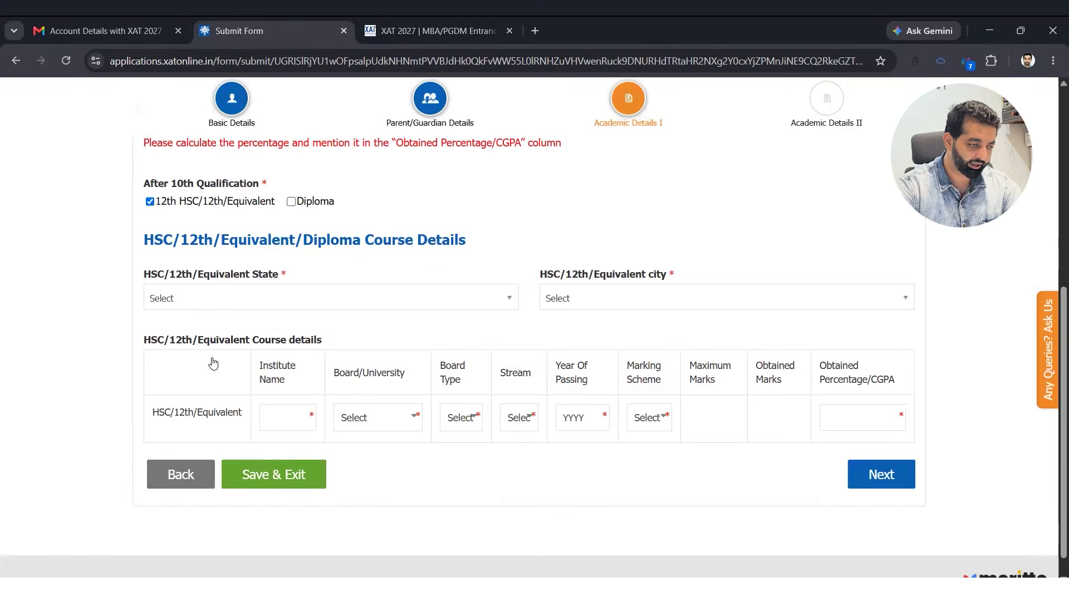
{"action": "left_click", "coordinate": [216, 439]}
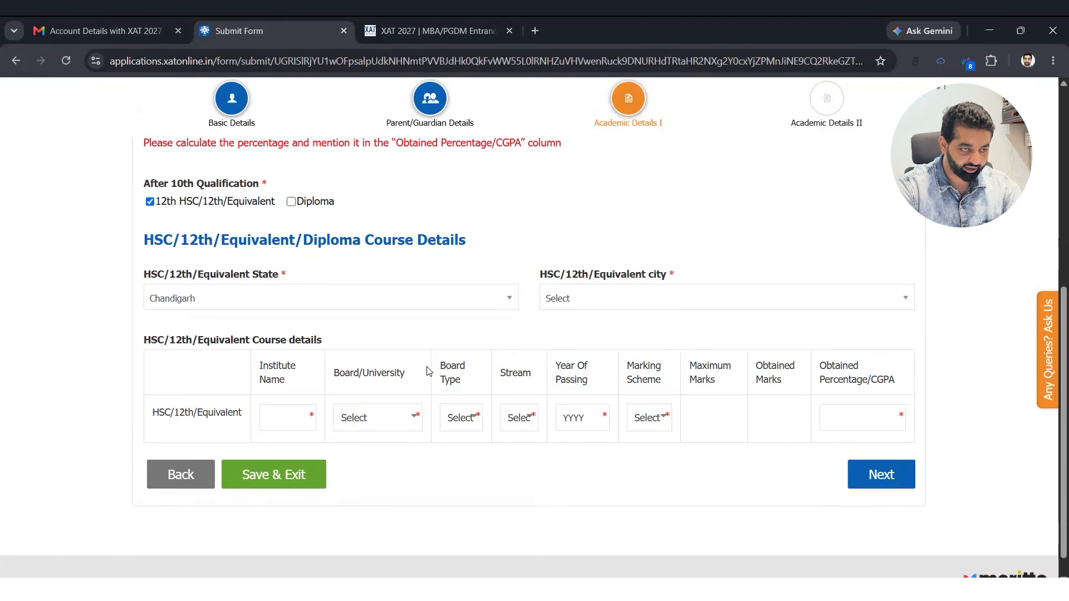
{"action": "left_click", "coordinate": [272, 416]}
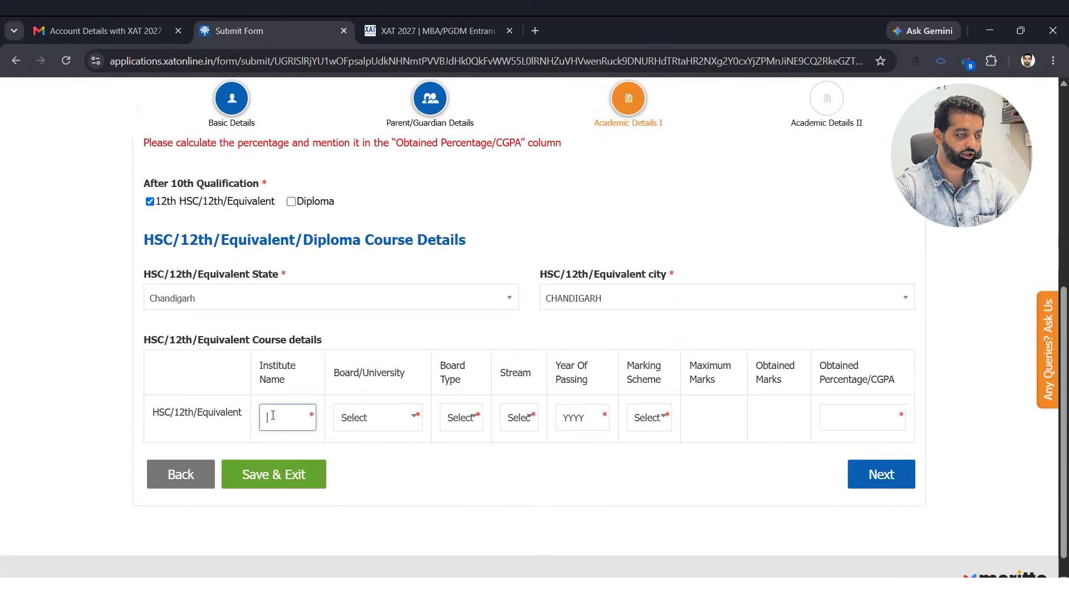
{"action": "type", "text": "GMSSS"}
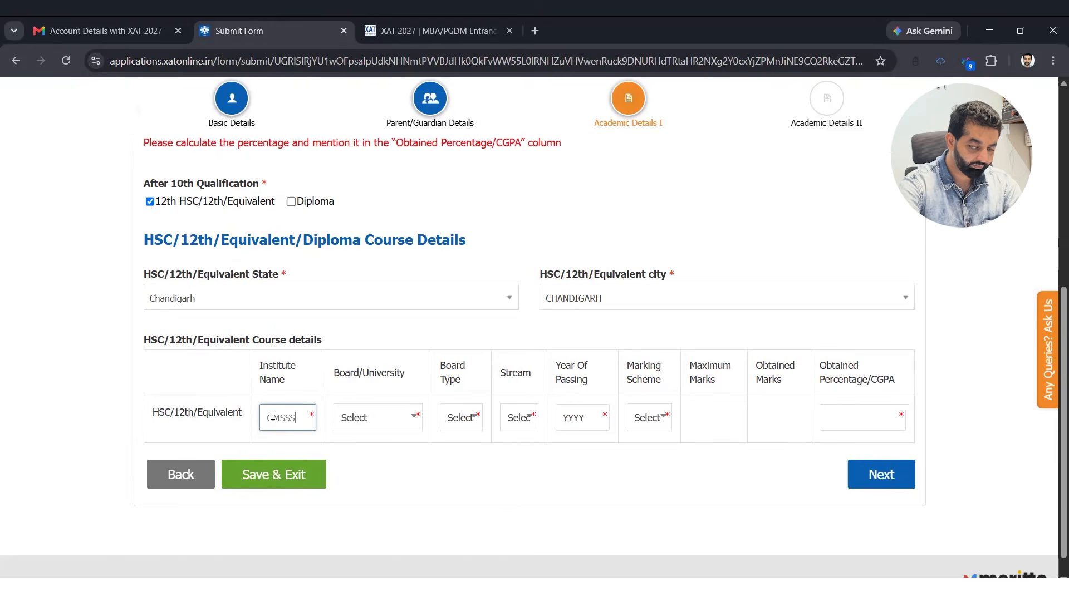
{"action": "type", "text": " 40"}
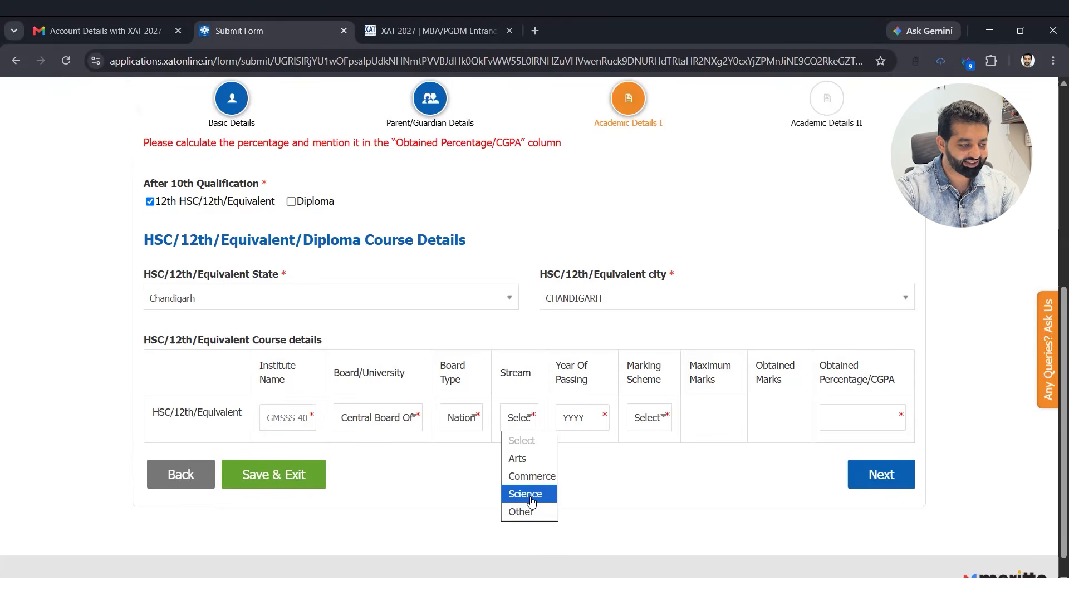
- Set the 12th stream to Science, passing year 2015, 400 marks obtained and 80 percent
{"action": "left_click", "coordinate": [525, 494]}
{"action": "scroll", "coordinate": [531, 503], "scroll_direction": "up", "scroll_amount": 1}
{"action": "scroll", "coordinate": [532, 503], "scroll_direction": "down", "scroll_amount": 2}
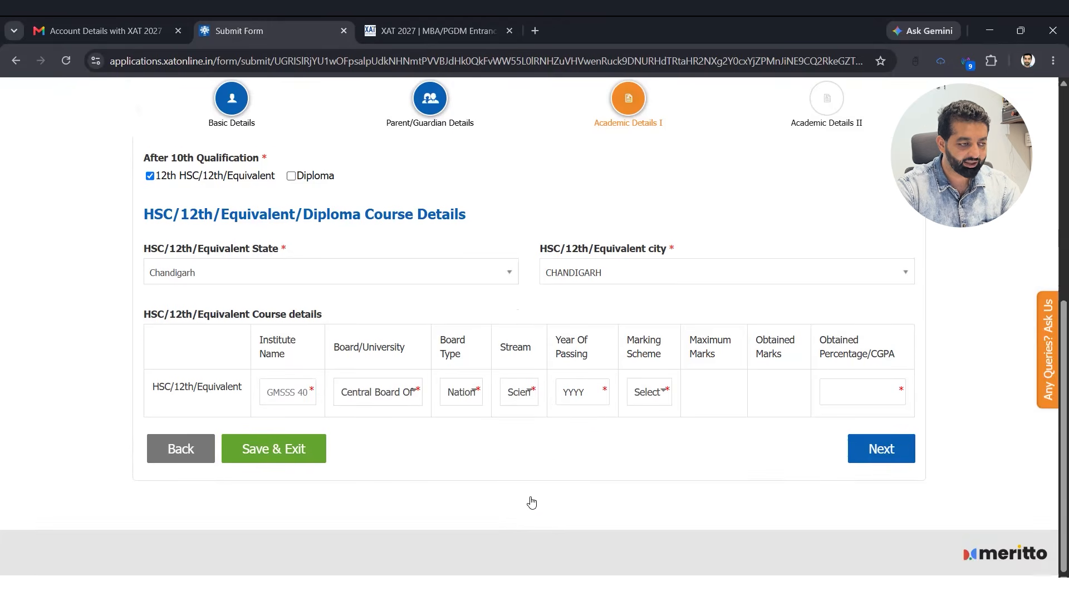
{"action": "key", "text": "Tab"}
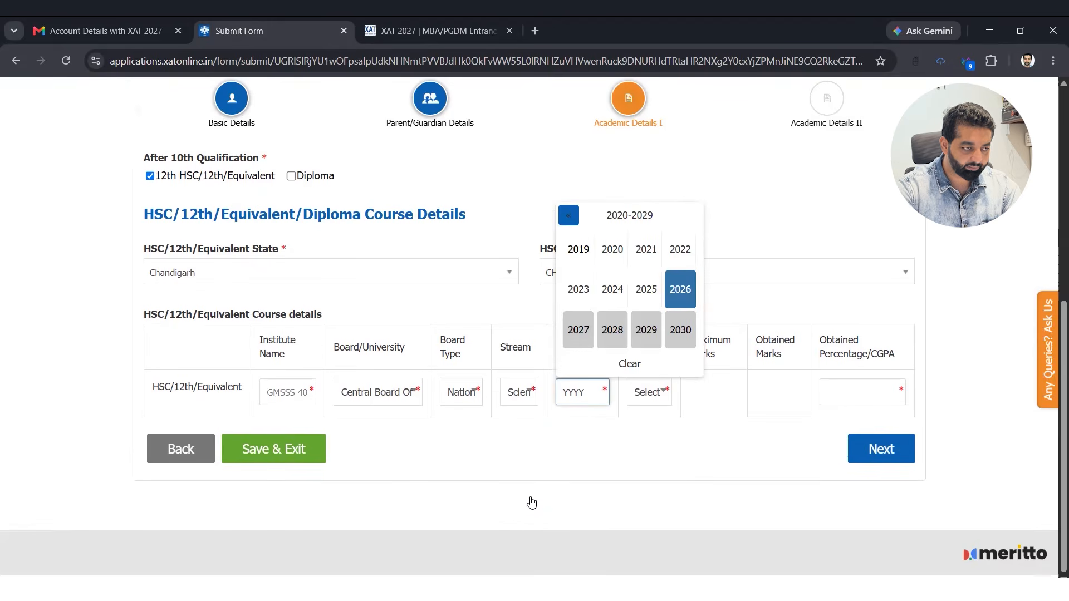
{"action": "left_click", "coordinate": [568, 216]}
{"action": "left_click", "coordinate": [646, 290]}
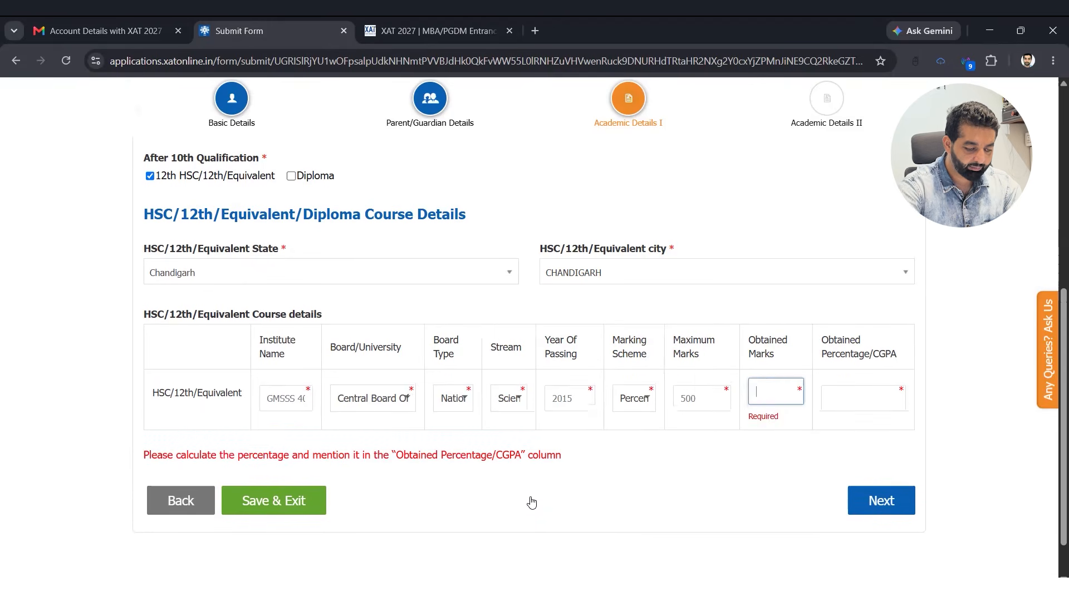
{"action": "type", "text": "400"}
{"action": "key", "text": "Tab"}
{"action": "type", "text": "80"}
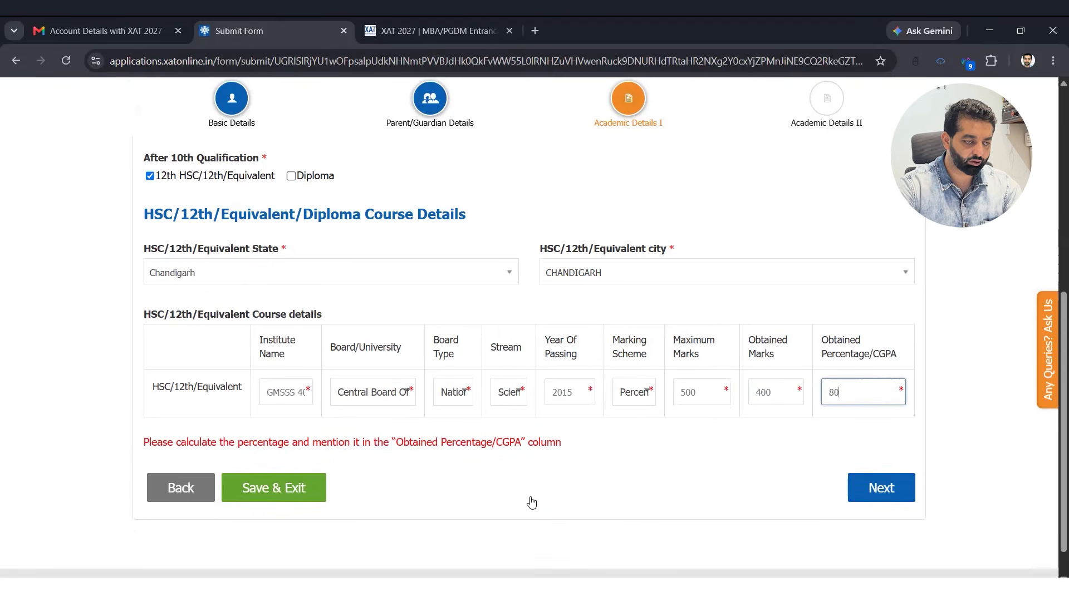
{"action": "left_click", "coordinate": [532, 503]}
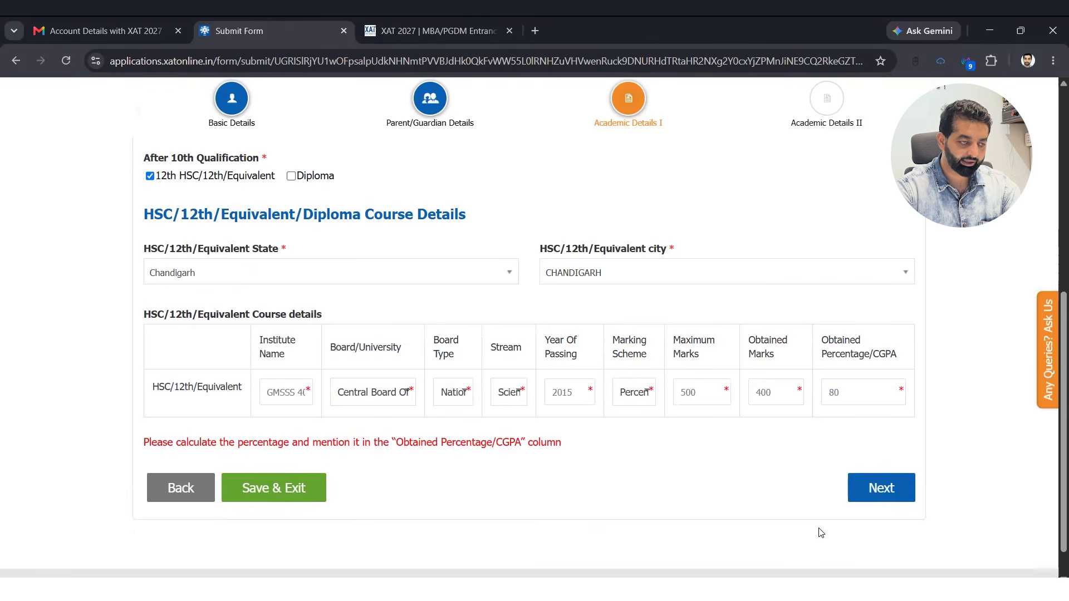
- Move to Academic Details II and answer No to holding a professional degree
{"action": "left_click", "coordinate": [881, 487]}
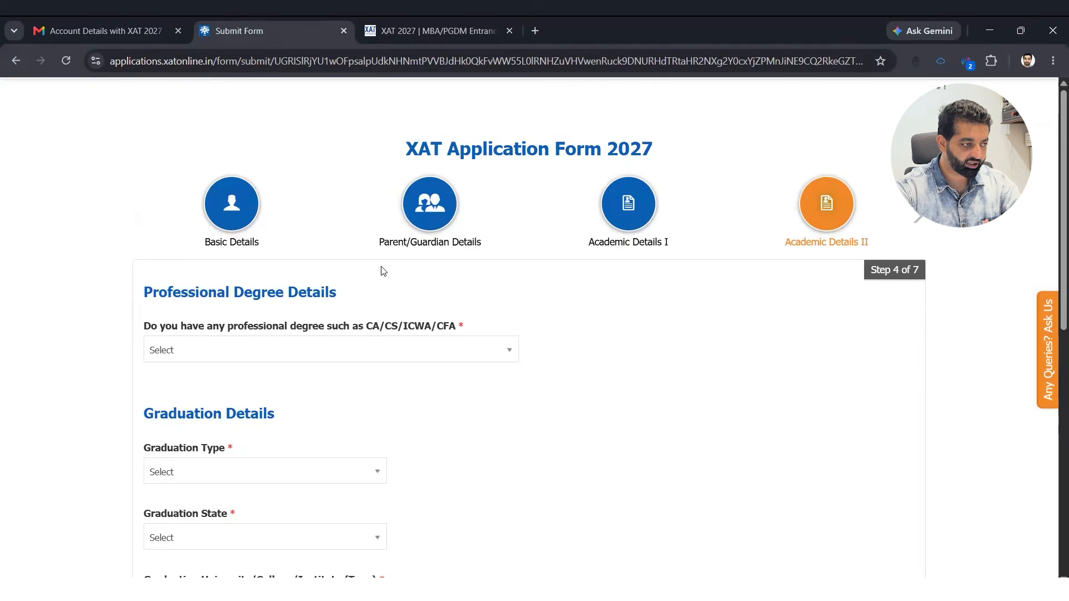
{"action": "scroll", "coordinate": [412, 245], "scroll_direction": "down", "scroll_amount": 2}
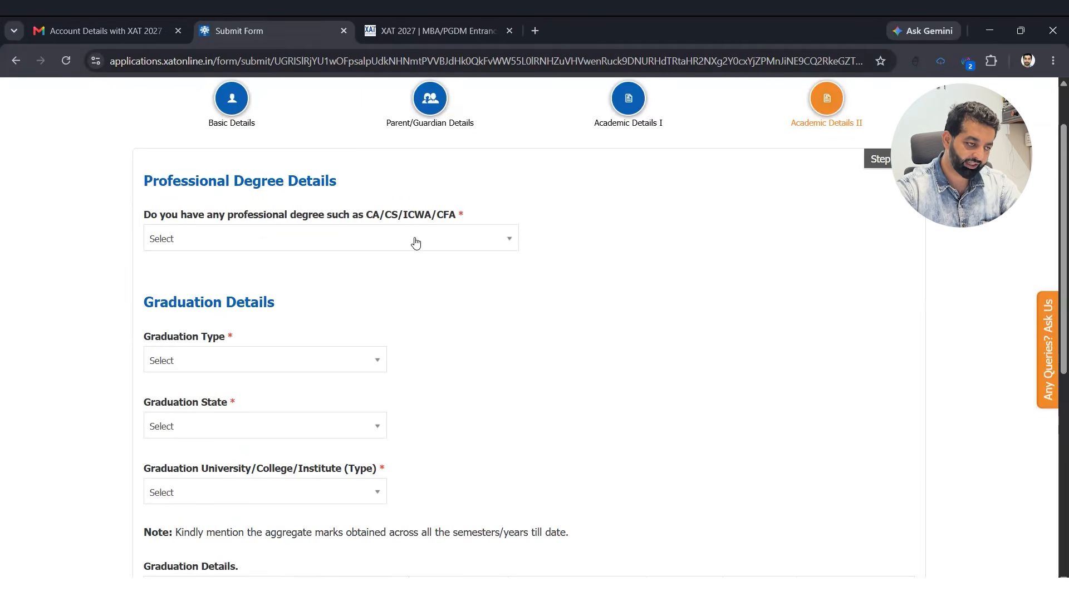
{"action": "left_click", "coordinate": [406, 248]}
{"action": "left_click", "coordinate": [377, 301]}
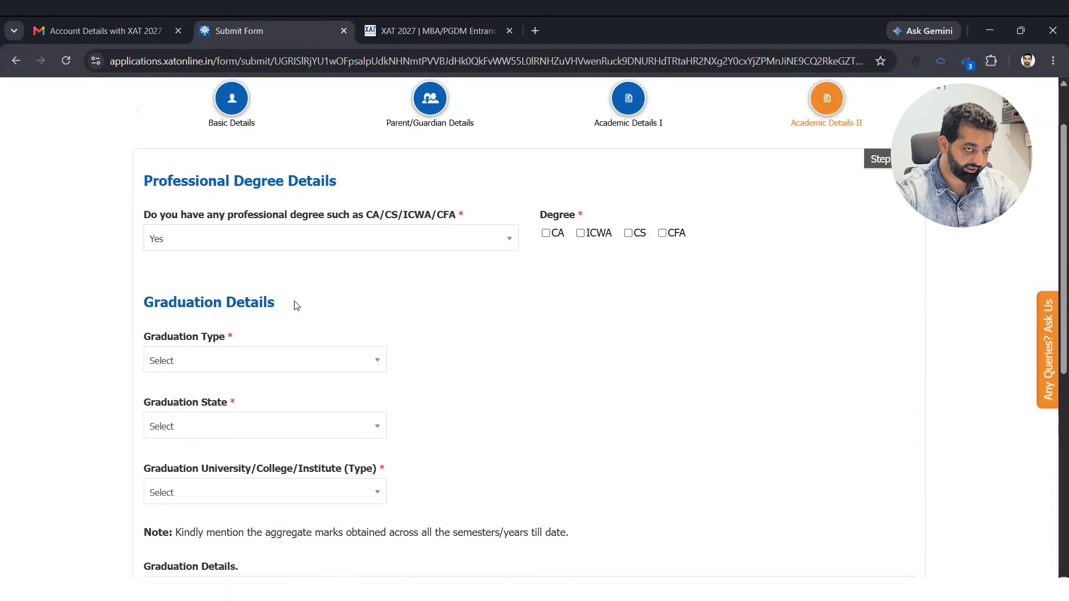
{"action": "key", "text": "space"}
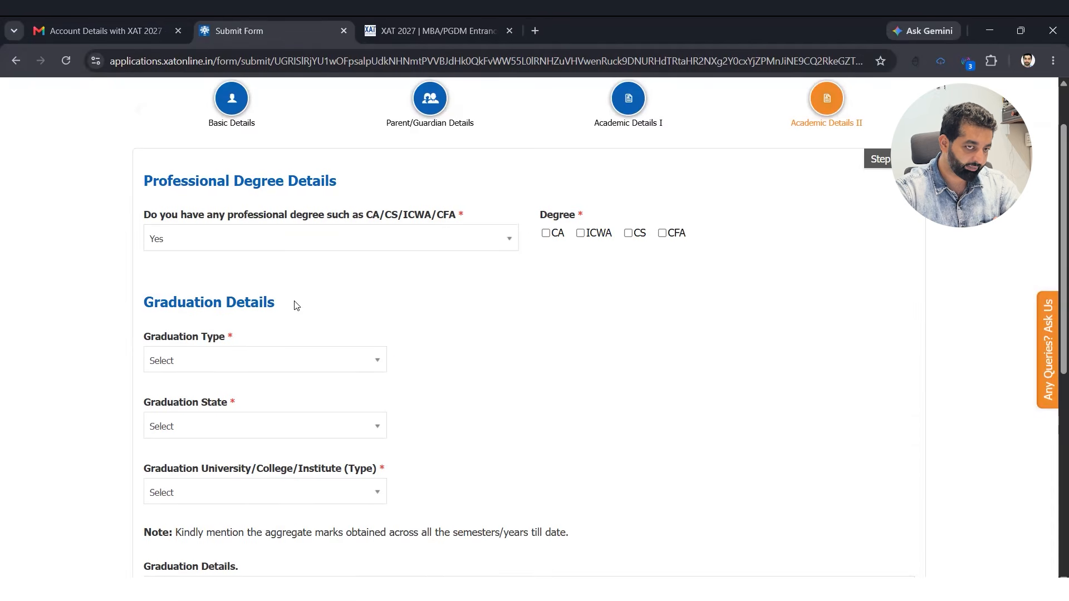
{"action": "key", "text": "space"}
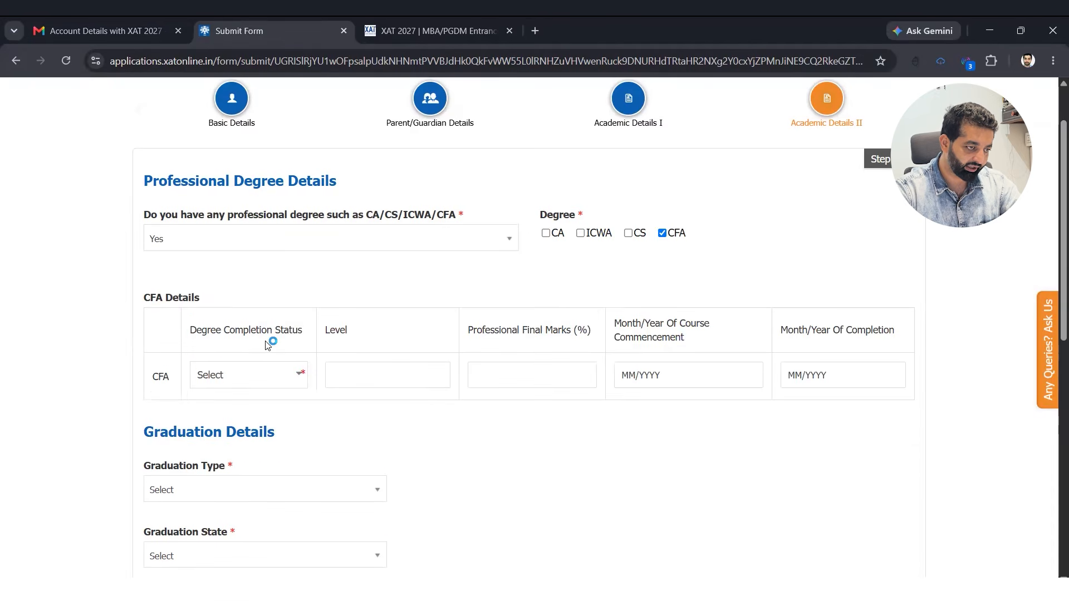
{"action": "left_click", "coordinate": [286, 384]}
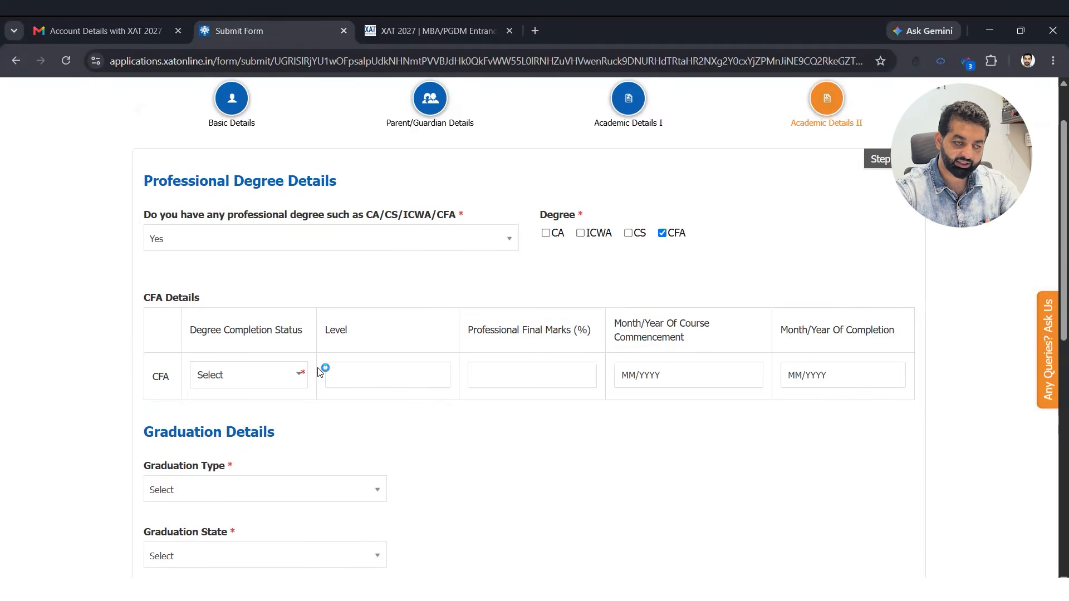
{"action": "left_click", "coordinate": [352, 245]}
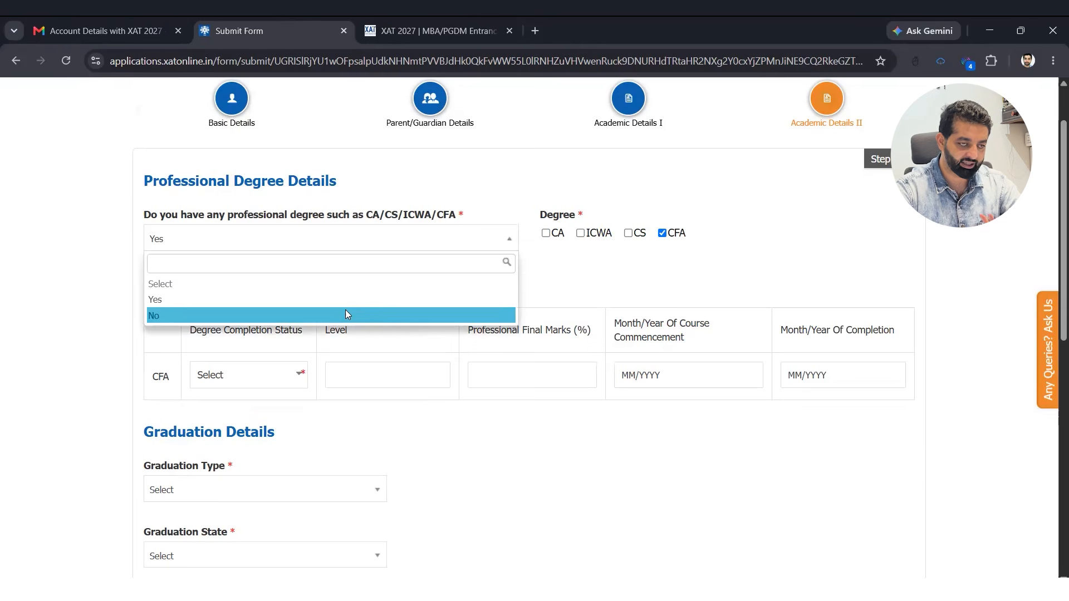
{"action": "left_click", "coordinate": [345, 315]}
- Set graduation type Single, stream Engineering and Technology, and state Haryana
{"action": "scroll", "coordinate": [291, 301], "scroll_direction": "down", "scroll_amount": 1}
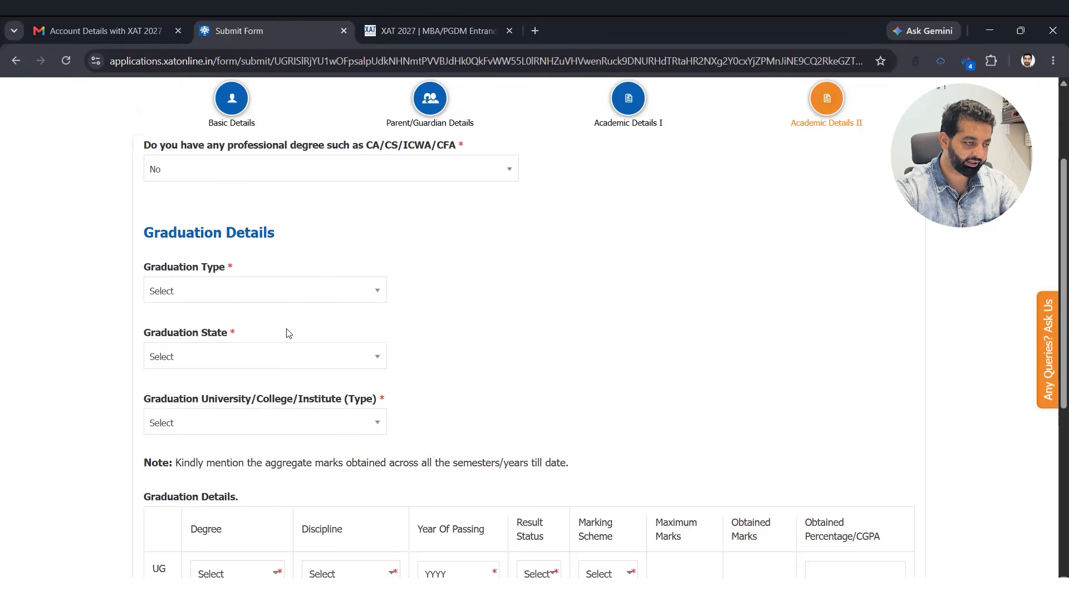
{"action": "key", "text": "Tab"}
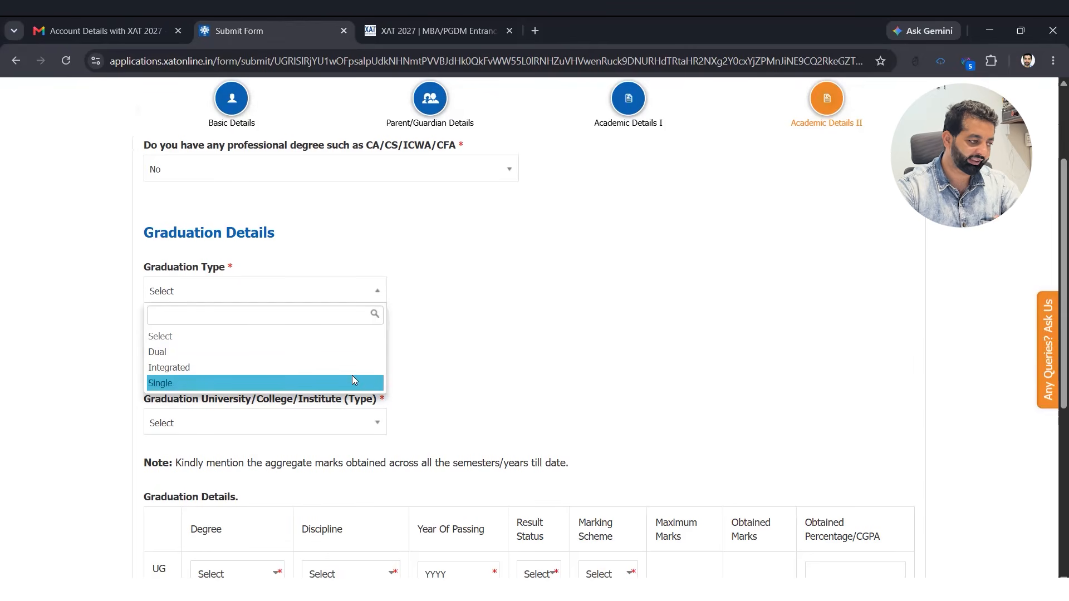
{"action": "left_click", "coordinate": [420, 375]}
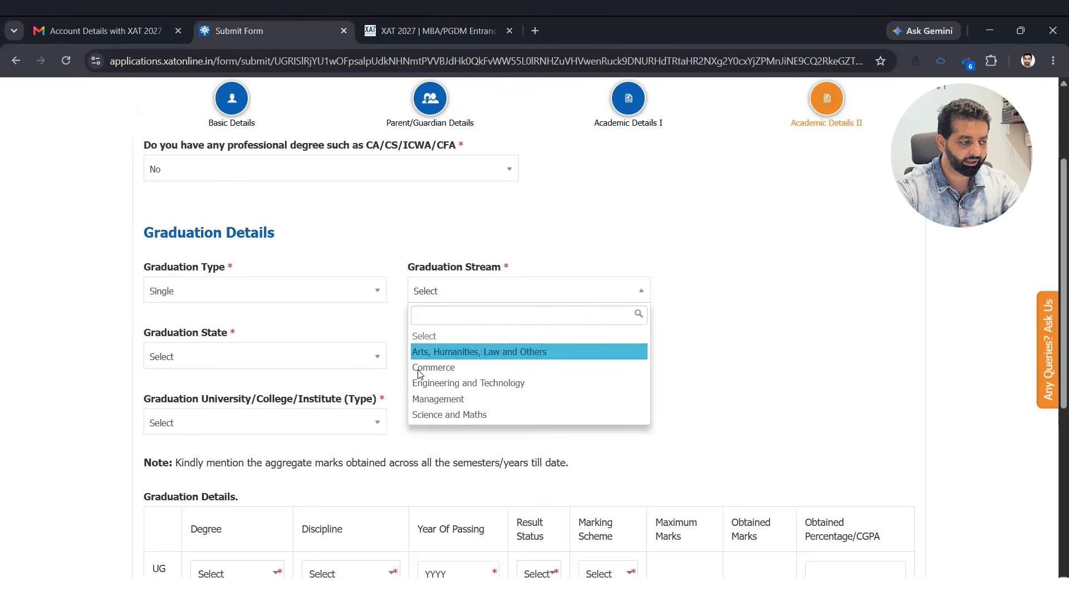
{"action": "left_click", "coordinate": [421, 378]}
{"action": "left_click", "coordinate": [276, 357]}
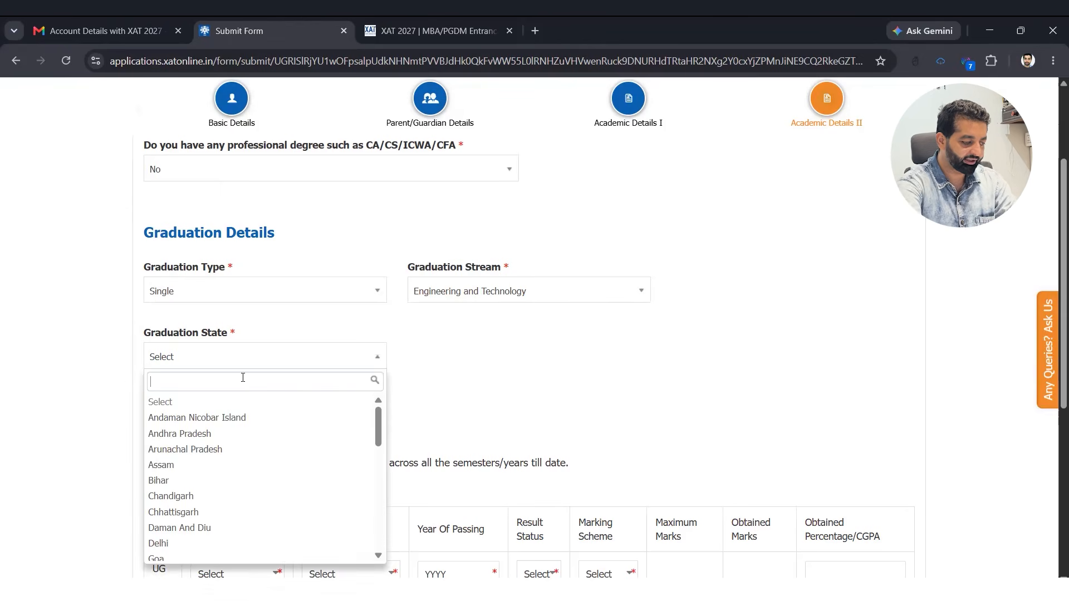
{"action": "type", "text": "Hary"}
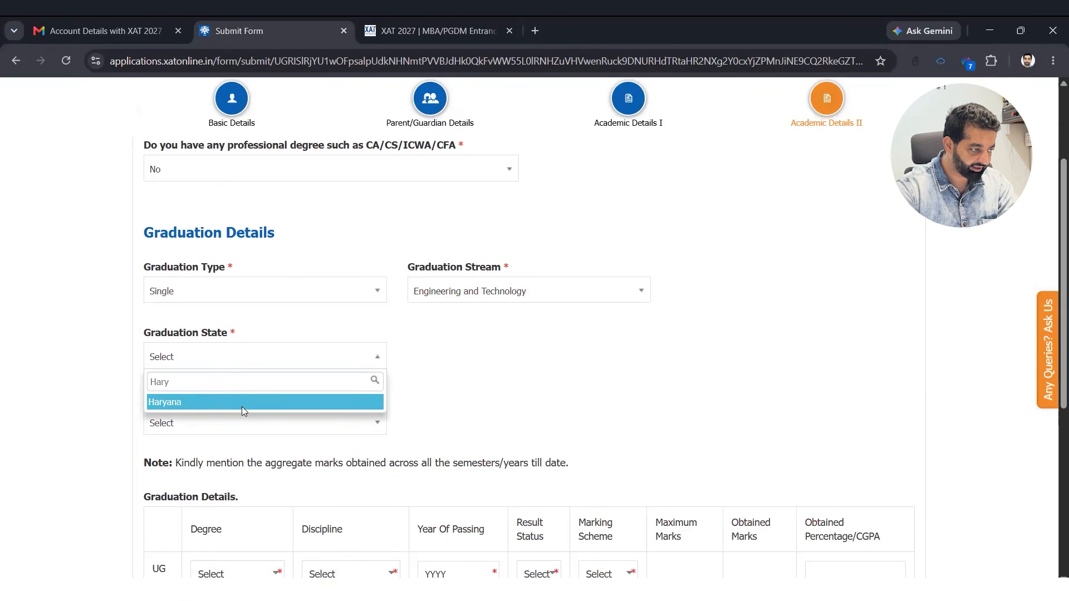
{"action": "left_click", "coordinate": [242, 409]}
- Choose Apeejay Stya University, Haryana as university and college, with type Central University
{"action": "key", "text": "Tab"}
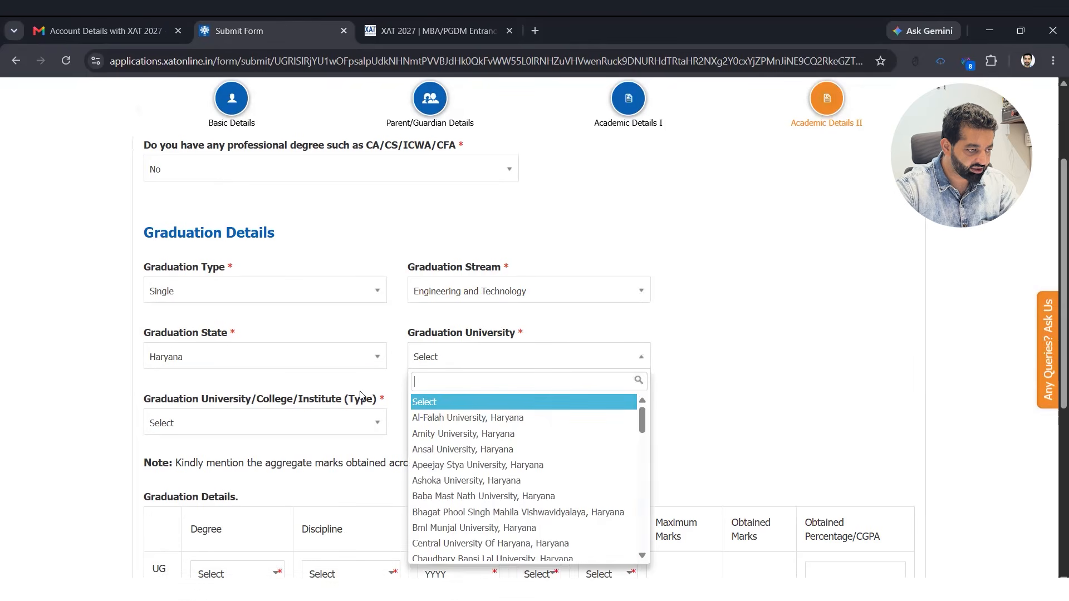
{"action": "key", "text": "Down"}
{"action": "key", "text": "Down"}
{"action": "key", "text": "Down"}
{"action": "key", "text": "Down"}
{"action": "key", "text": "Return"}
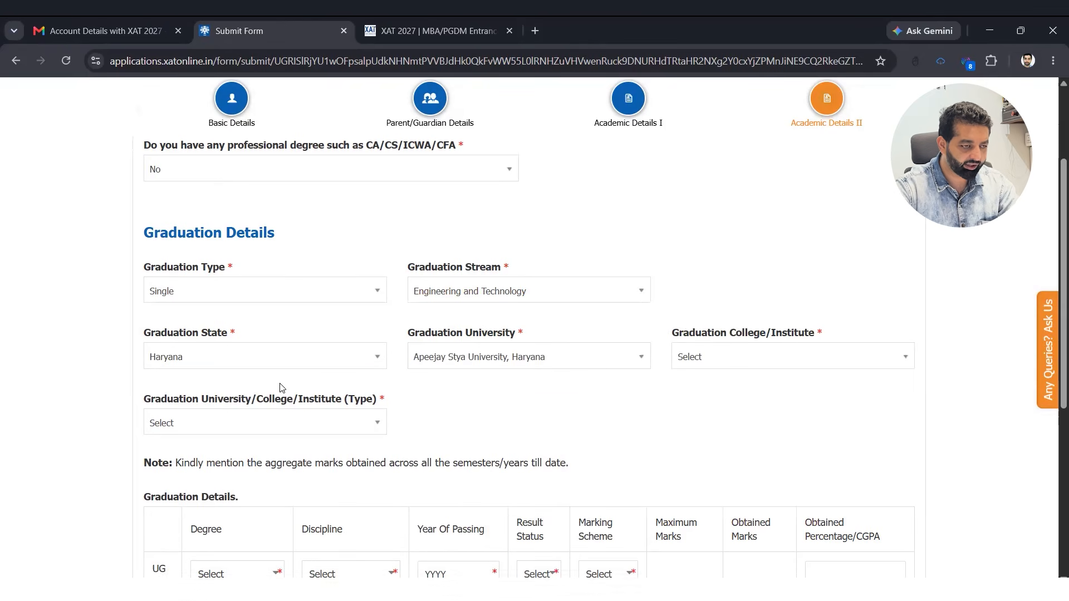
{"action": "key", "text": "Tab"}
{"action": "key", "text": "Return"}
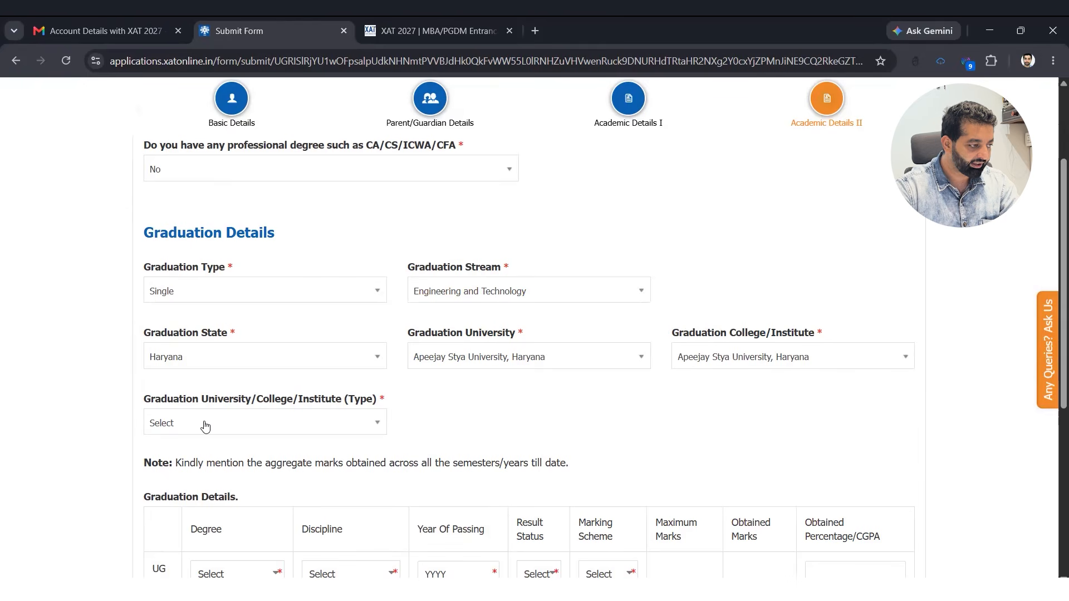
{"action": "key", "text": "Tab"}
{"action": "scroll", "coordinate": [304, 392], "scroll_direction": "down", "scroll_amount": 2}
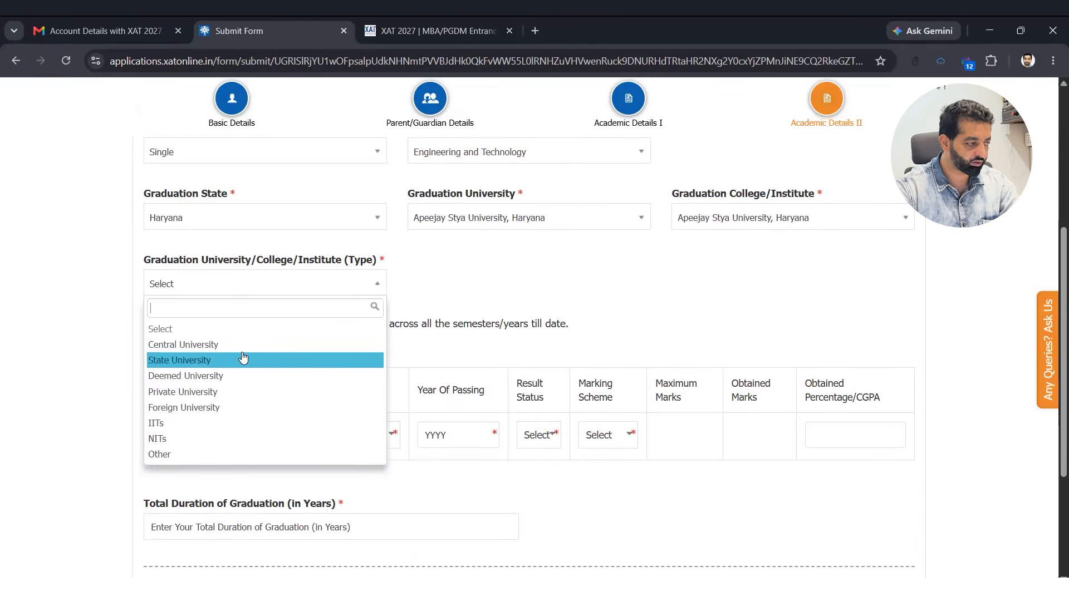
{"action": "left_click", "coordinate": [242, 346]}
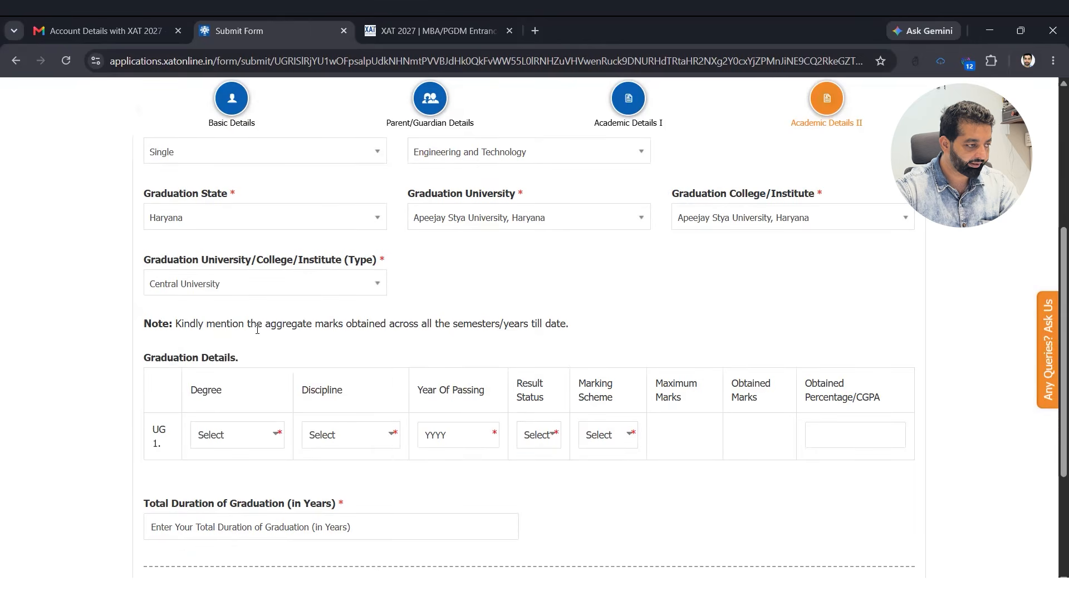
{"action": "scroll", "coordinate": [261, 337], "scroll_direction": "down", "scroll_amount": 1}
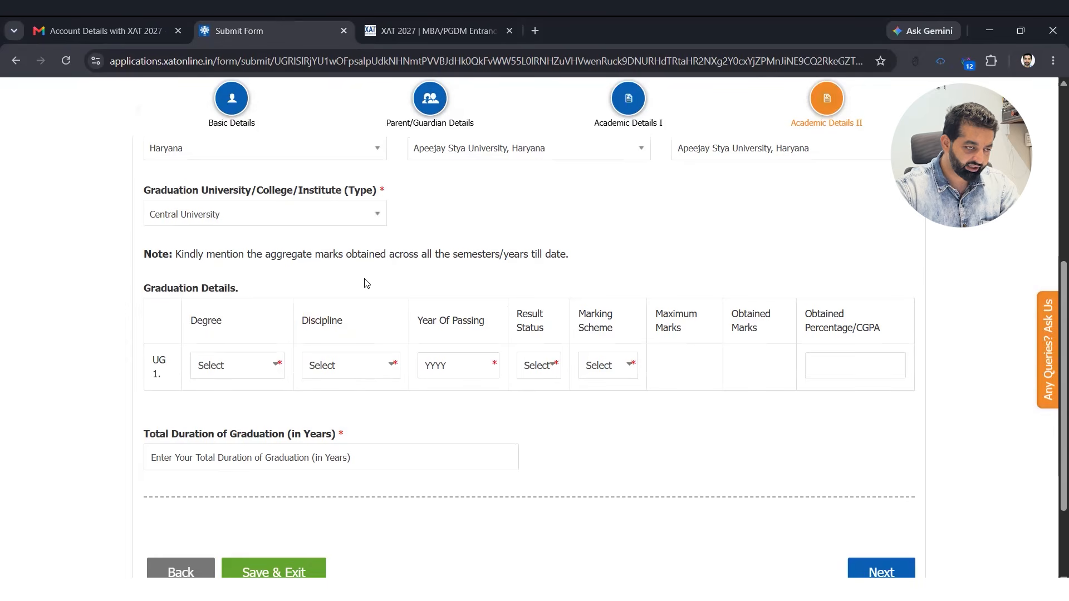
{"action": "left_click_drag", "start_coordinate": [380, 255], "coordinate": [550, 255]}
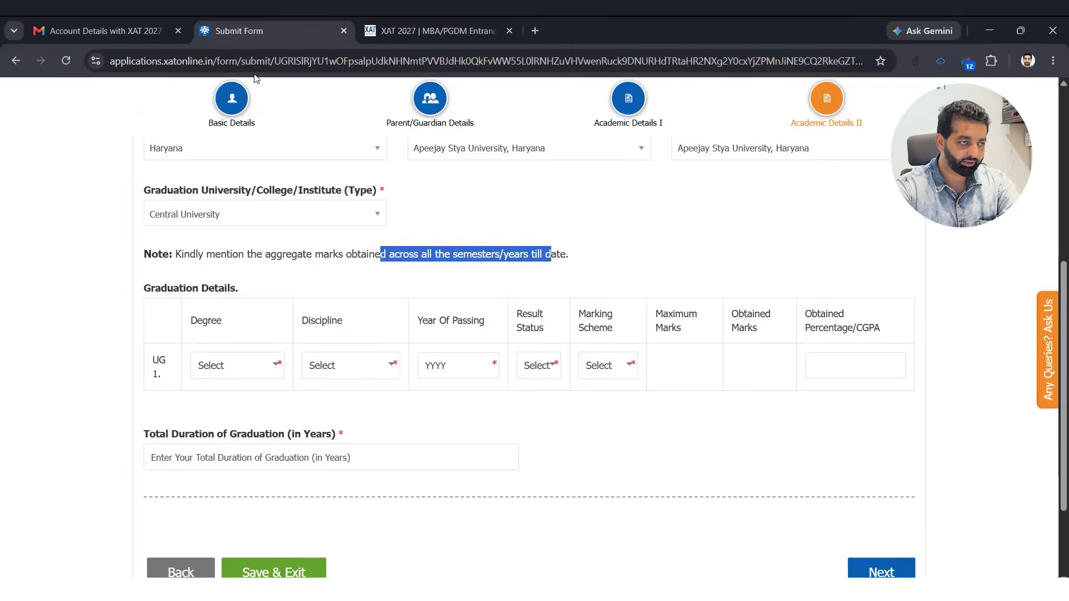
{"action": "left_click", "coordinate": [236, 365]}
- Set the graduation discipline to Computer Science and the passing year to 2019
{"action": "scroll", "coordinate": [219, 272], "scroll_direction": "down", "scroll_amount": 3}
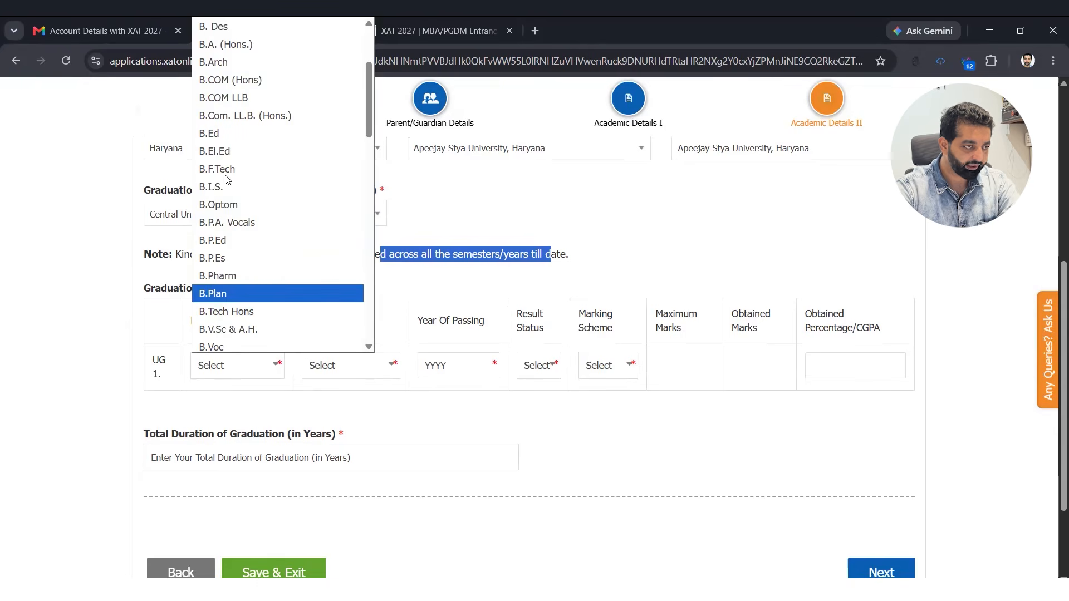
{"action": "scroll", "coordinate": [236, 223], "scroll_direction": "up", "scroll_amount": 3}
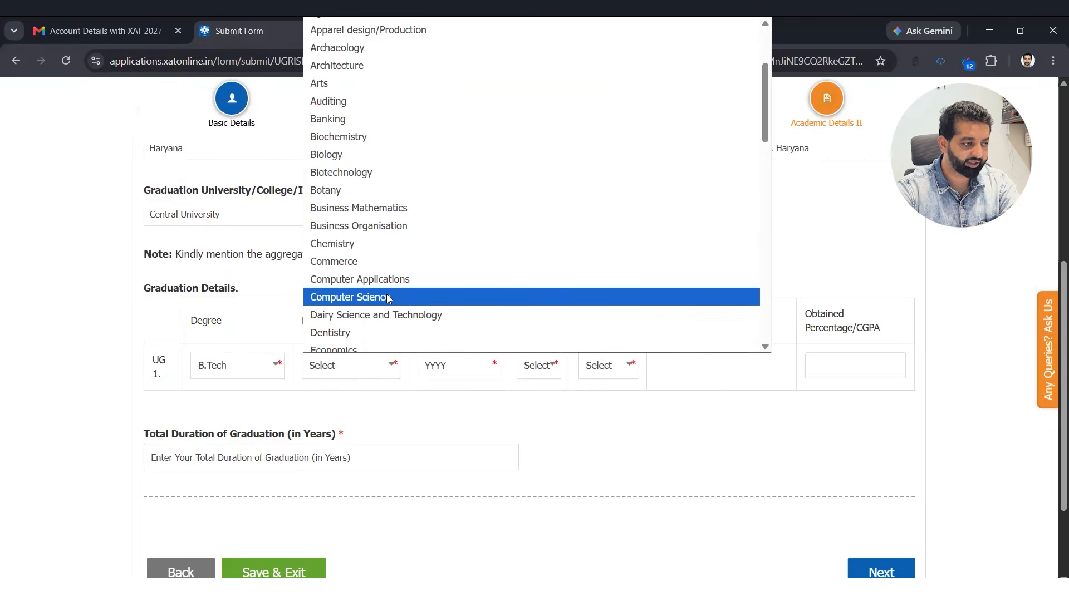
{"action": "left_click", "coordinate": [388, 297]}
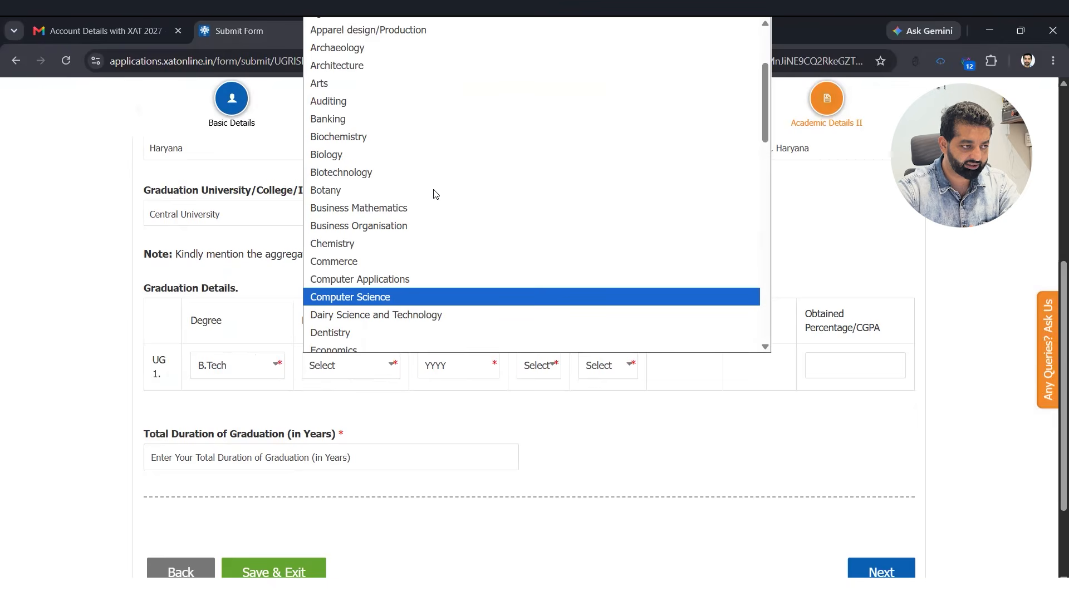
{"action": "left_click", "coordinate": [432, 189]}
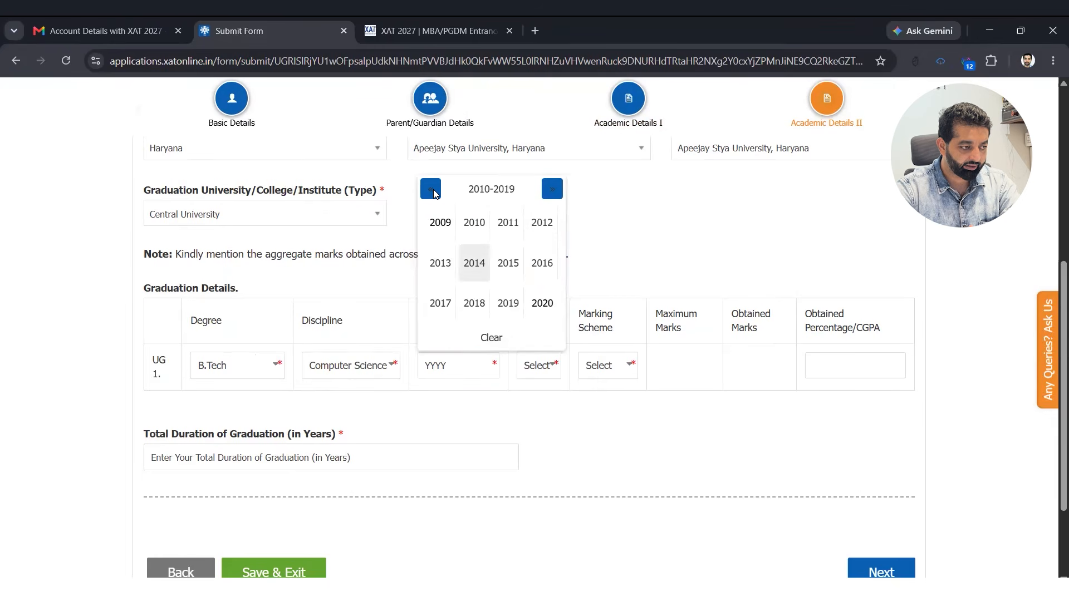
{"action": "key", "text": "Return"}
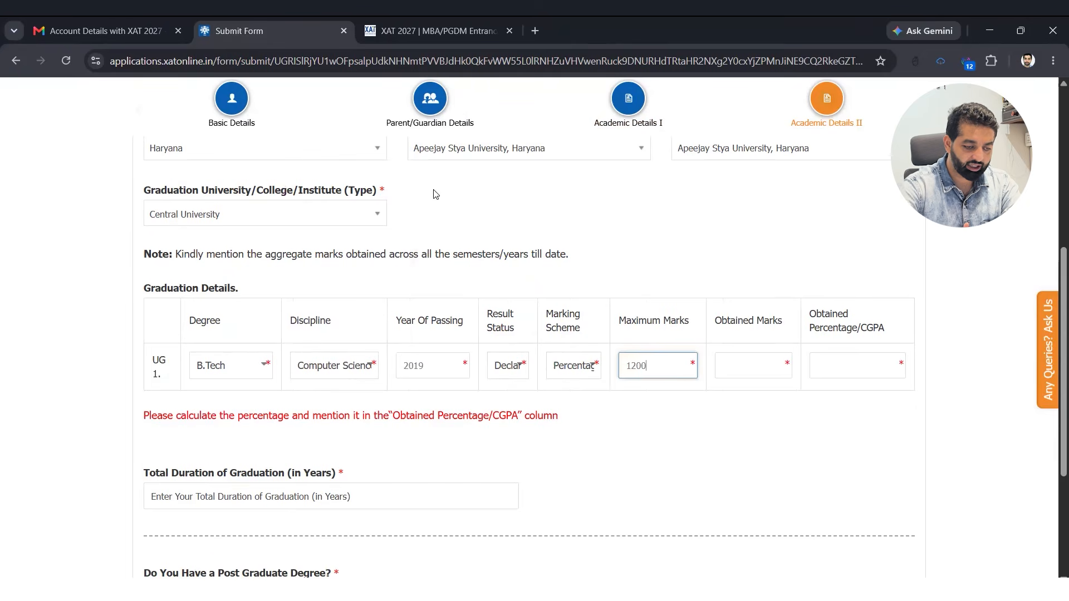
- Enter 800 obtained marks and a 66.66 percentage
{"action": "key", "text": "Tab"}
{"action": "type", "text": "800"}
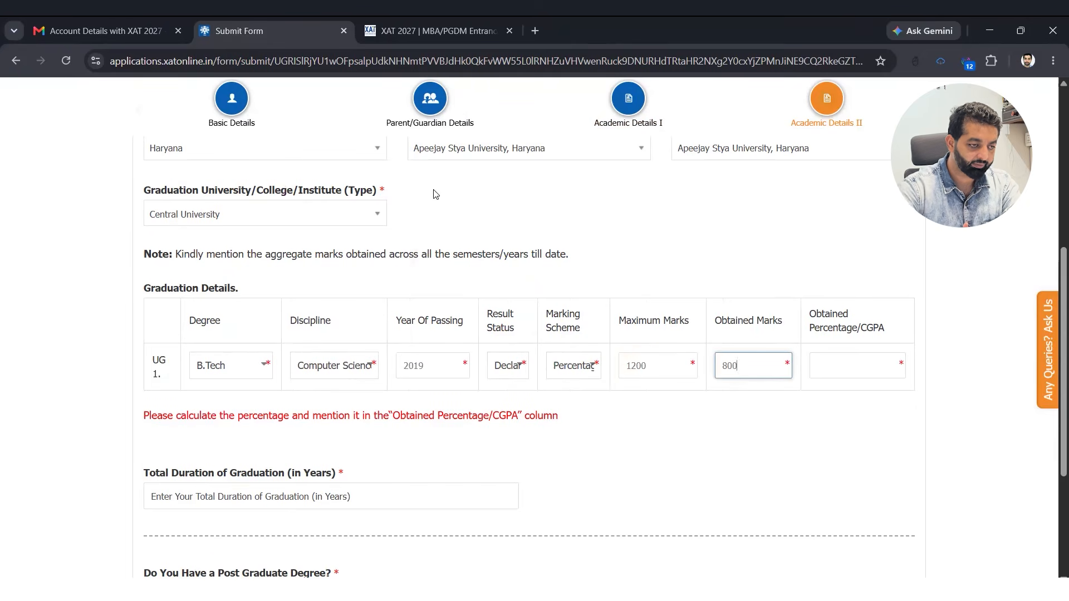
{"action": "key", "text": "Tab"}
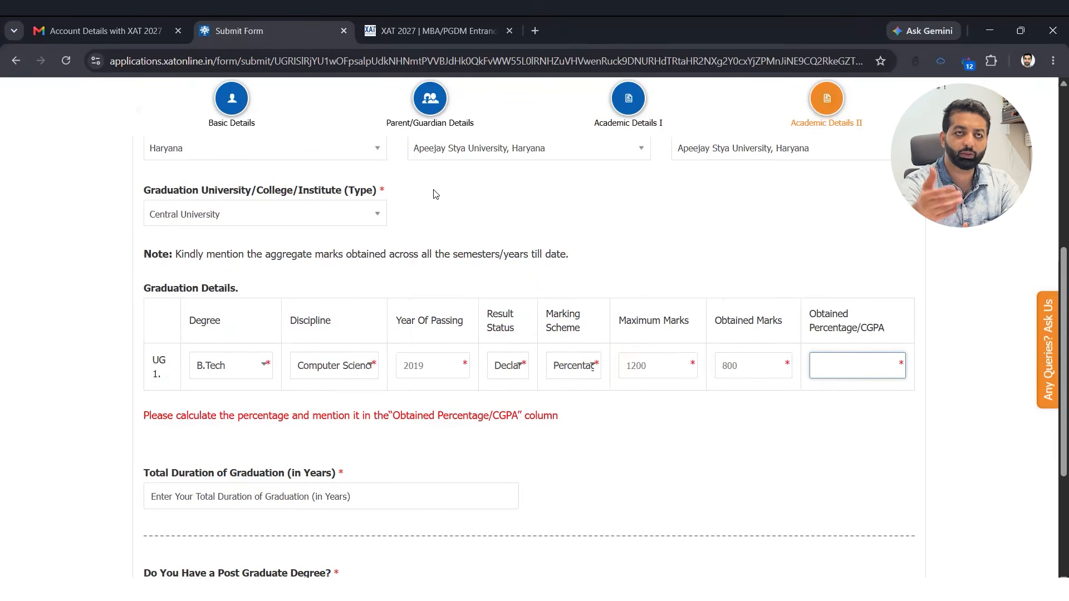
{"action": "type", "text": "66."}
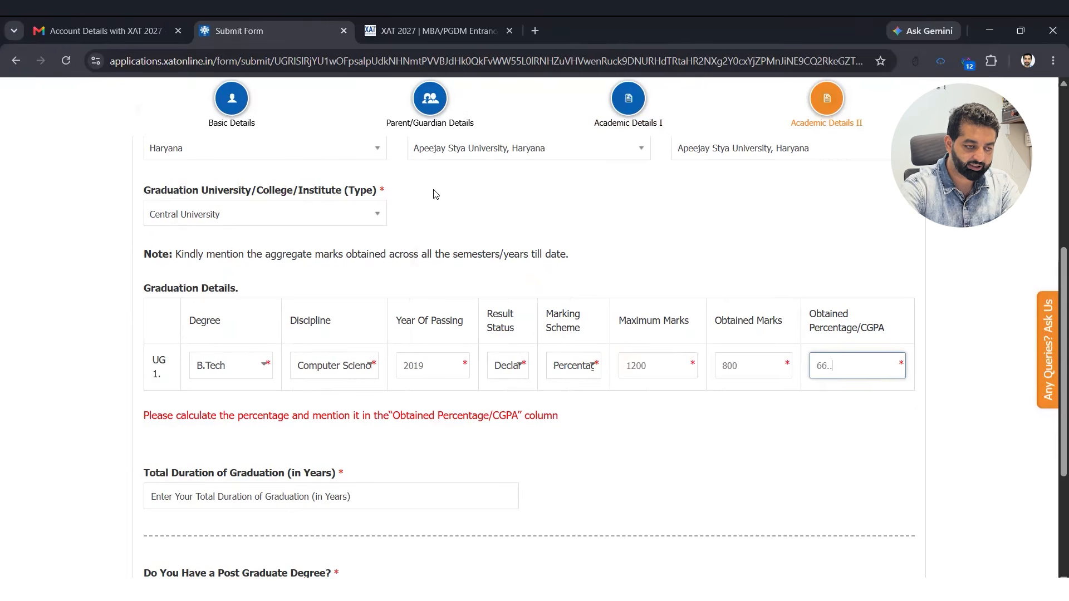
{"action": "key", "text": "BackSpace"}
{"action": "type", "text": "66"}
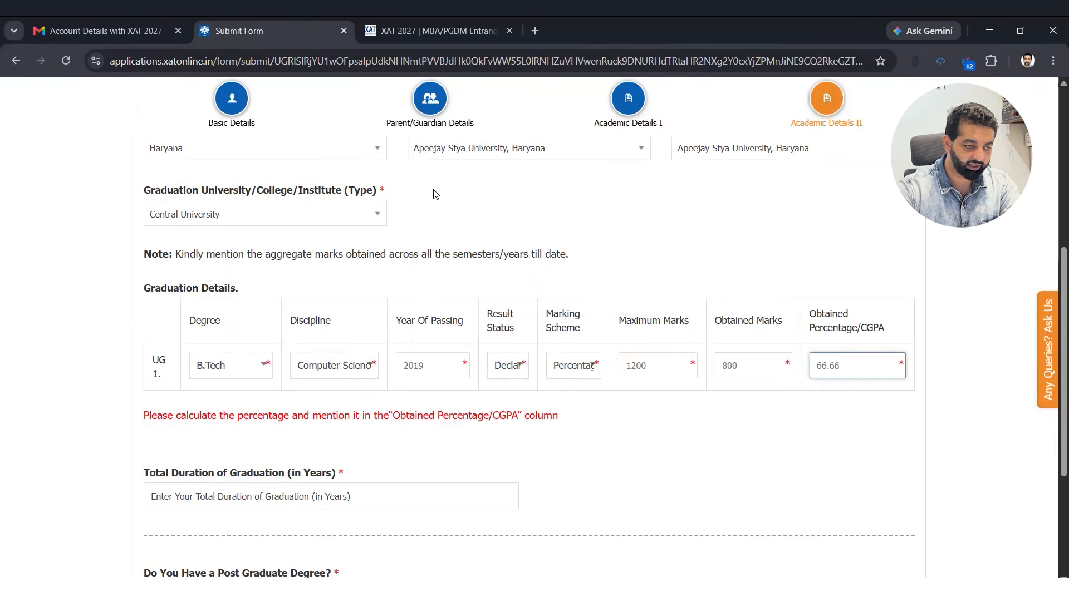
- Enter a 4-year graduation duration and answer No to a post graduate degree
{"action": "scroll", "coordinate": [435, 194], "scroll_direction": "down", "scroll_amount": 2}
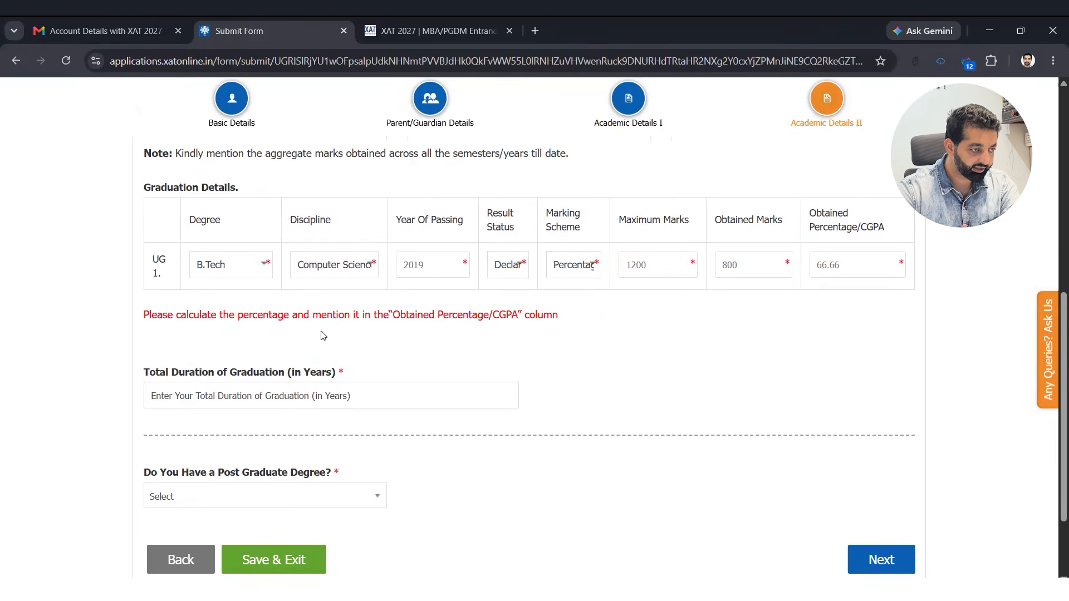
{"action": "scroll", "coordinate": [423, 296], "scroll_direction": "down", "scroll_amount": 1}
{"action": "left_click", "coordinate": [223, 355]}
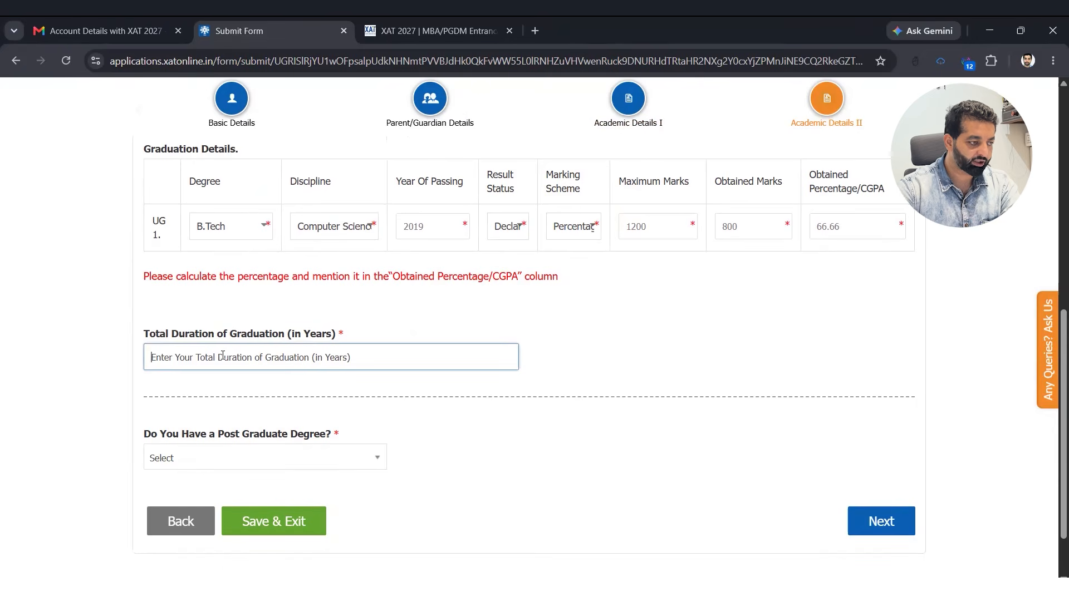
{"action": "type", "text": "4"}
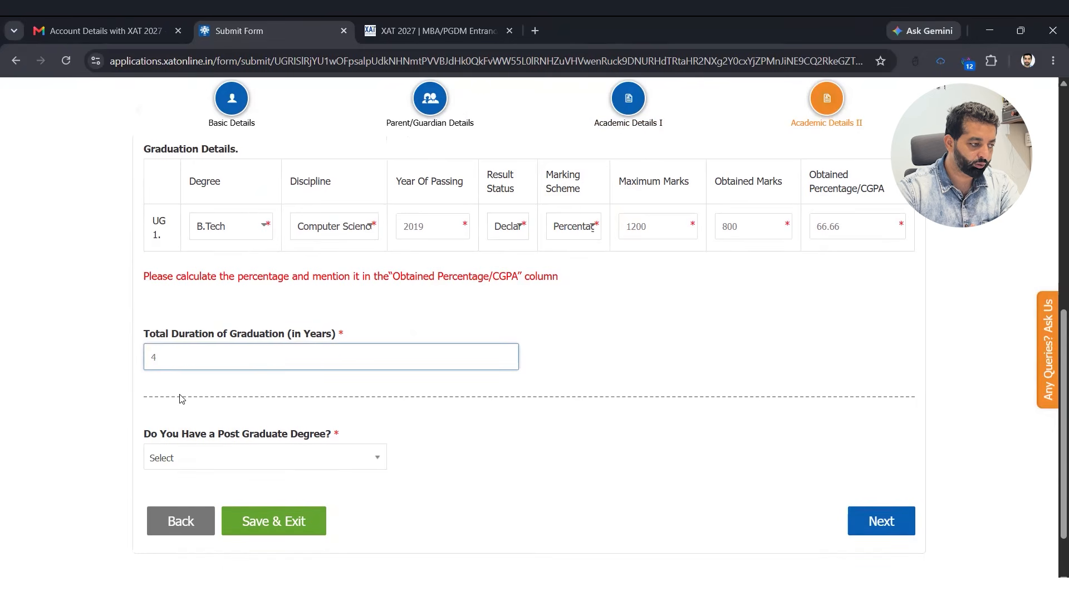
{"action": "scroll", "coordinate": [406, 400], "scroll_direction": "down", "scroll_amount": 1}
{"action": "left_click", "coordinate": [341, 387]}
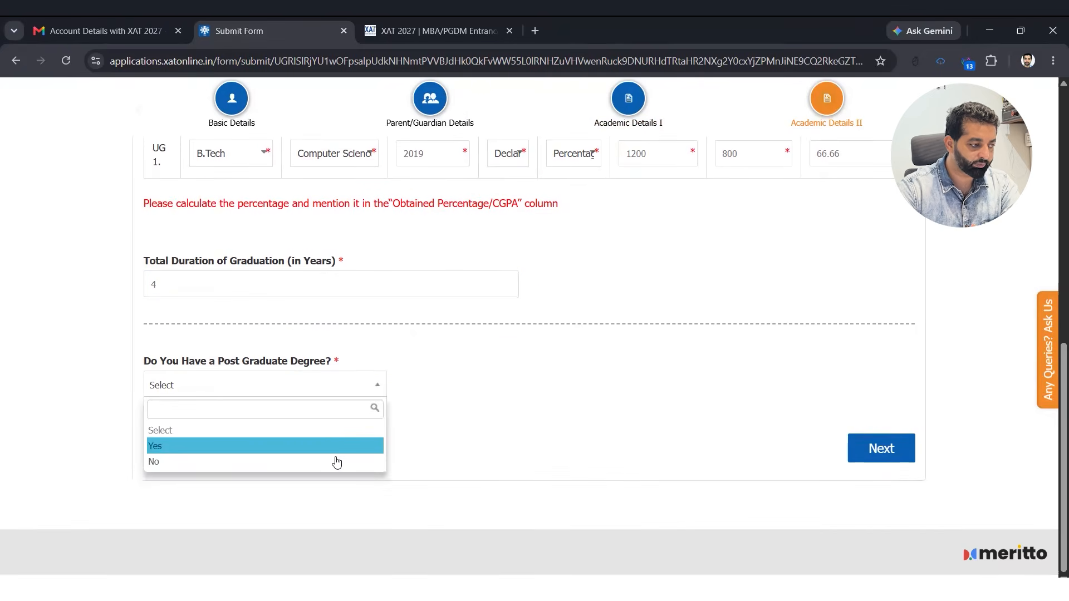
{"action": "left_click", "coordinate": [337, 462]}
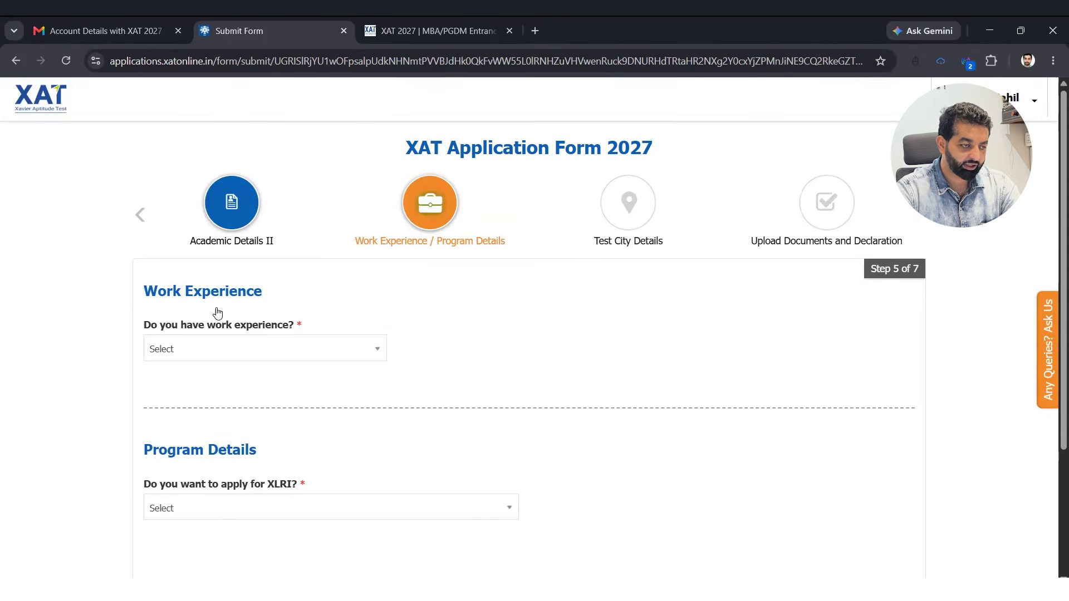
- Answer Yes to having work experience and to being currently employed
{"action": "scroll", "coordinate": [217, 313], "scroll_direction": "down", "scroll_amount": 3}
{"action": "left_click", "coordinate": [212, 182]}
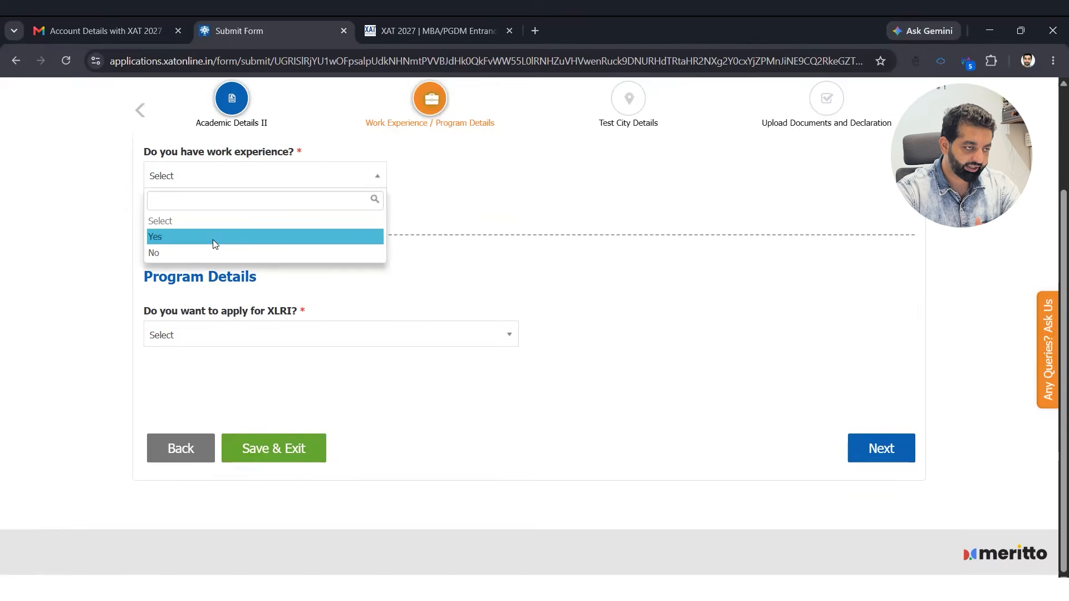
{"action": "left_click", "coordinate": [214, 238]}
{"action": "key", "text": "Tab"}
{"action": "key", "text": "Down"}
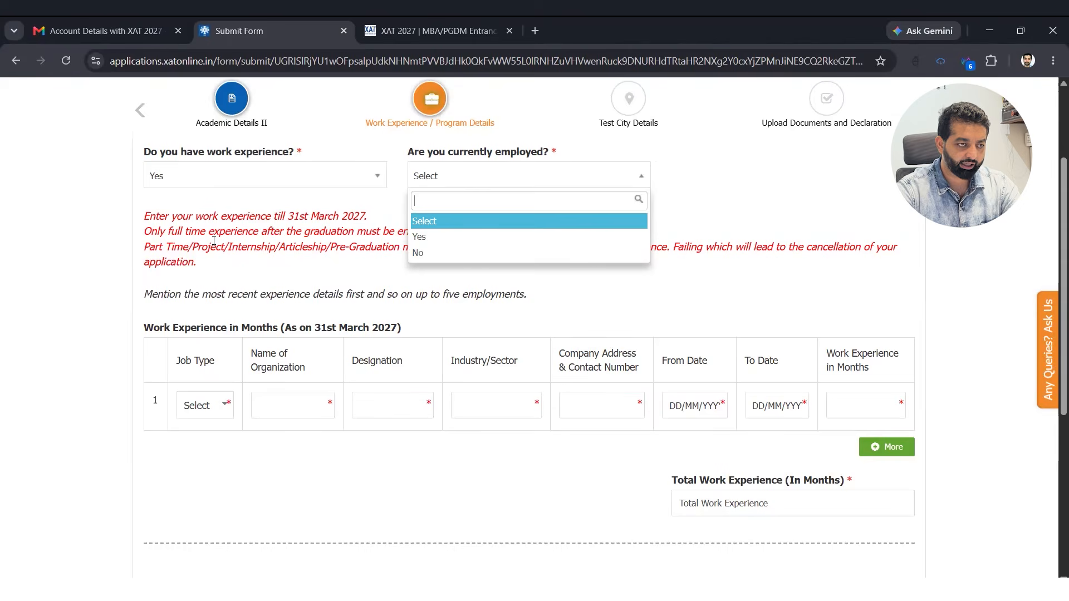
{"action": "key", "text": "Down"}
{"action": "key", "text": "Return"}
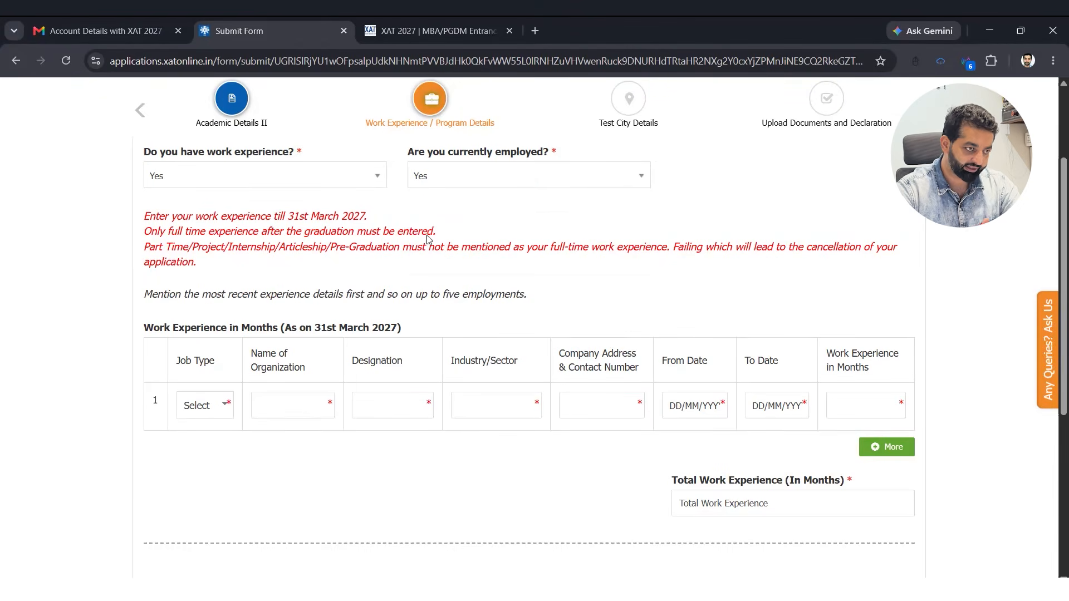
{"action": "left_click_drag", "start_coordinate": [291, 217], "coordinate": [374, 226]}
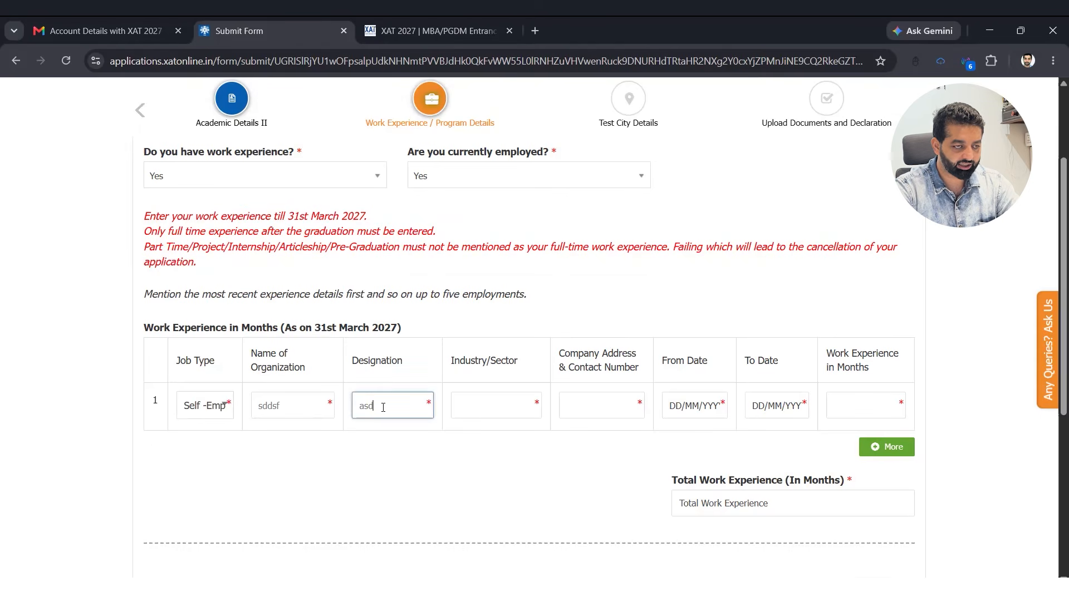
- Fill the job row with placeholder industry and address, dated 24/06/2020 to 31/03/2027
{"action": "key", "text": "Tab"}
{"action": "type", "text": "dsads"}
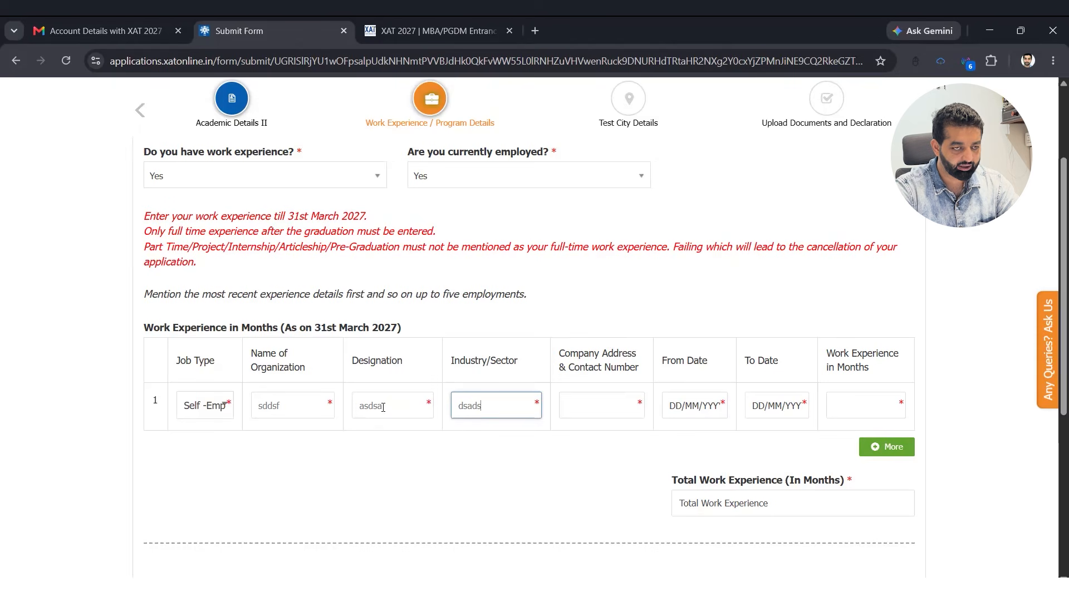
{"action": "key", "text": "Tab"}
{"action": "type", "text": "sdasdsa"}
{"action": "key", "text": "Tab"}
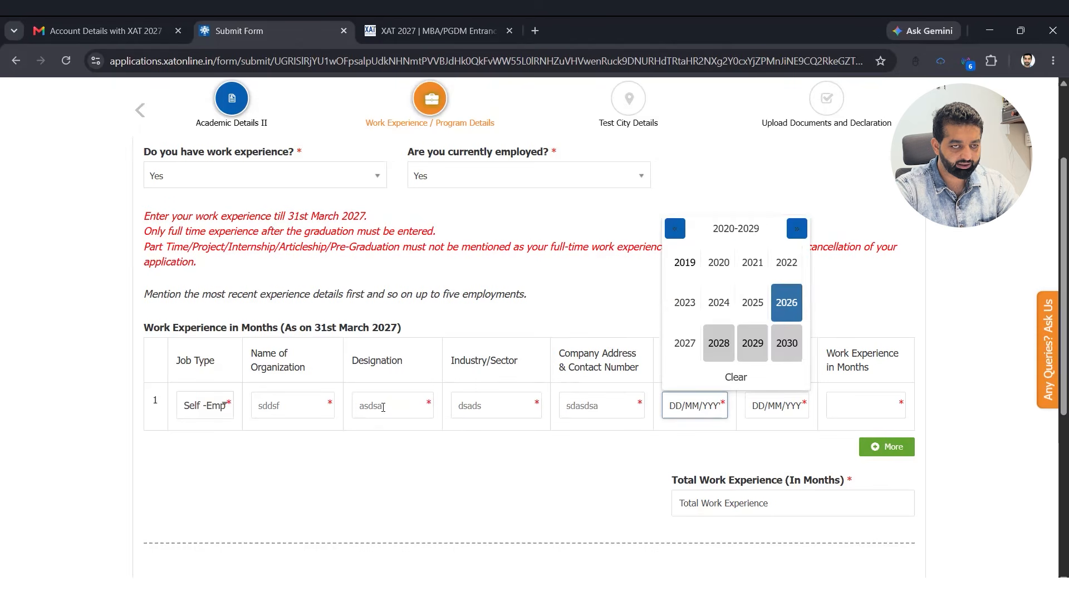
{"action": "key", "text": "Return"}
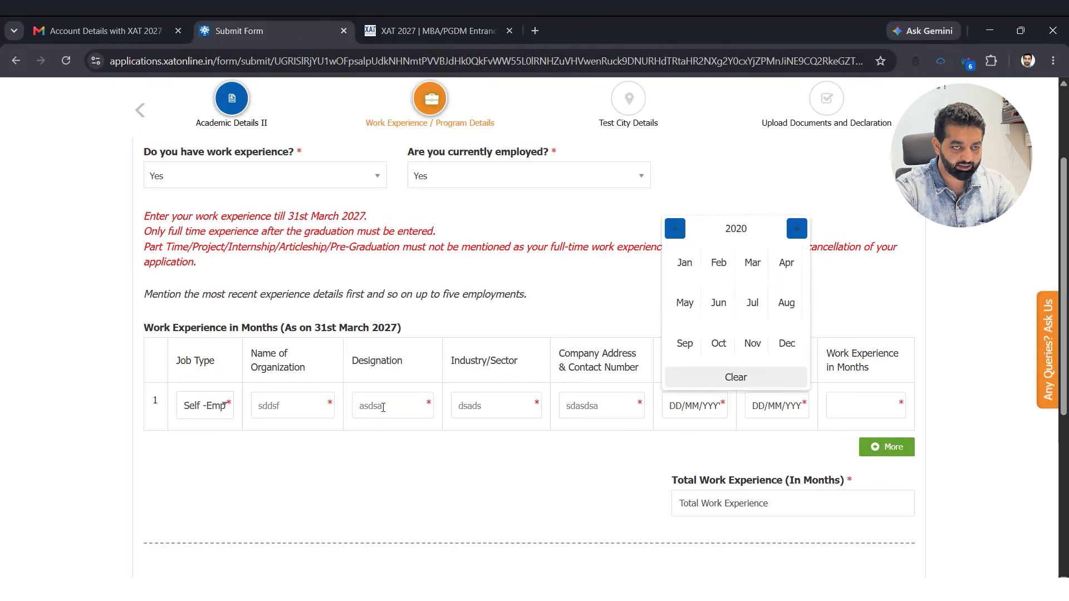
{"action": "key", "text": "Return"}
{"action": "key", "text": "Return"}
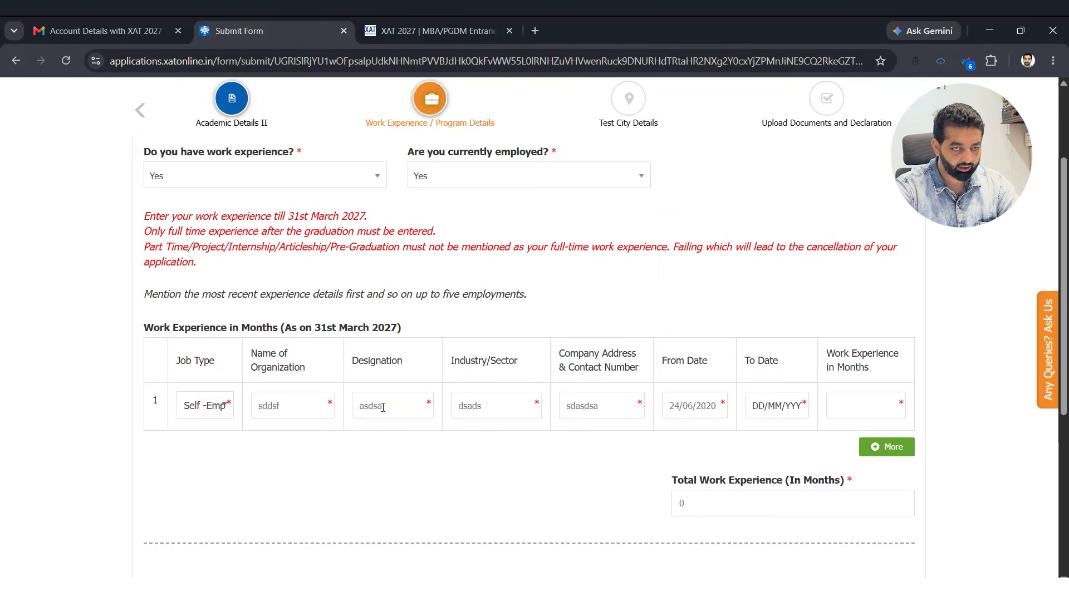
{"action": "key", "text": "Tab"}
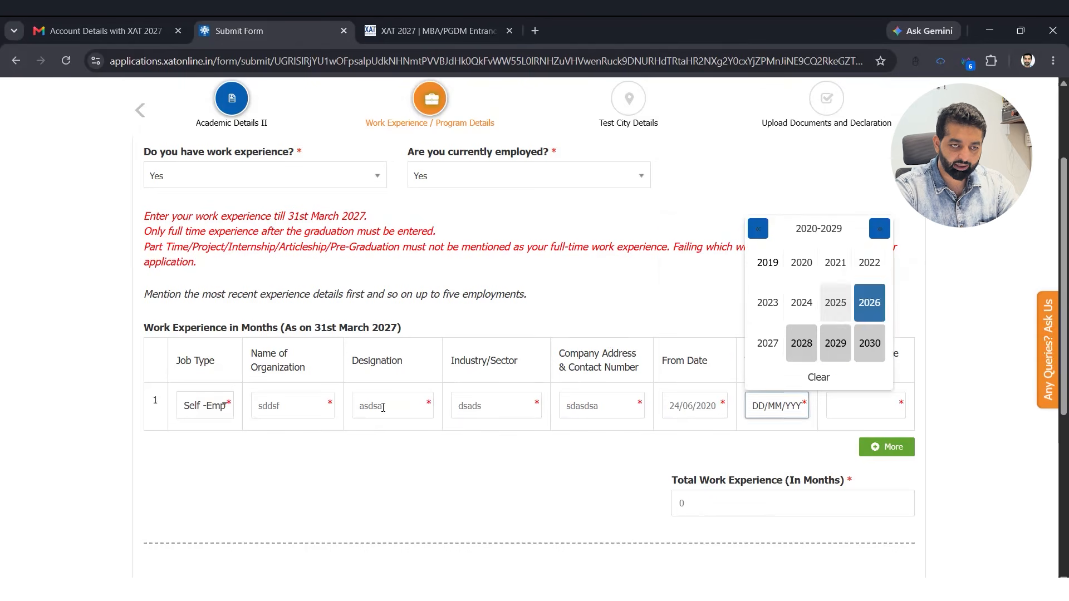
{"action": "key", "text": "Right"}
{"action": "key", "text": "Return"}
{"action": "key", "text": "Left"}
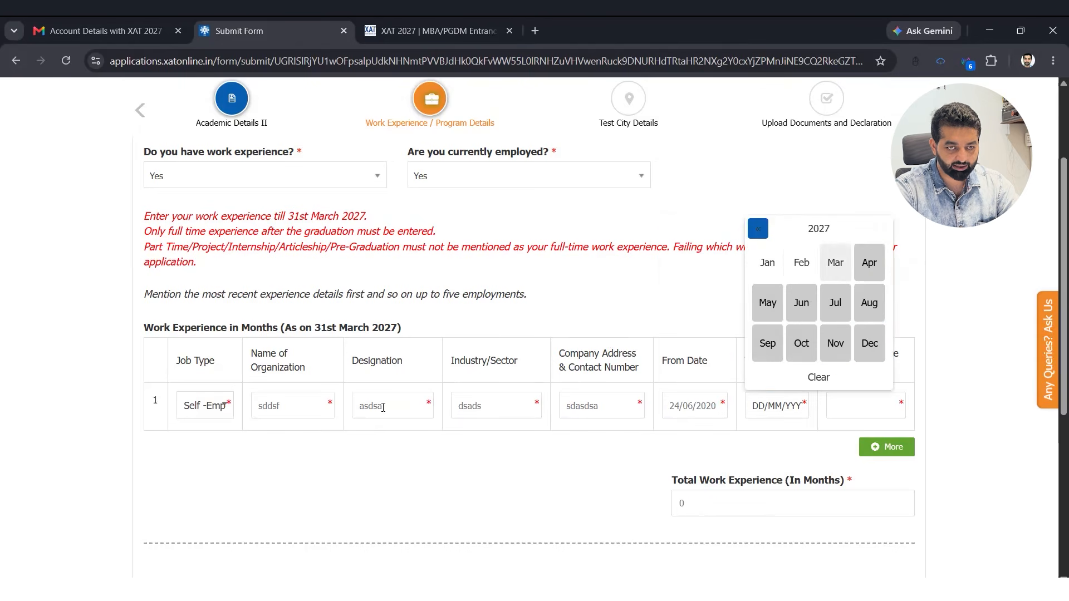
{"action": "key", "text": "Return"}
{"action": "key", "text": "Return"}
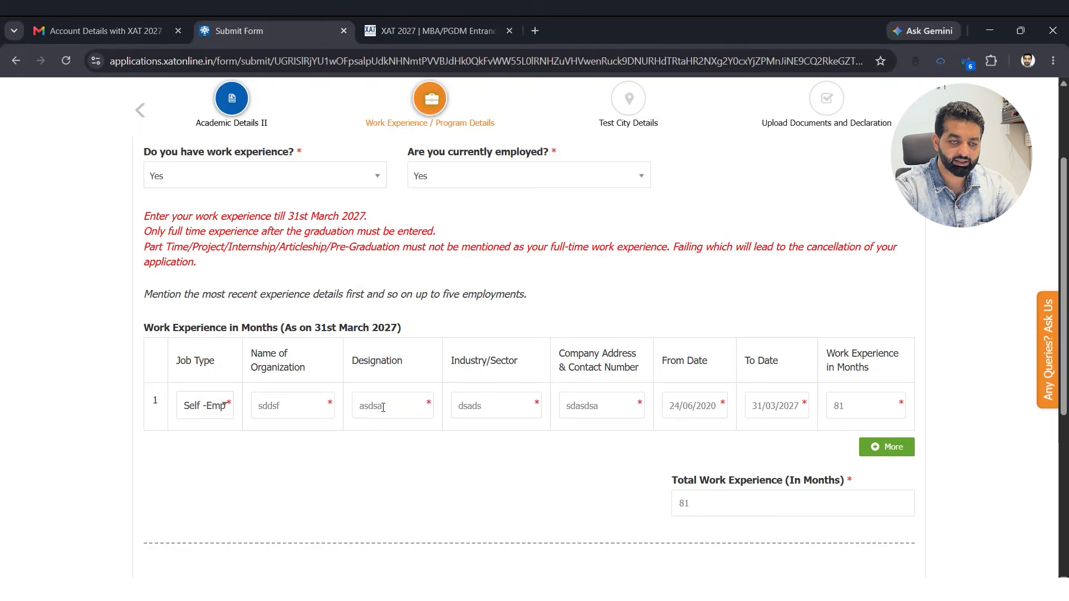
{"action": "scroll", "coordinate": [383, 408], "scroll_direction": "down", "scroll_amount": 3}
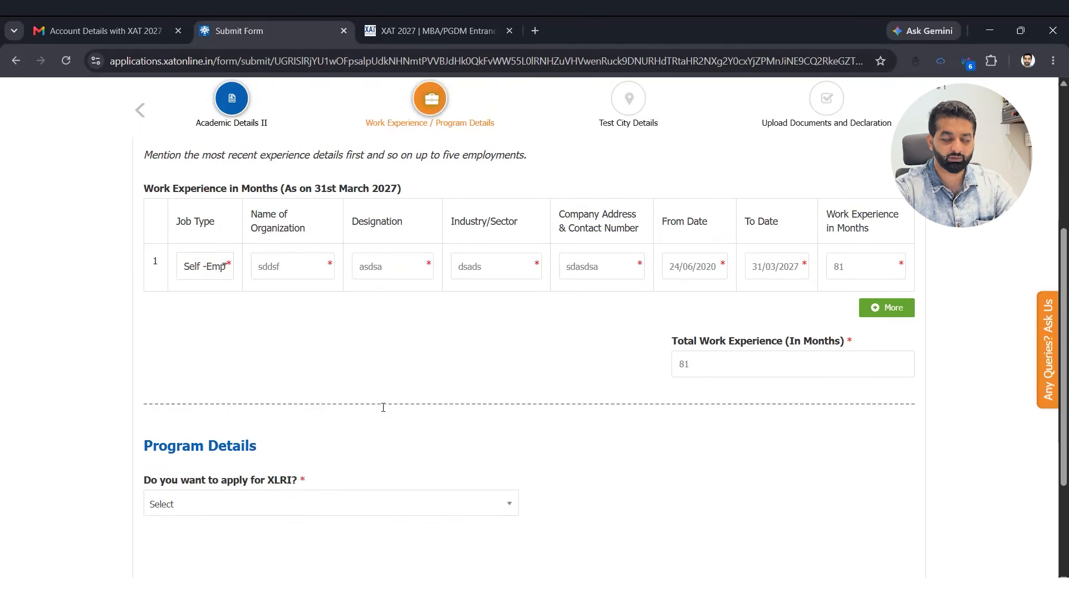
- Answer Yes to applying for XLRI and view its programme list
{"action": "scroll", "coordinate": [312, 392], "scroll_direction": "down", "scroll_amount": 3}
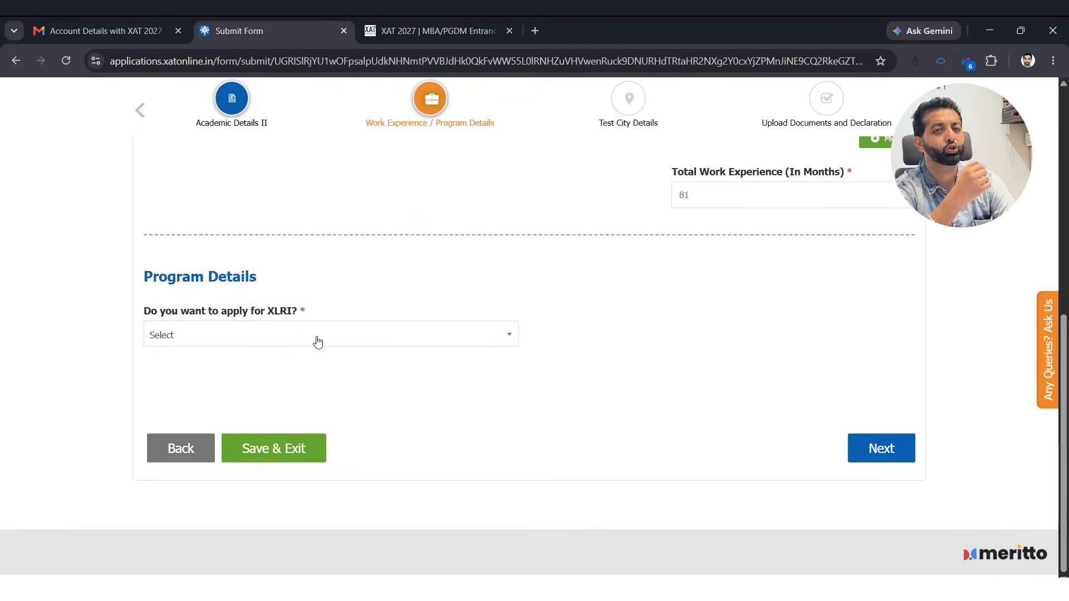
{"action": "left_click", "coordinate": [317, 339]}
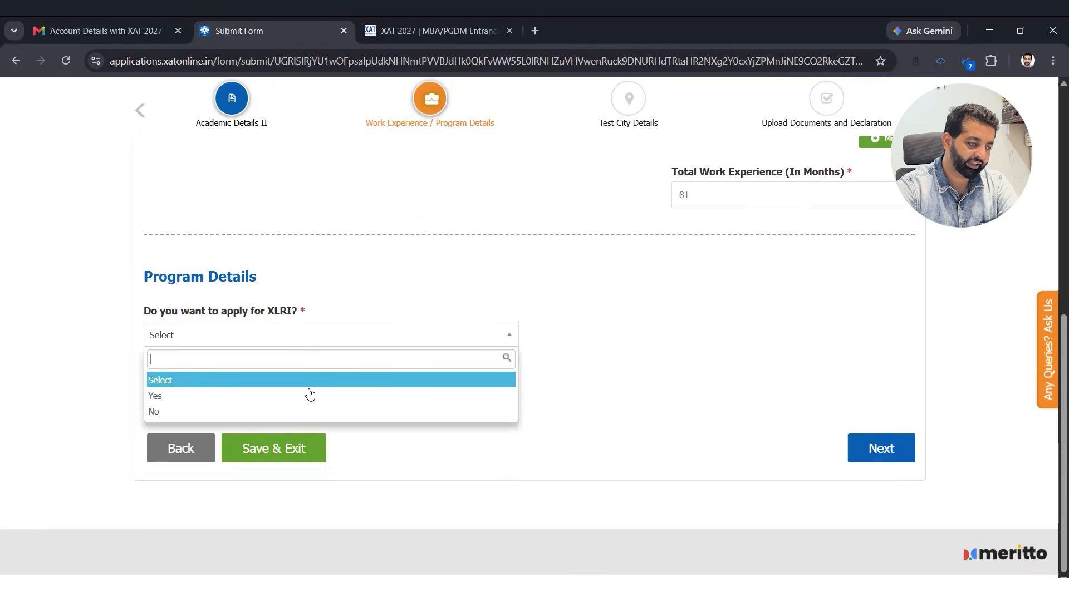
{"action": "left_click", "coordinate": [310, 395]}
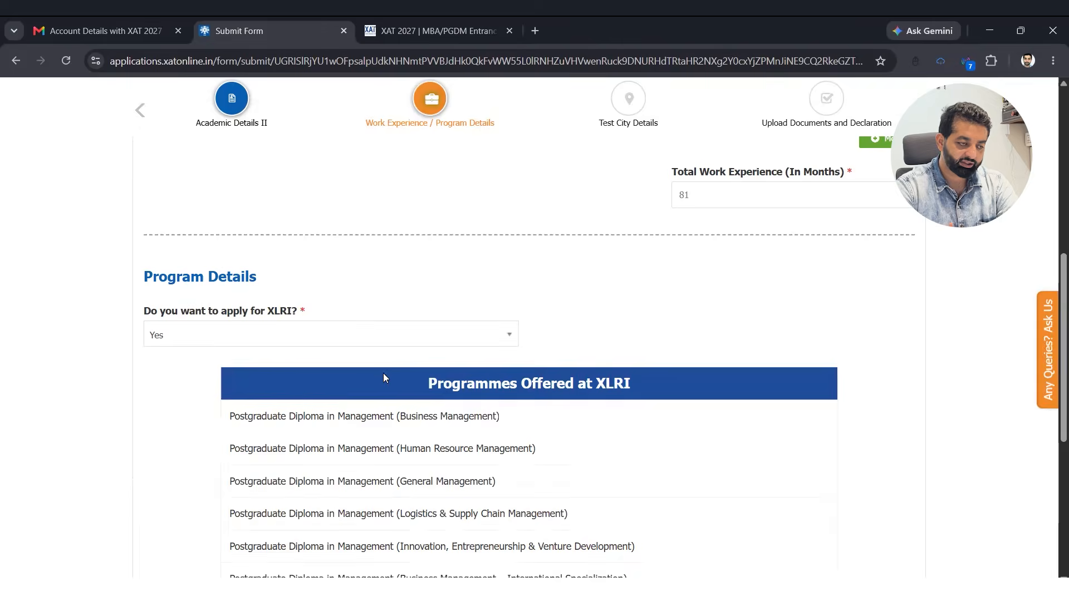
{"action": "scroll", "coordinate": [384, 362], "scroll_direction": "down", "scroll_amount": 1}
{"action": "scroll", "coordinate": [418, 348], "scroll_direction": "down", "scroll_amount": 3}
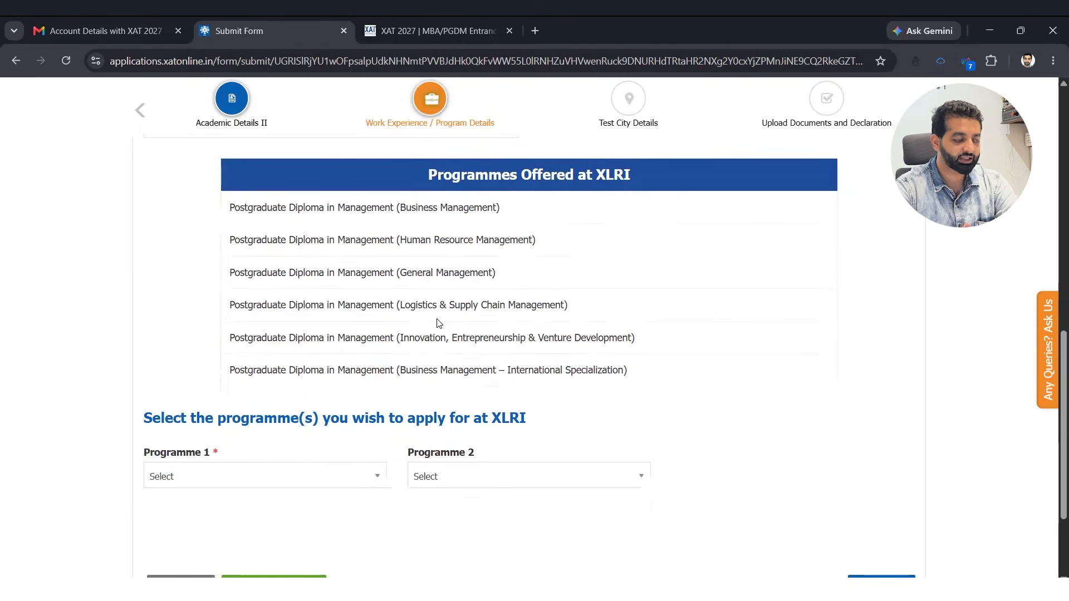
- Rank programmes: Business Management first, Human Resource Management second, General Management third
{"action": "scroll", "coordinate": [353, 336], "scroll_direction": "down", "scroll_amount": 3}
{"action": "left_click", "coordinate": [353, 335]}
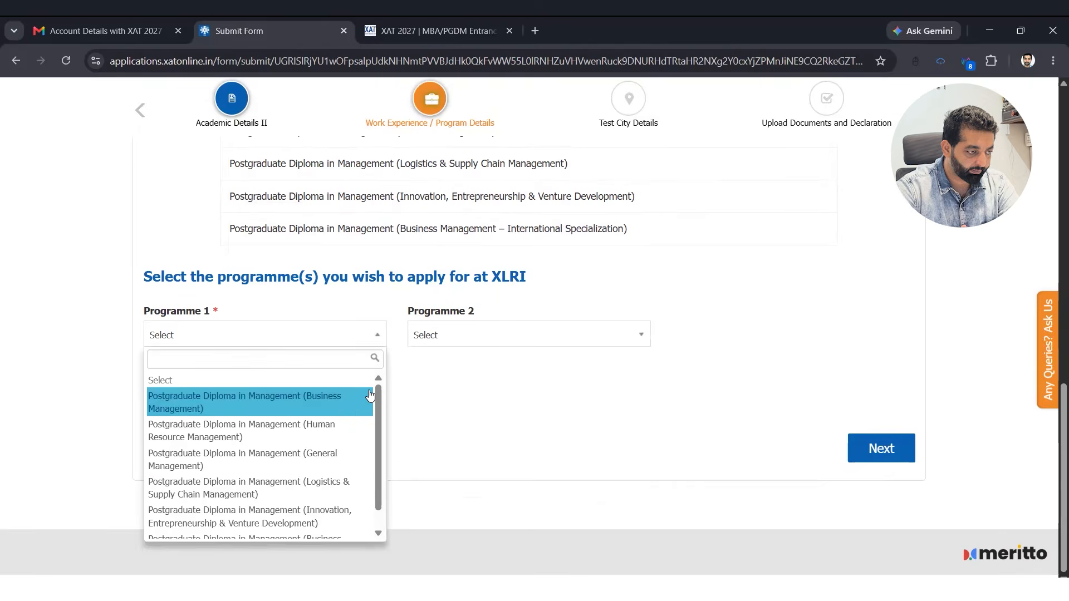
{"action": "left_click", "coordinate": [371, 395]}
{"action": "key", "text": "Down"}
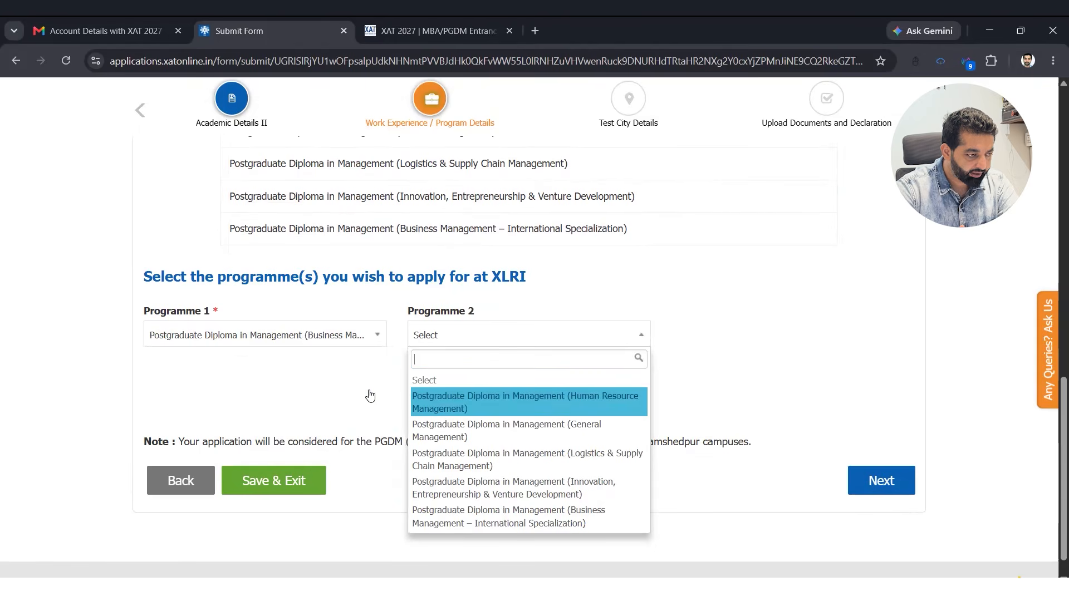
{"action": "key", "text": "Return"}
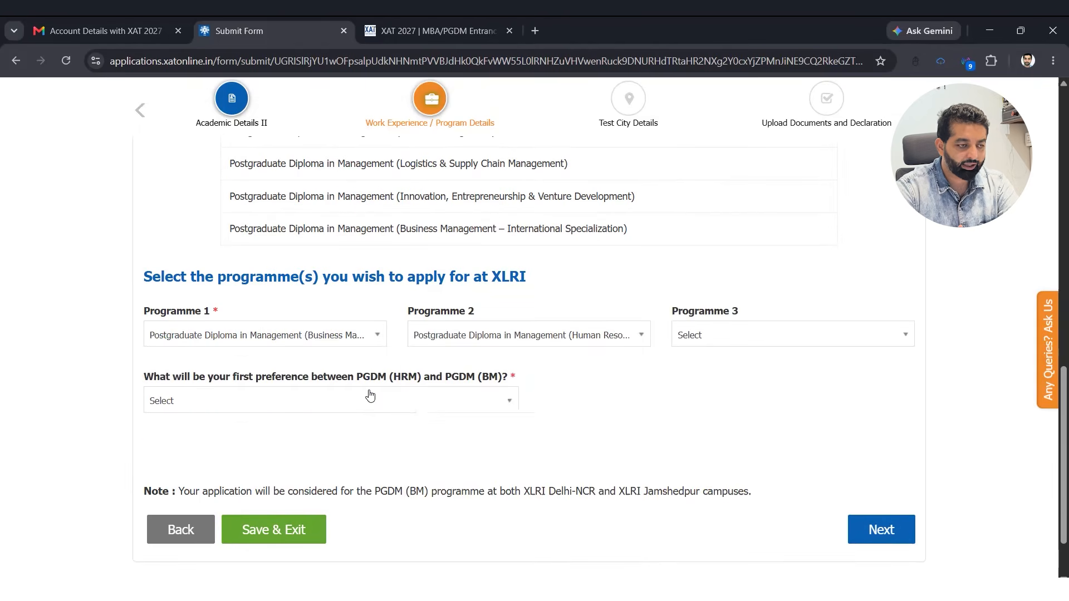
{"action": "key", "text": "Down"}
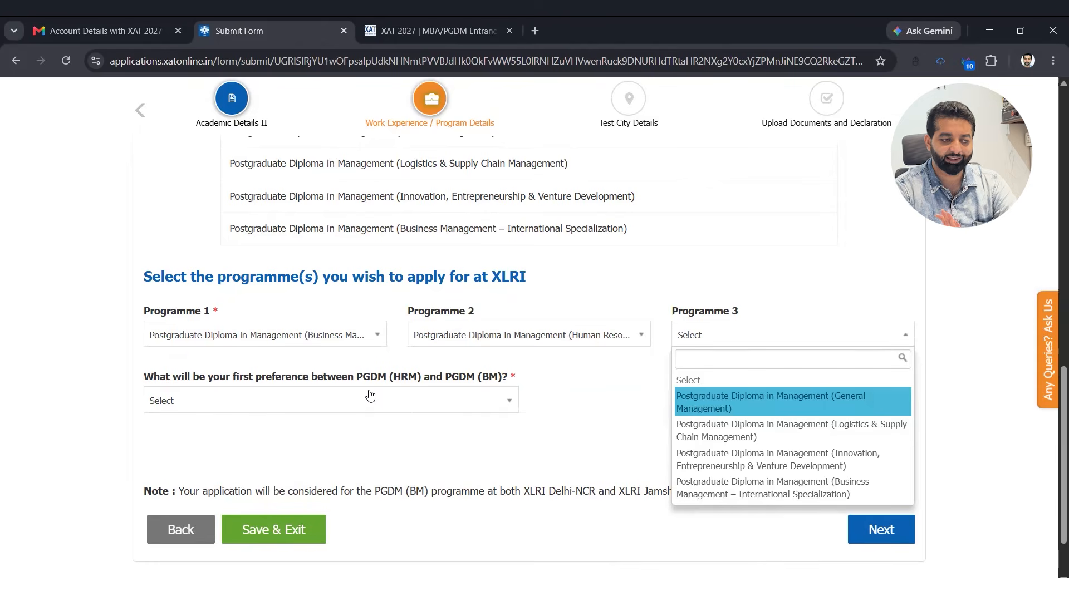
{"action": "key", "text": "Return"}
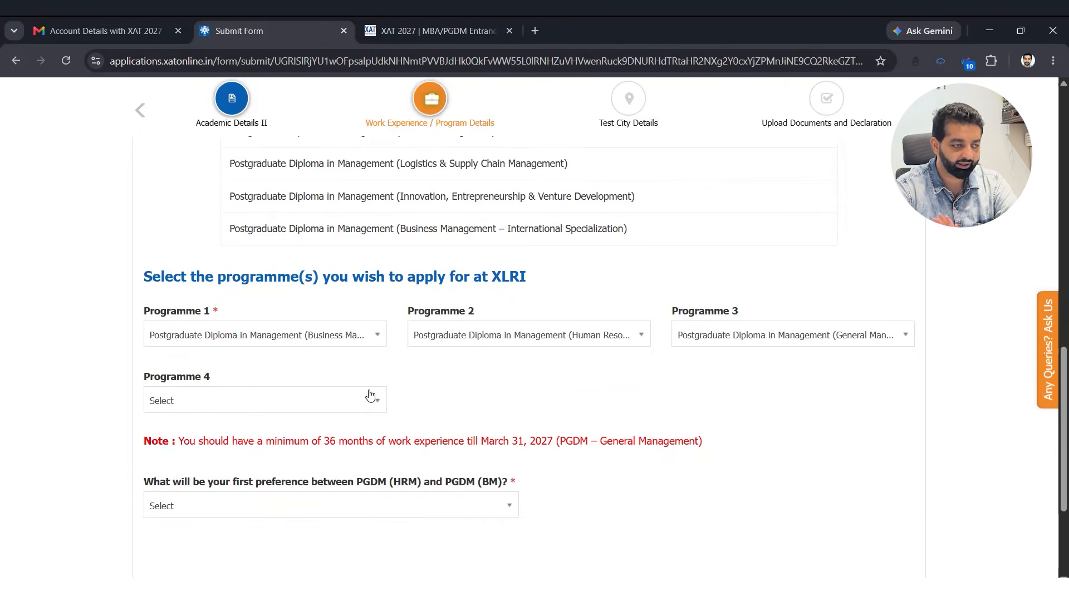
- Choose PGDM (Business Management) as first preference over PGDM (HRM)
{"action": "scroll", "coordinate": [263, 336], "scroll_direction": "down", "scroll_amount": 3}
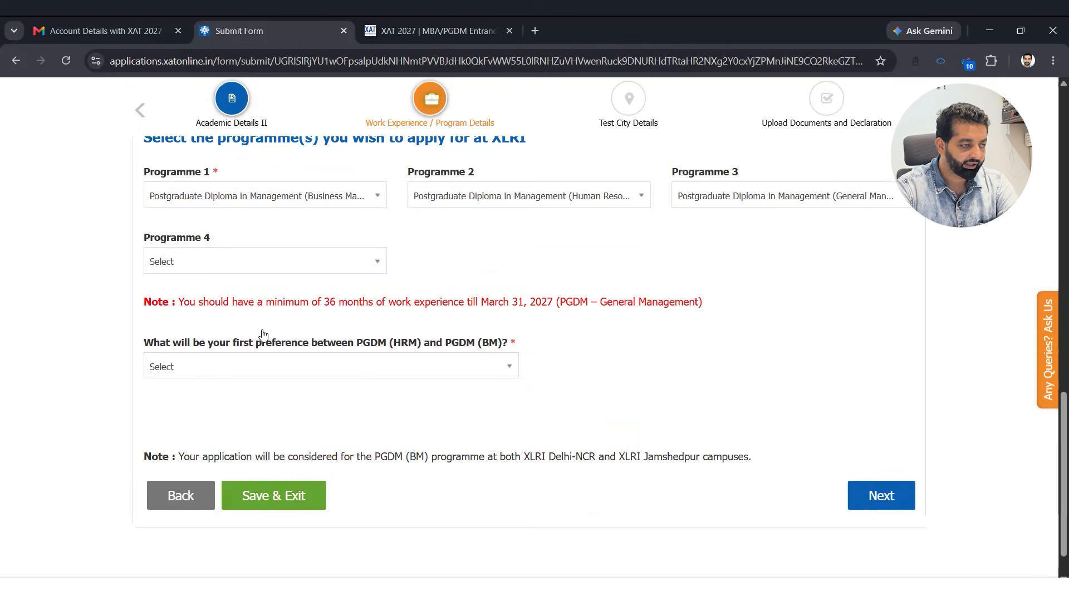
{"action": "scroll", "coordinate": [414, 331], "scroll_direction": "up", "scroll_amount": 4}
{"action": "scroll", "coordinate": [414, 331], "scroll_direction": "up", "scroll_amount": 3}
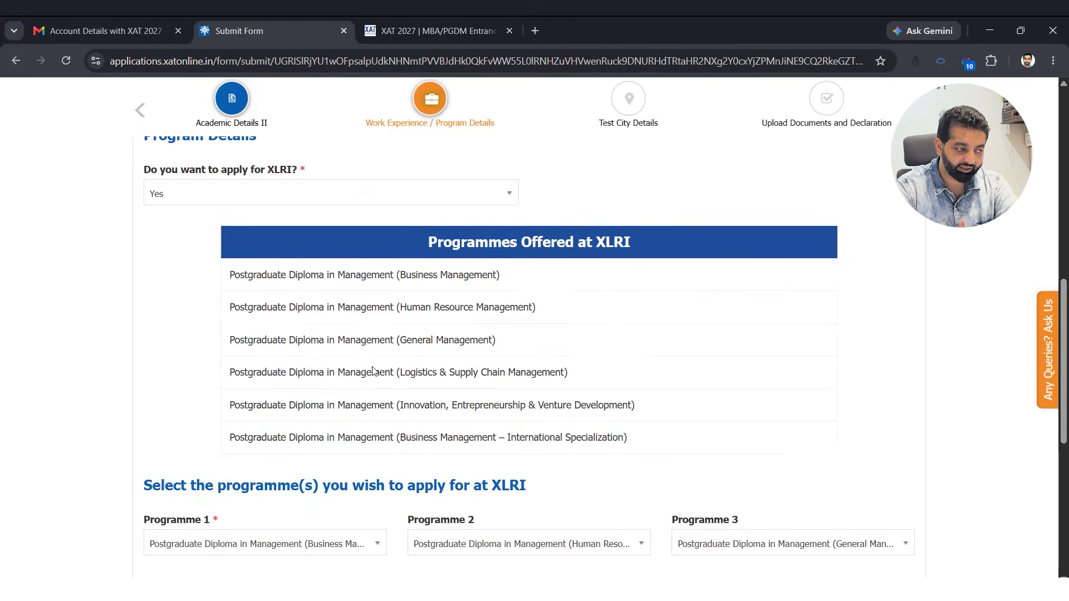
{"action": "left_click_drag", "start_coordinate": [393, 443], "coordinate": [593, 440]}
{"action": "scroll", "coordinate": [430, 421], "scroll_direction": "down", "scroll_amount": 5}
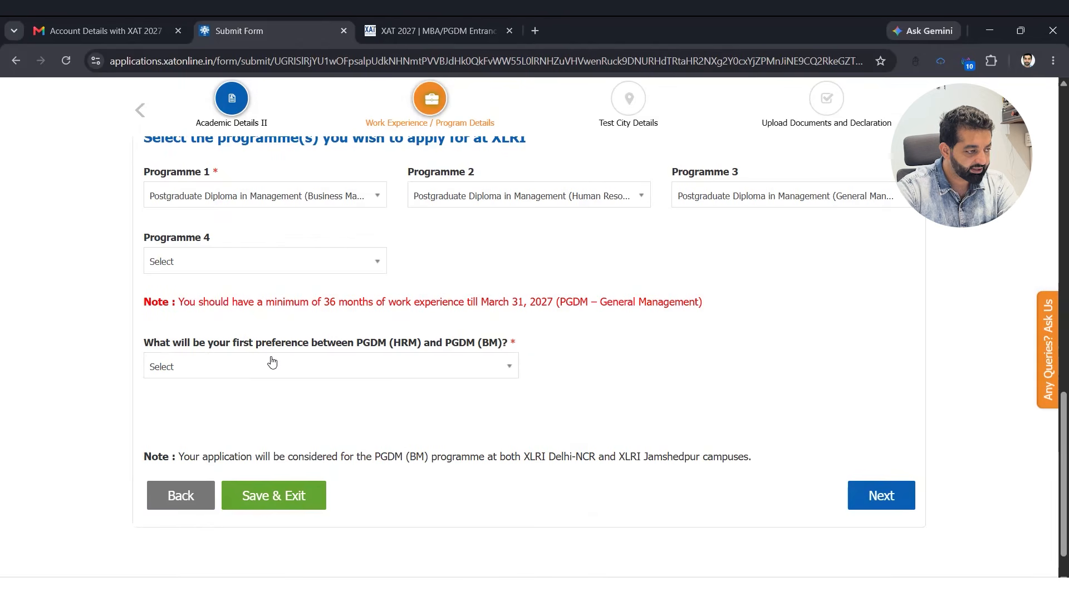
{"action": "left_click", "coordinate": [292, 373]}
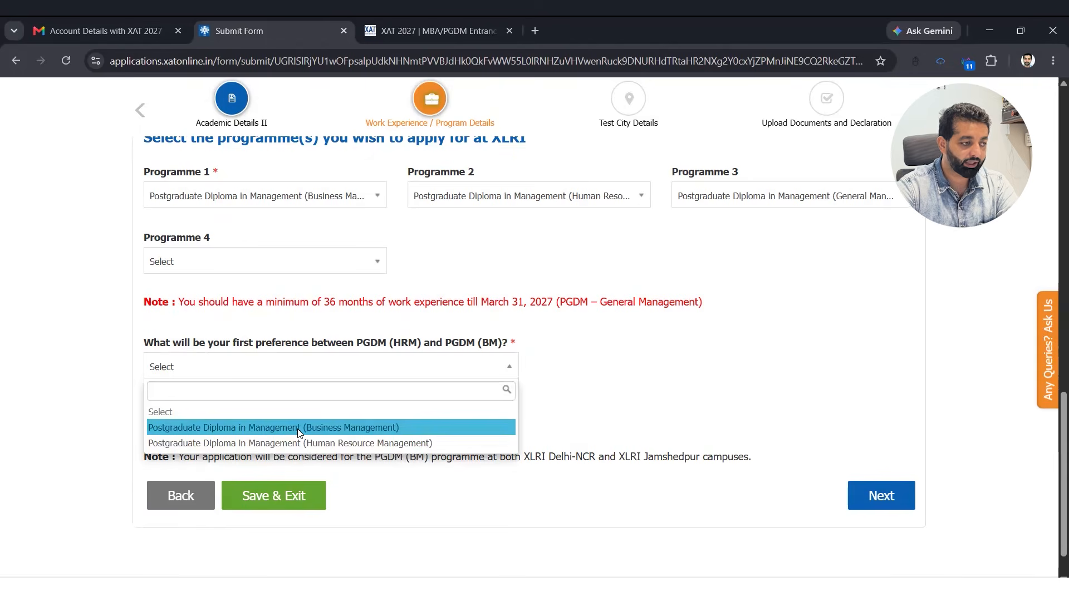
{"action": "left_click", "coordinate": [297, 429]}
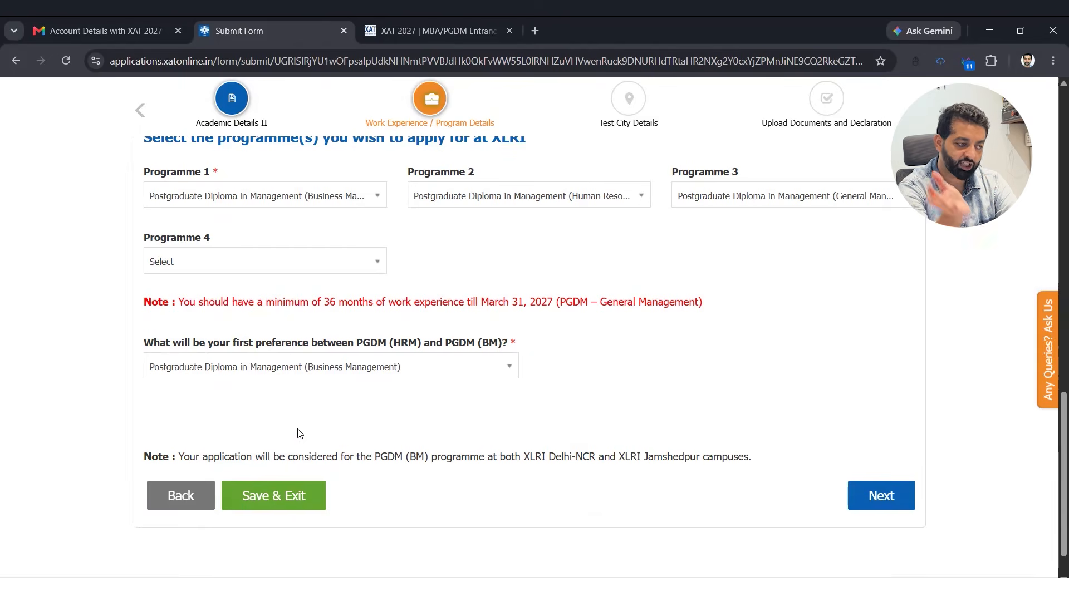
{"action": "scroll", "coordinate": [334, 440], "scroll_direction": "down", "scroll_amount": 1}
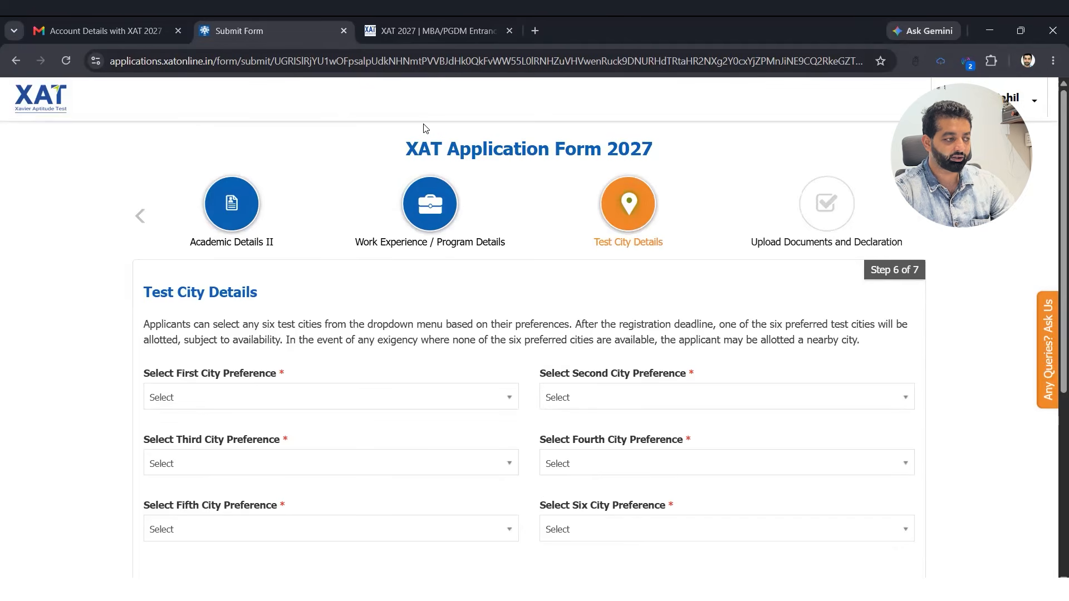
- Choose test cities Chandigarh/Mohali, Ambala, Amritsar, ALIGARH, Bathinda and Chennai in preference order
{"action": "scroll", "coordinate": [307, 237], "scroll_direction": "down", "scroll_amount": 3}
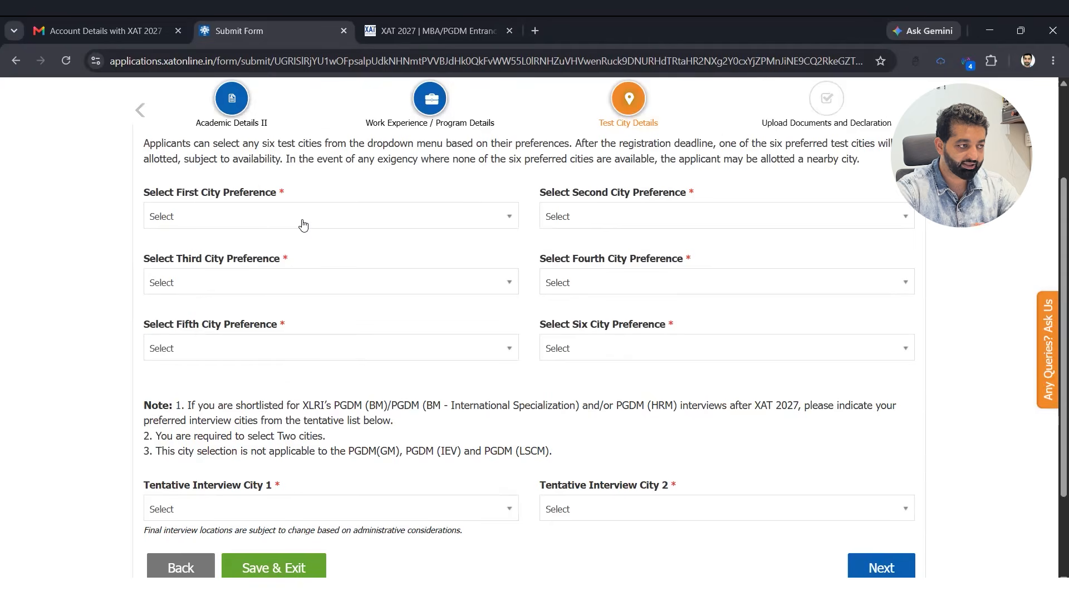
{"action": "left_click", "coordinate": [303, 224]}
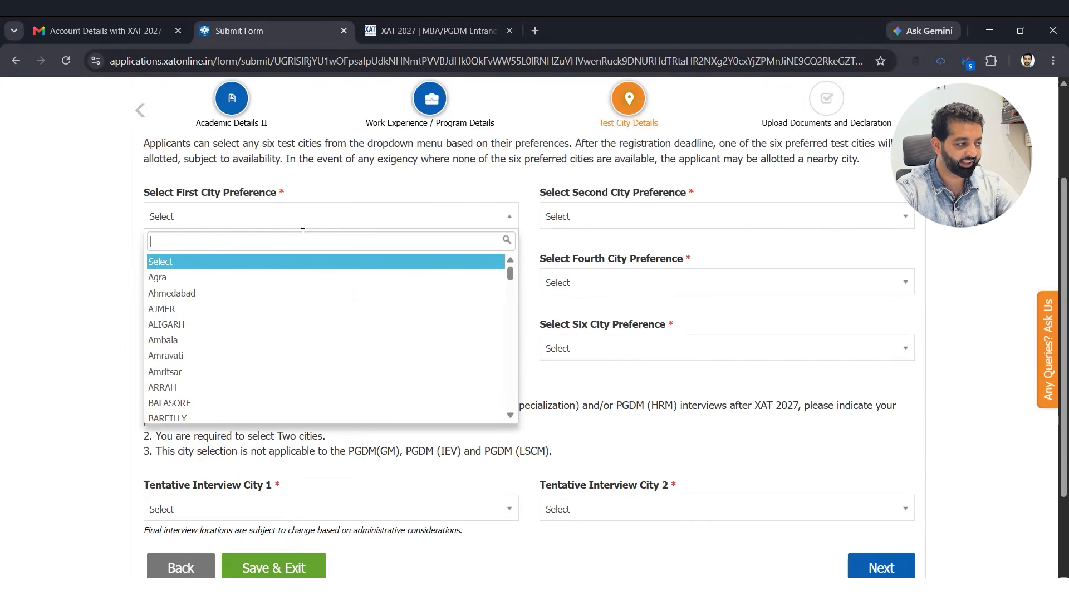
{"action": "scroll", "coordinate": [290, 363], "scroll_direction": "down", "scroll_amount": 2}
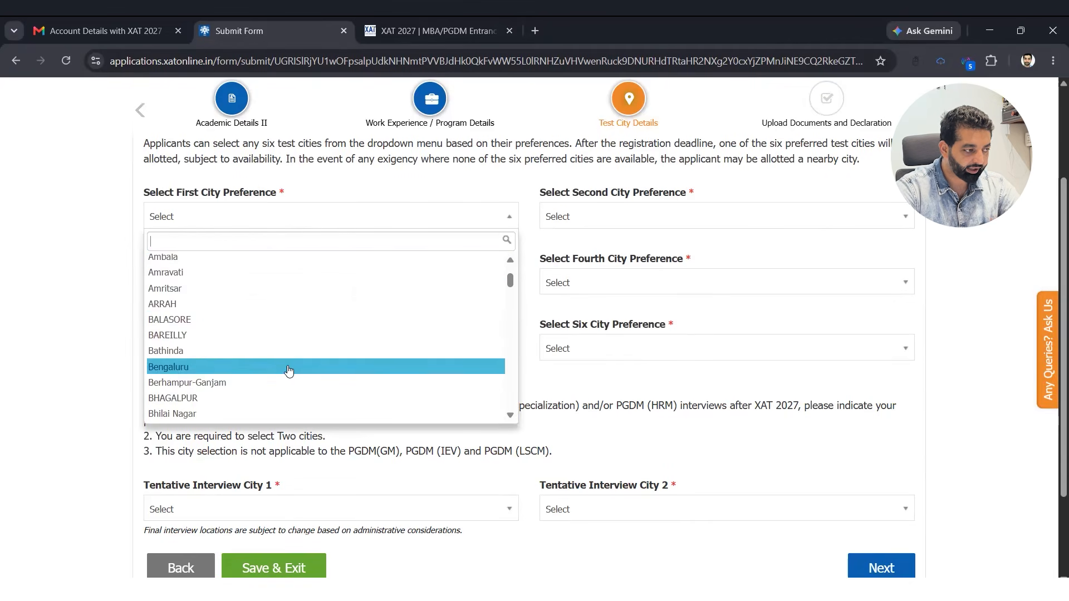
{"action": "scroll", "coordinate": [291, 366], "scroll_direction": "down", "scroll_amount": 2}
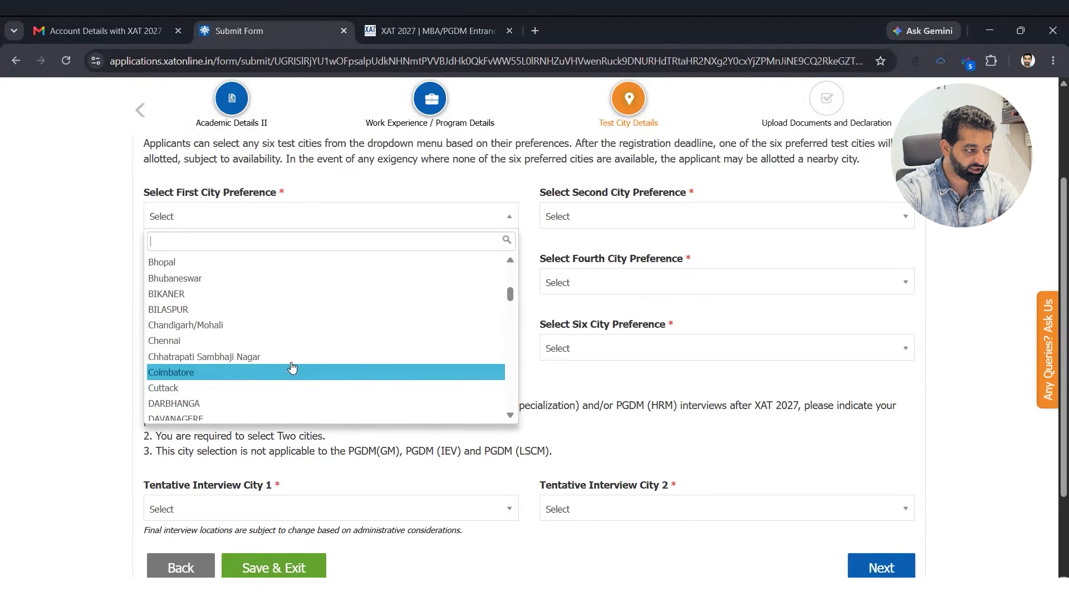
{"action": "left_click", "coordinate": [290, 326]}
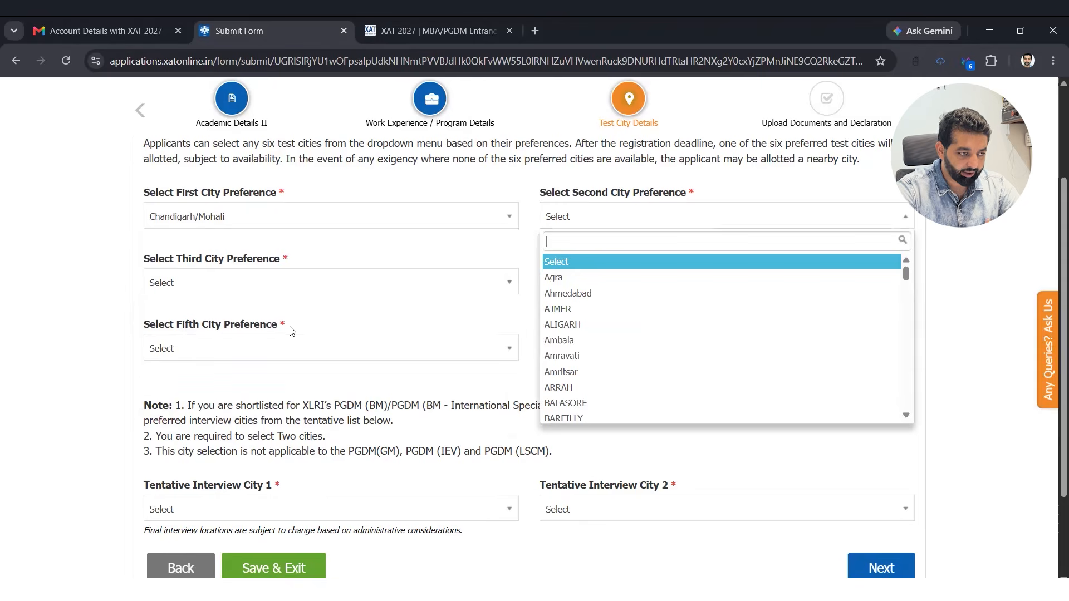
{"action": "left_click", "coordinate": [579, 340]}
{"action": "left_click", "coordinate": [305, 283]}
{"action": "left_click", "coordinate": [284, 421]}
{"action": "left_click", "coordinate": [613, 283]}
{"action": "left_click", "coordinate": [612, 391]}
{"action": "left_click", "coordinate": [273, 356]}
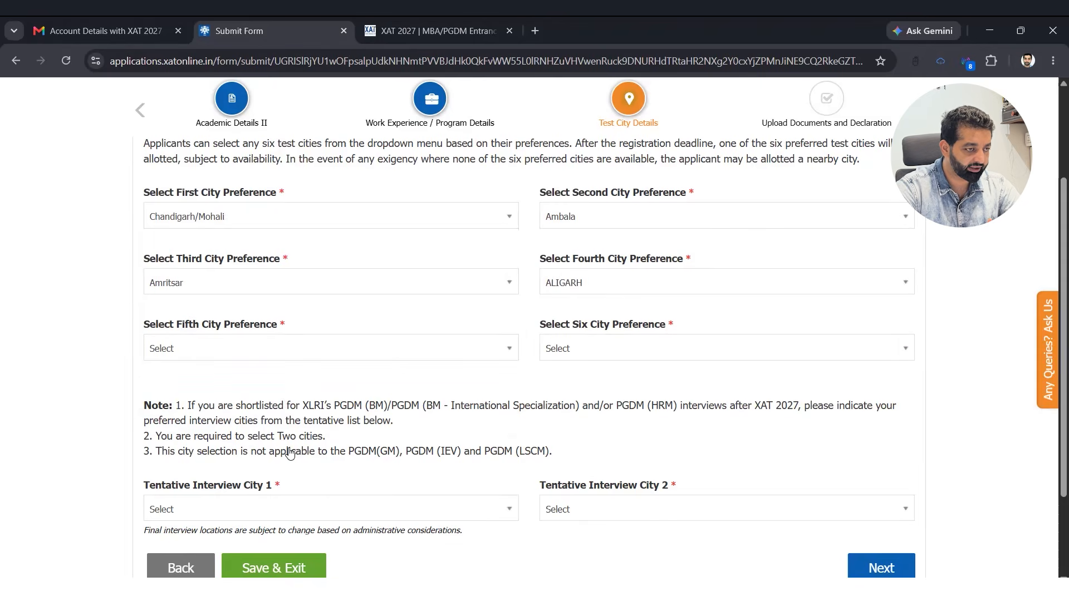
{"action": "left_click", "coordinate": [343, 518]}
{"action": "left_click", "coordinate": [724, 348]}
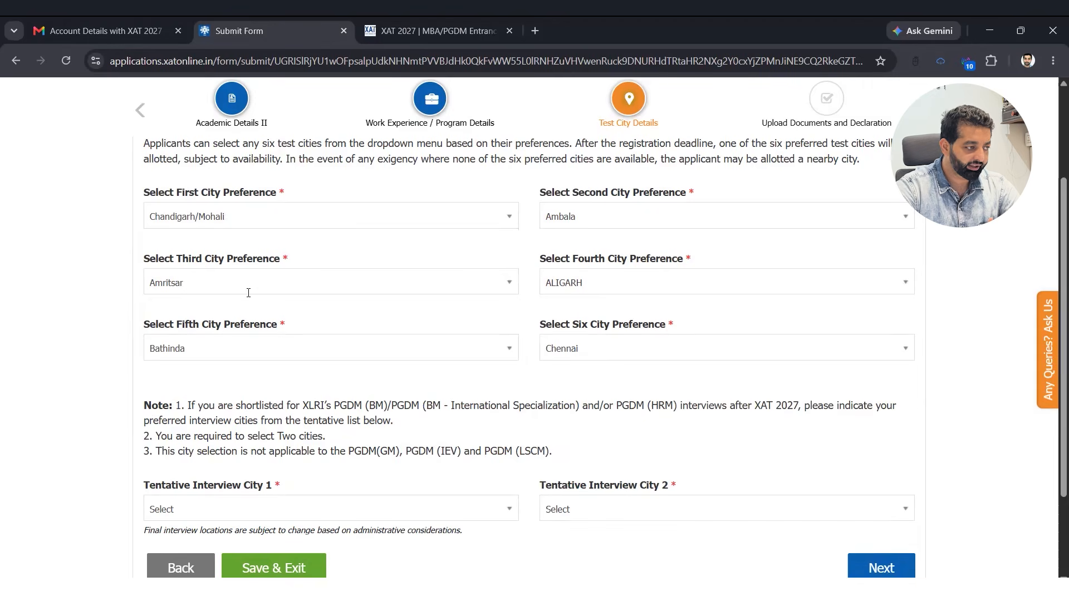
{"action": "scroll", "coordinate": [248, 292], "scroll_direction": "down", "scroll_amount": 3}
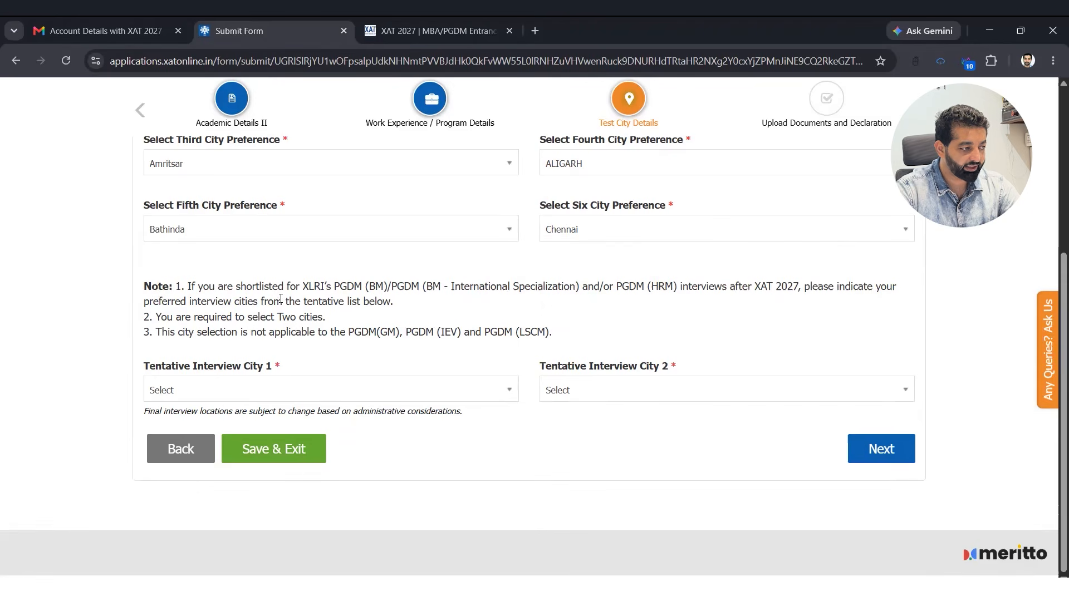
- Set Delhi and Mumbai as interview cities and save the test city details
{"action": "left_click", "coordinate": [212, 391]}
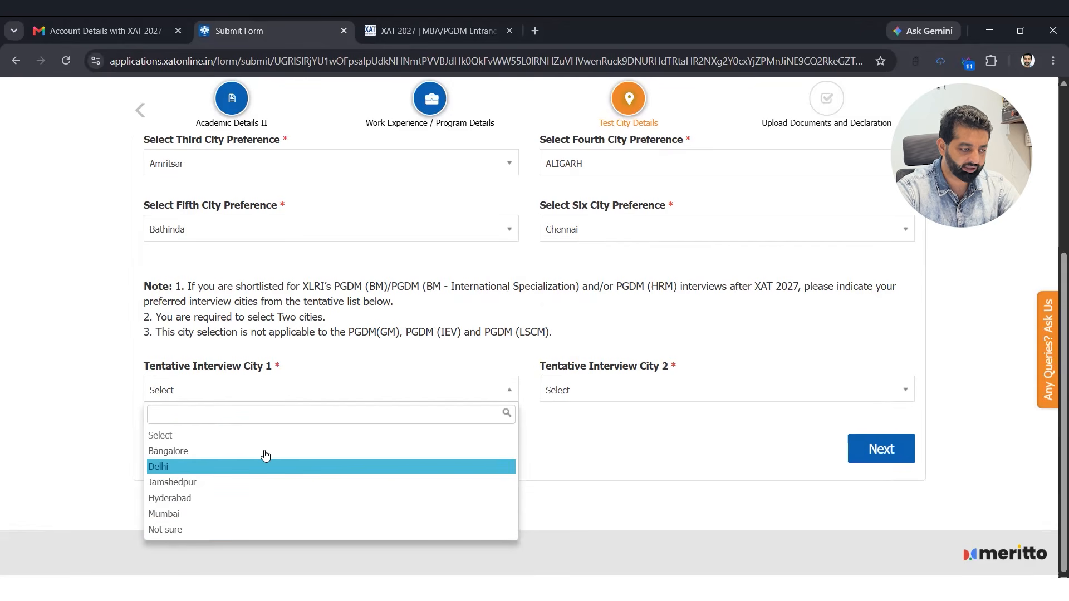
{"action": "left_click", "coordinate": [265, 457]}
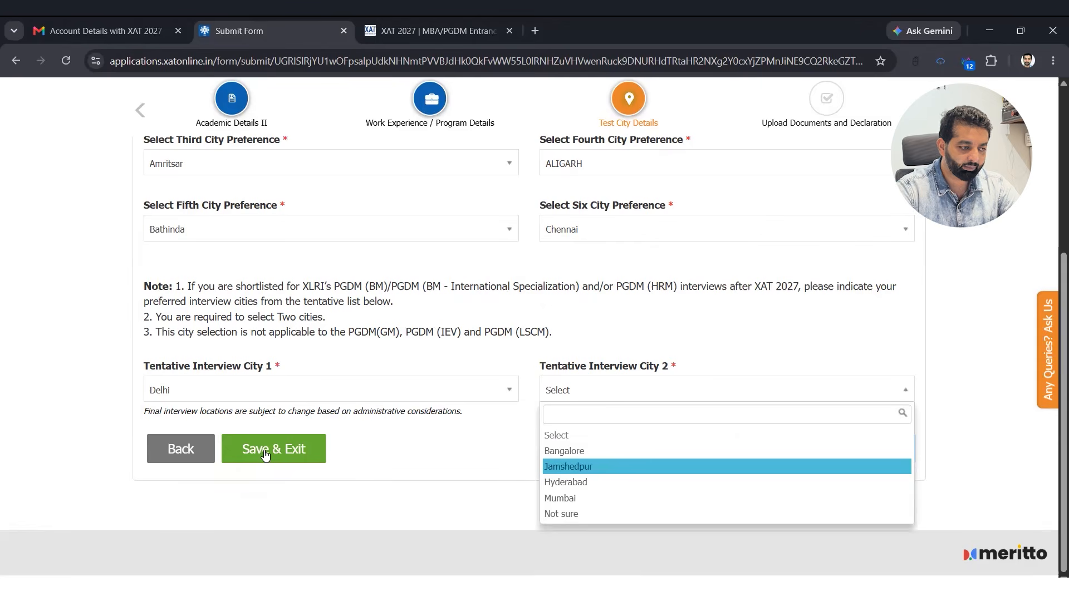
{"action": "left_click", "coordinate": [603, 502]}
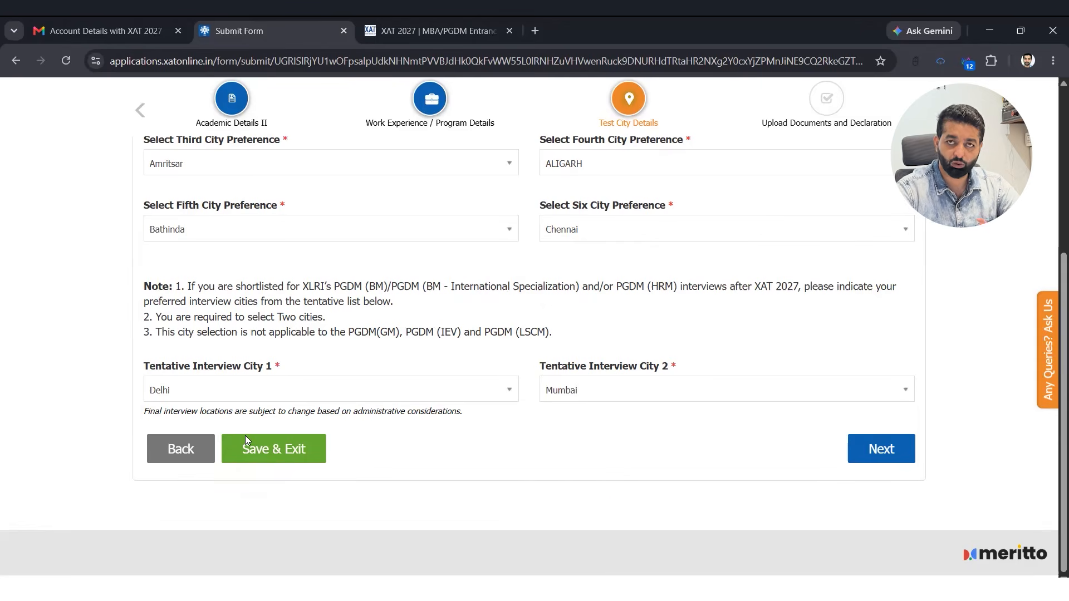
{"action": "left_click", "coordinate": [282, 450]}
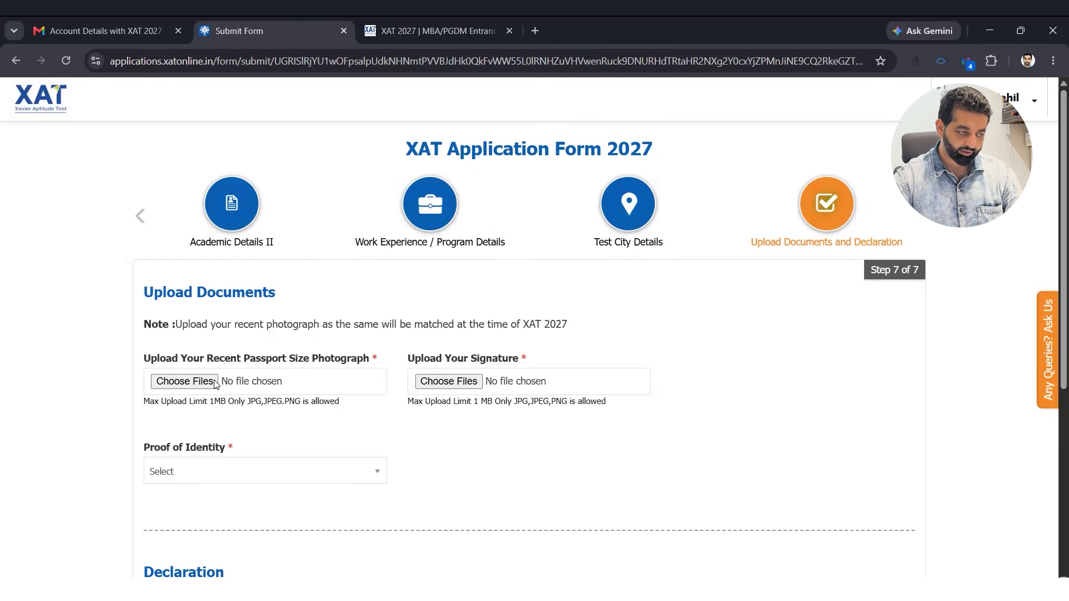
- Upload the passport photograph file
{"action": "left_click", "coordinate": [184, 382]}
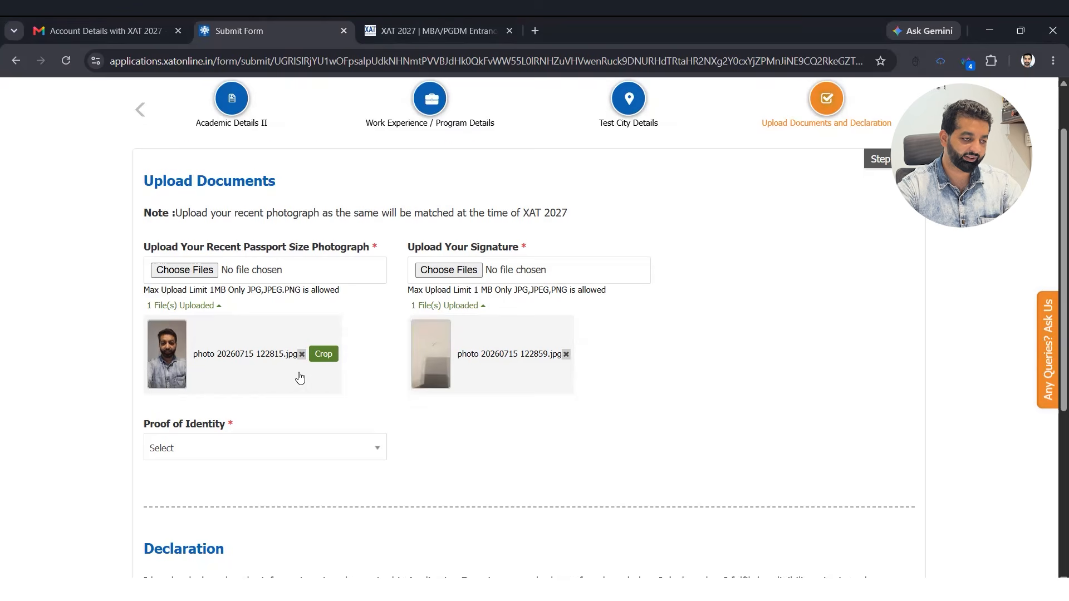
{"action": "scroll", "coordinate": [298, 375], "scroll_direction": "down", "scroll_amount": 2}
{"action": "scroll", "coordinate": [278, 316], "scroll_direction": "down", "scroll_amount": 1}
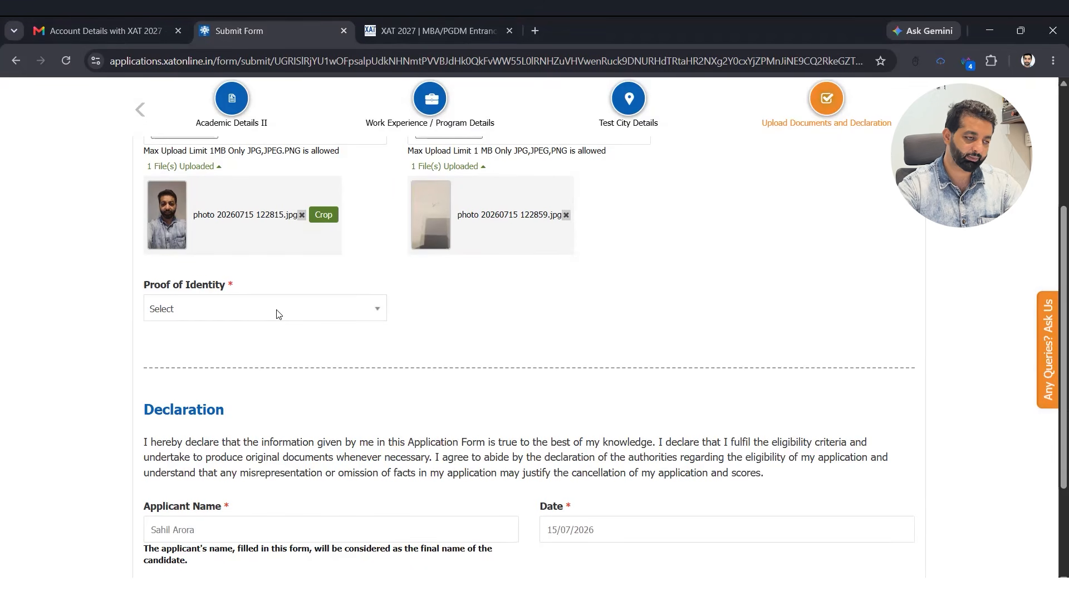
- Choose Aadhar Card as identity proof, enter its number, and attach AadharCard.pdf
{"action": "left_click", "coordinate": [269, 316]}
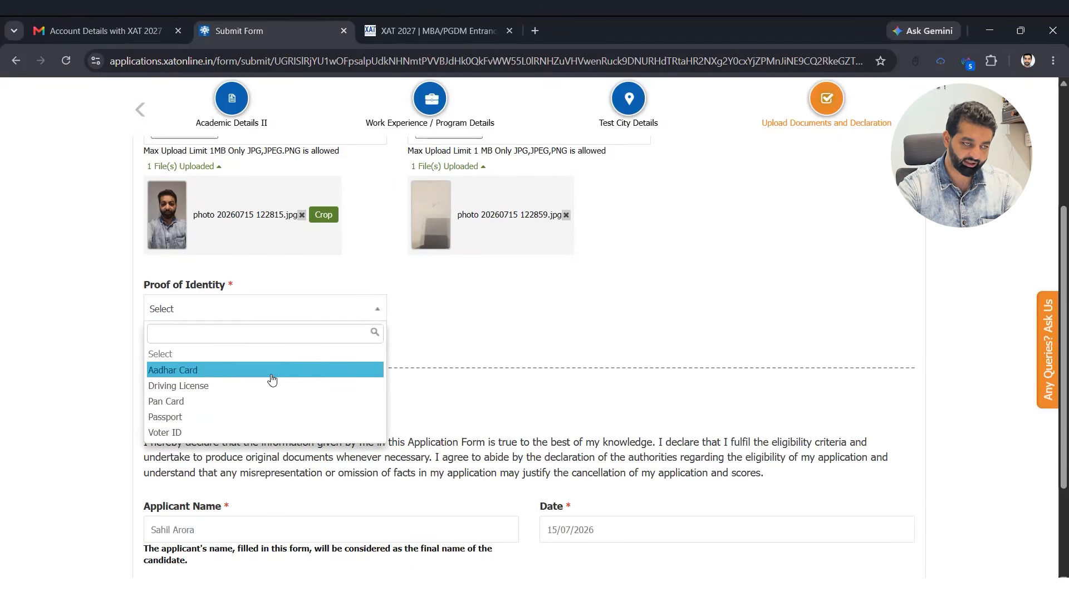
{"action": "left_click", "coordinate": [333, 369]}
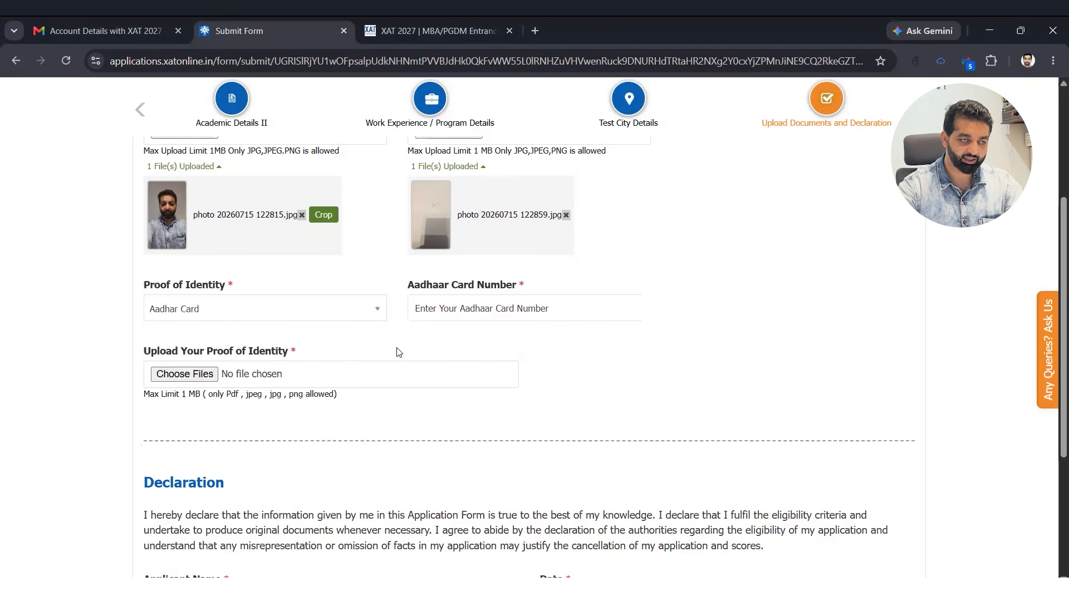
{"action": "key", "text": "Tab"}
{"action": "type", "text": "sdsa"}
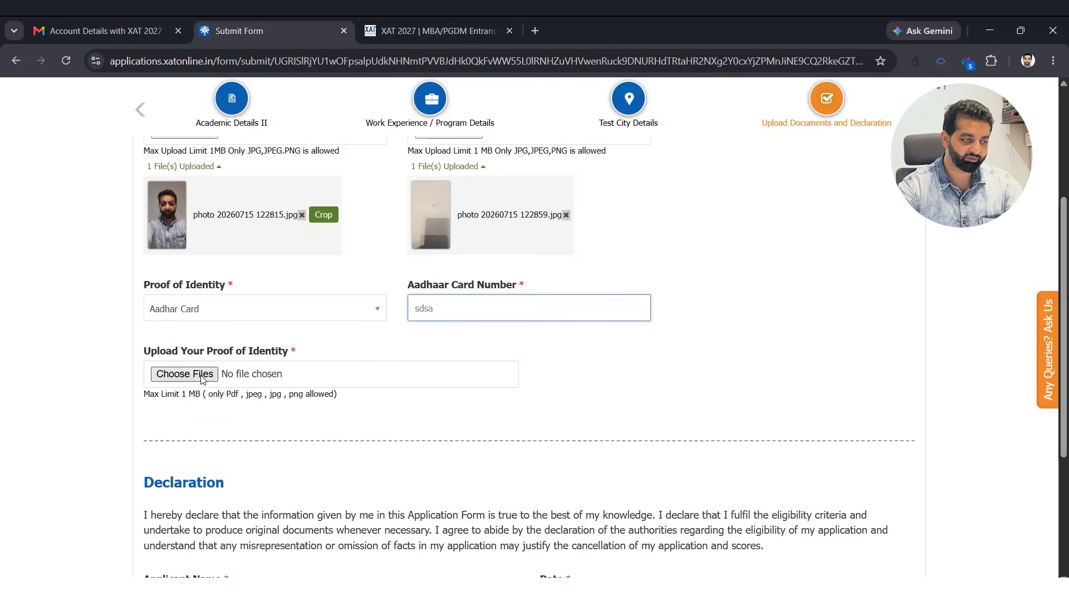
{"action": "left_click", "coordinate": [201, 378]}
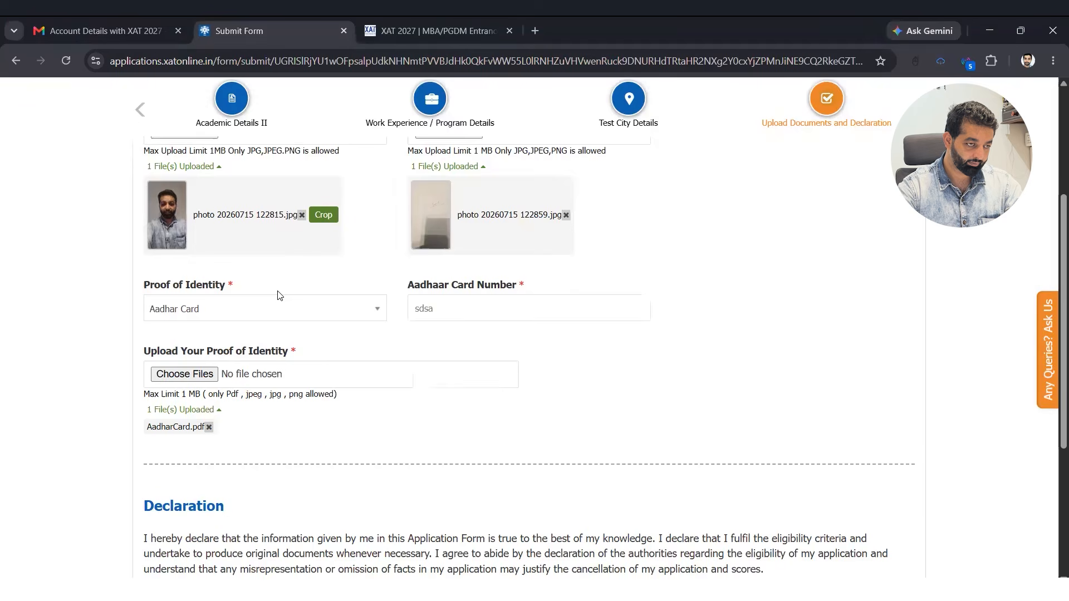
{"action": "scroll", "coordinate": [345, 341], "scroll_direction": "down", "scroll_amount": 4}
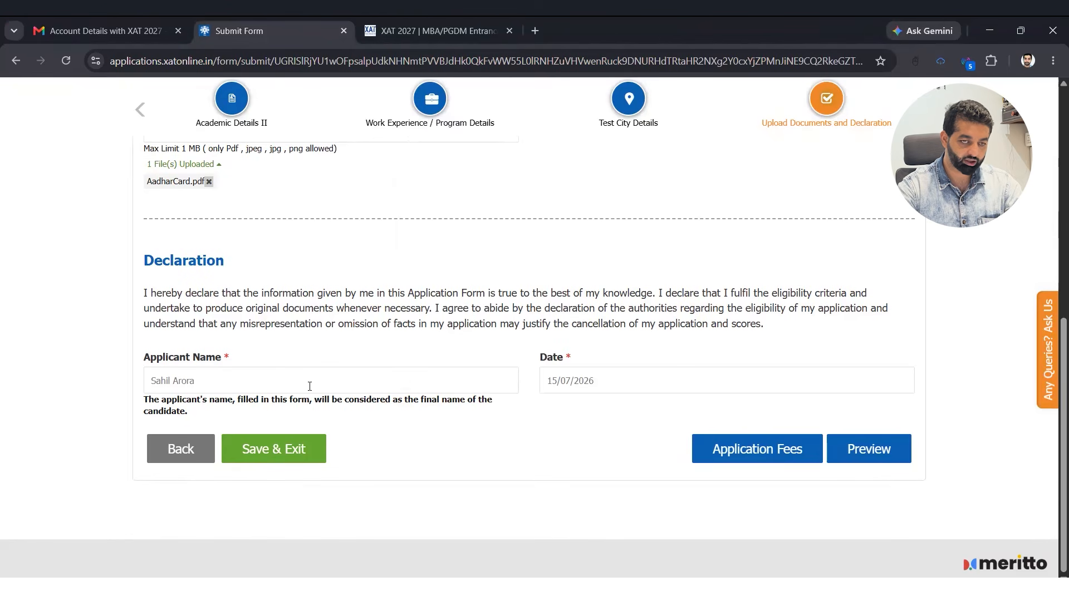
{"action": "scroll", "coordinate": [310, 387], "scroll_direction": "up", "scroll_amount": 2}
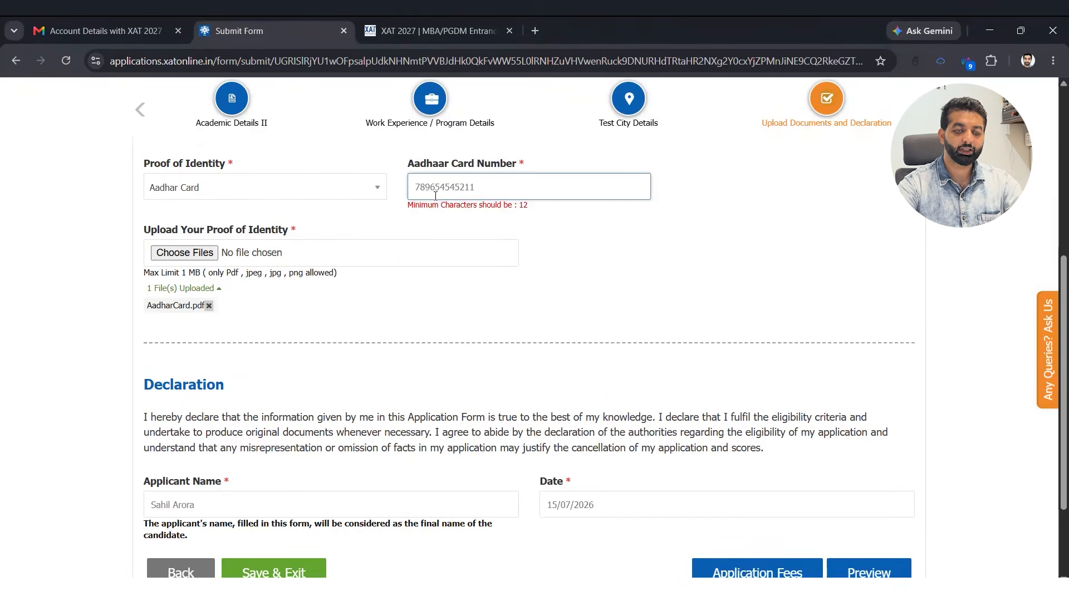
{"action": "scroll", "coordinate": [436, 195], "scroll_direction": "down", "scroll_amount": 2}
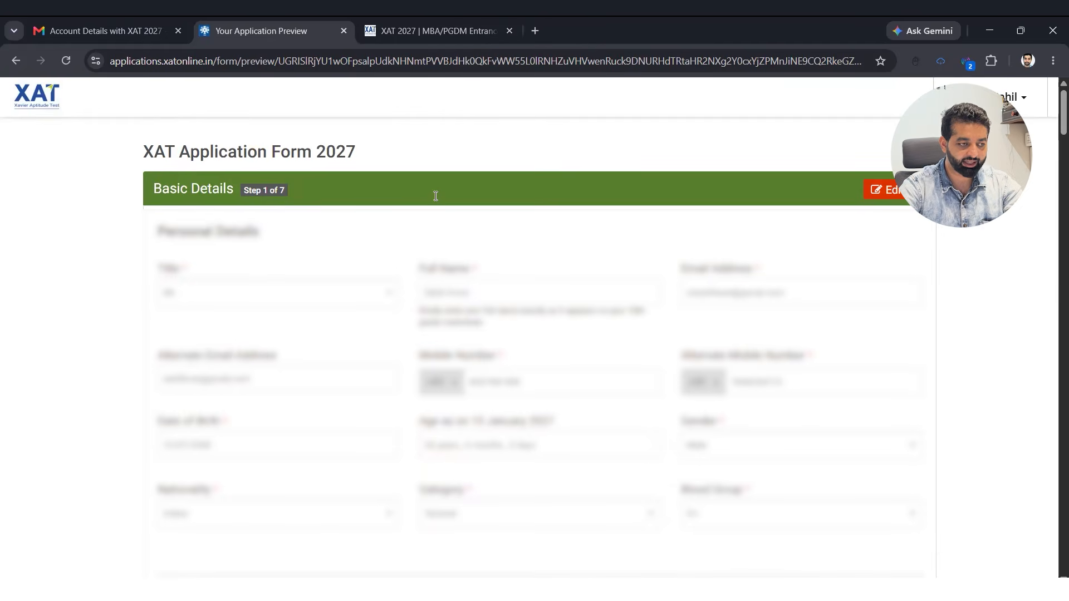
- Scroll through the previewed Basic Details section
{"action": "scroll", "coordinate": [435, 196], "scroll_direction": "down", "scroll_amount": 6}
- Review the rest of the preview and return to the application form
{"action": "scroll", "coordinate": [436, 196], "scroll_direction": "down", "scroll_amount": 8}
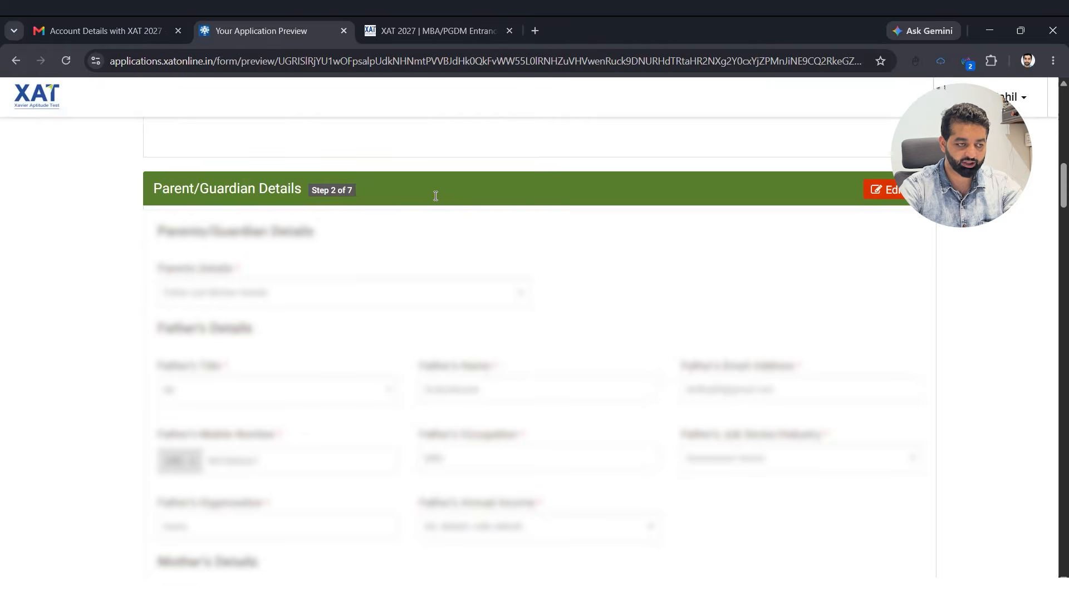
{"action": "scroll", "coordinate": [435, 196], "scroll_direction": "down", "scroll_amount": 15}
{"action": "scroll", "coordinate": [436, 196], "scroll_direction": "down", "scroll_amount": 2}
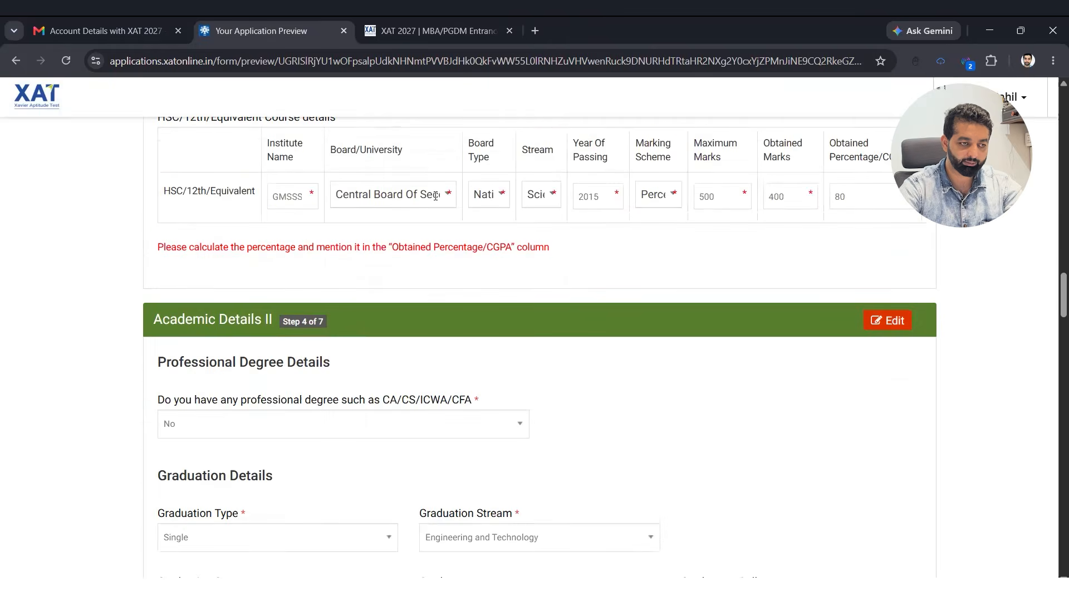
{"action": "scroll", "coordinate": [435, 196], "scroll_direction": "down", "scroll_amount": 10}
{"action": "scroll", "coordinate": [436, 196], "scroll_direction": "down", "scroll_amount": 15}
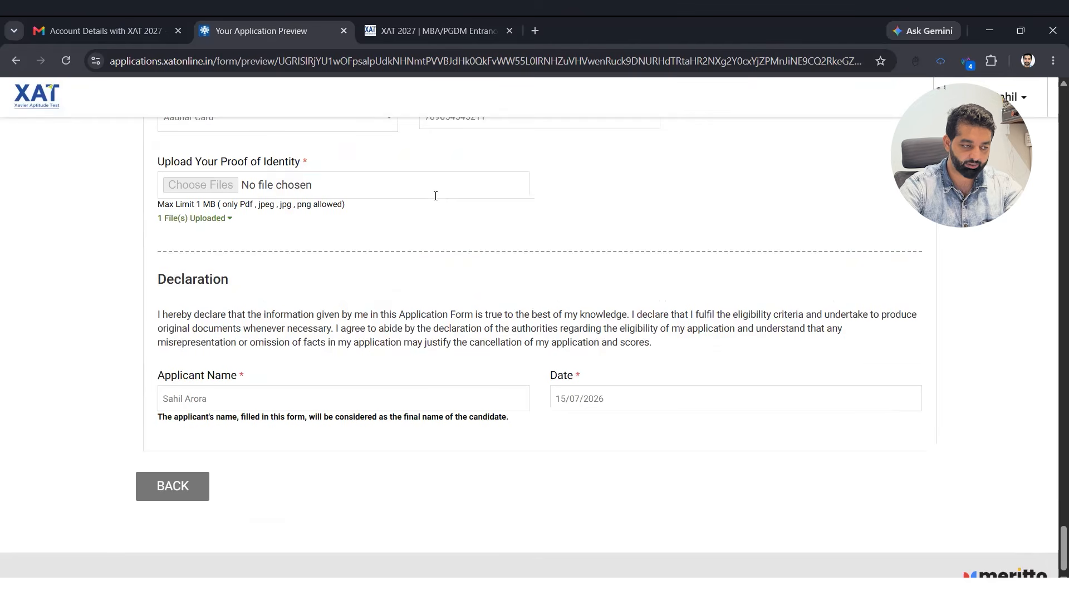
{"action": "left_click", "coordinate": [198, 477]}
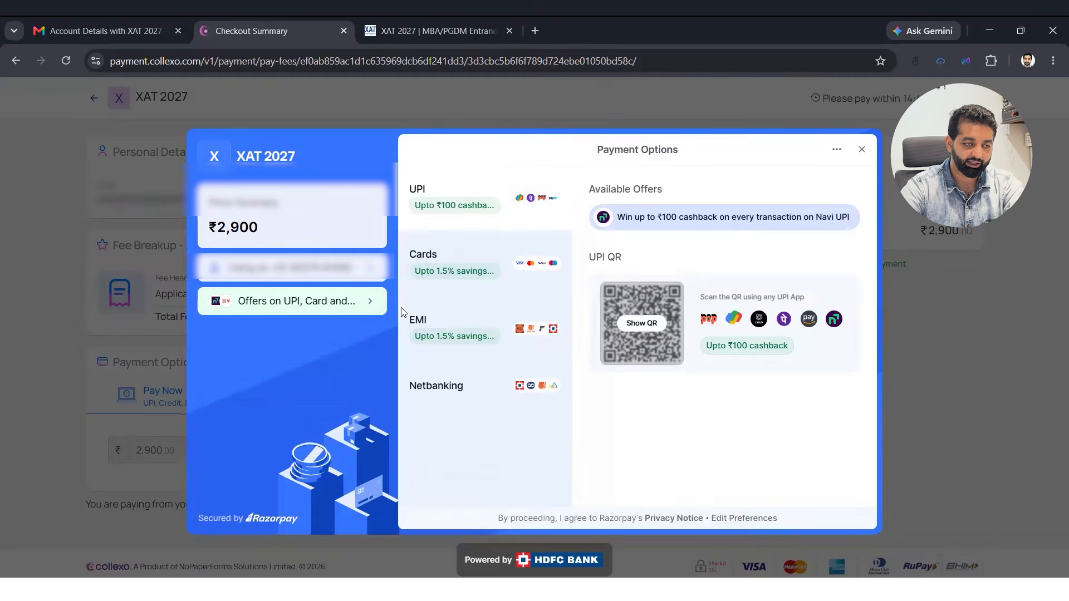
- View and dismiss the payment offers, then ask to leave the checkout
{"action": "left_click", "coordinate": [296, 303]}
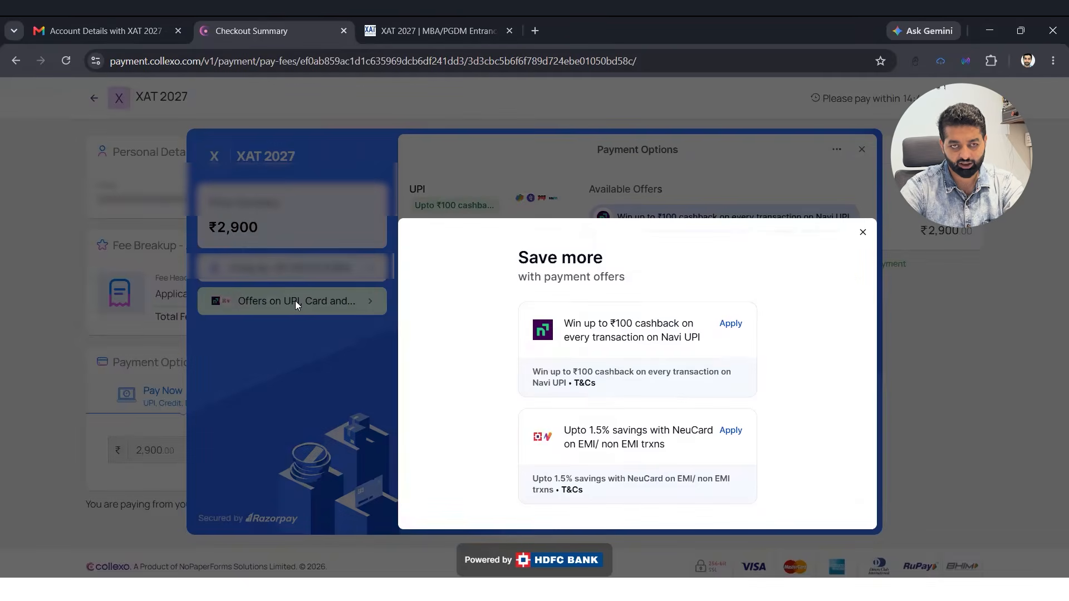
{"action": "left_click", "coordinate": [295, 300]}
{"action": "key", "text": "Escape"}
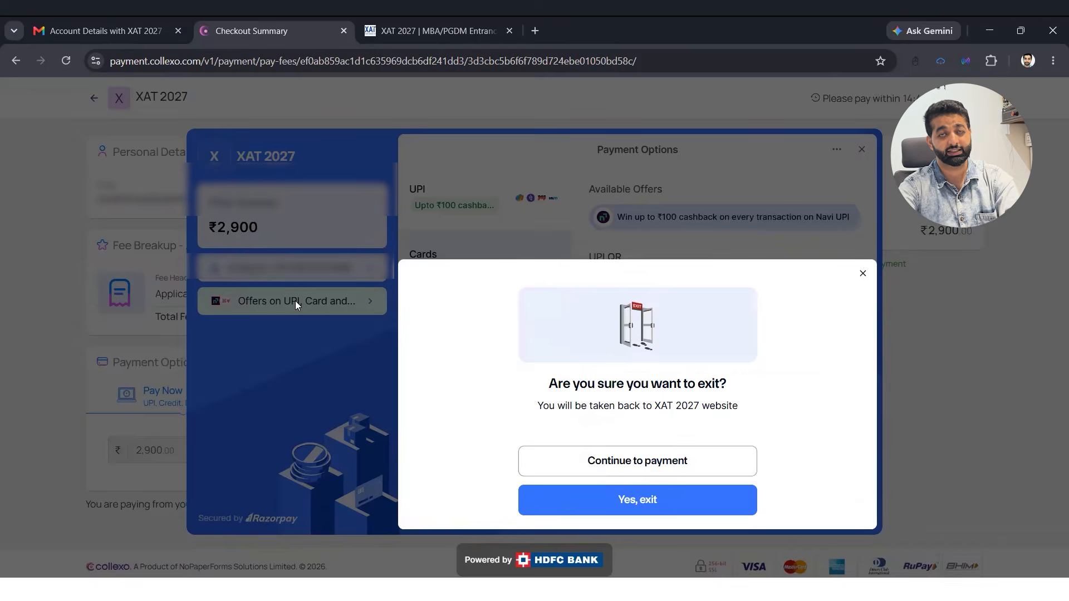